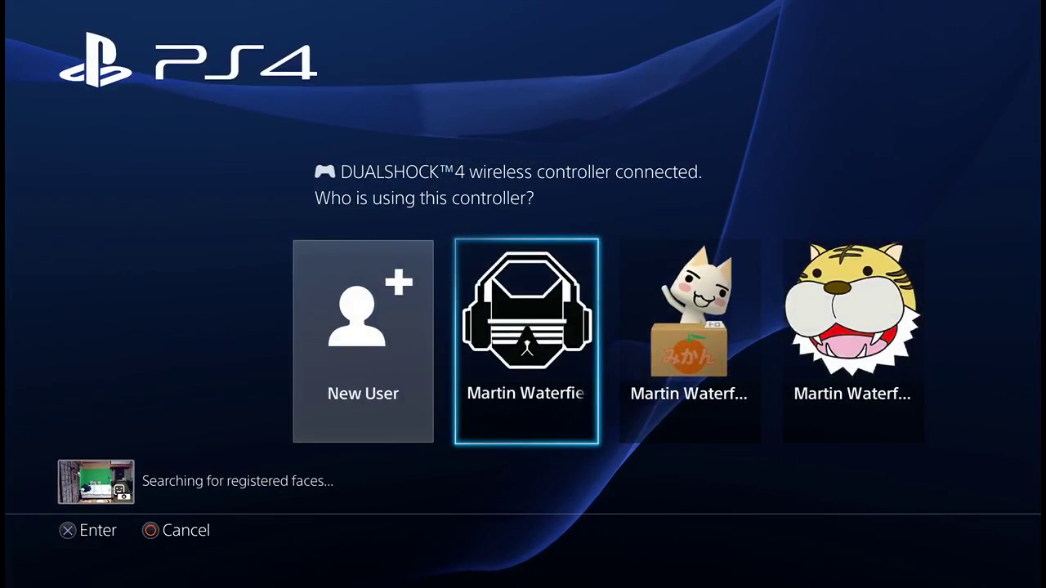
Step: Create a new local user, accepting the agreement and skipping PSN linking and face data
{"action": "key", "text": "Left"}
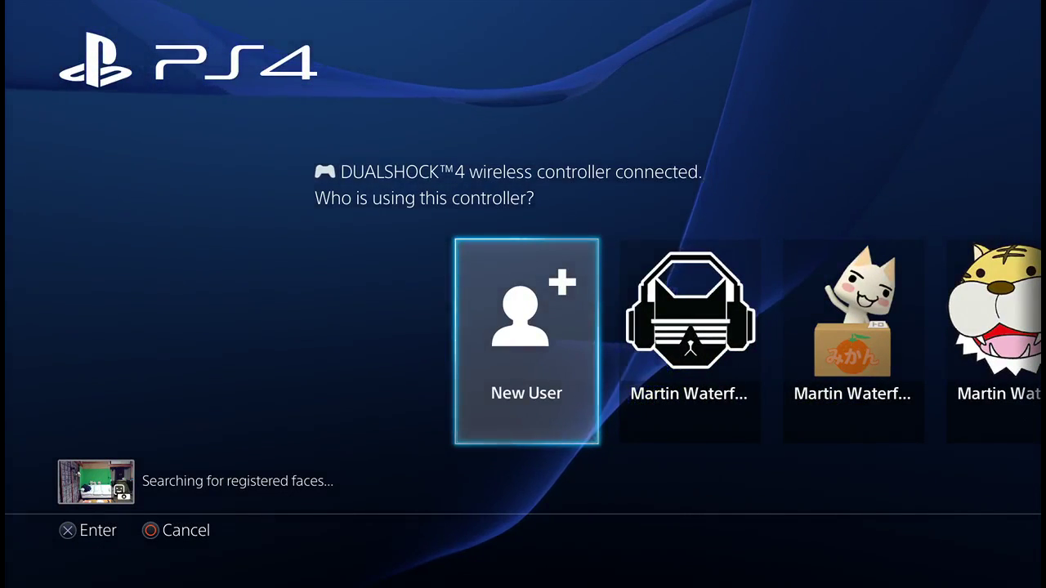
{"action": "key", "text": "Return"}
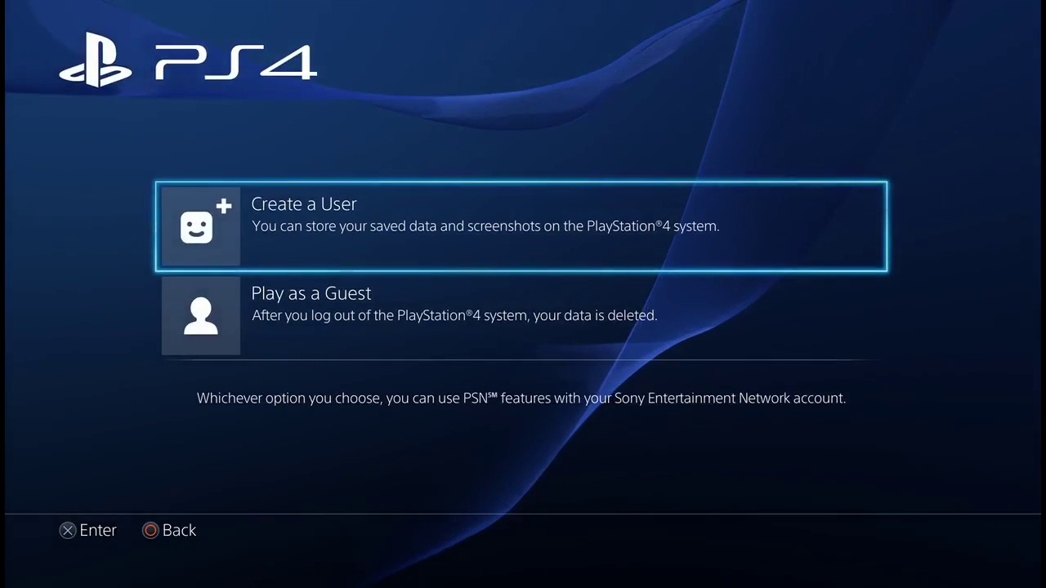
{"action": "key", "text": "Return"}
{"action": "key", "text": "Right"}
{"action": "key", "text": "Return"}
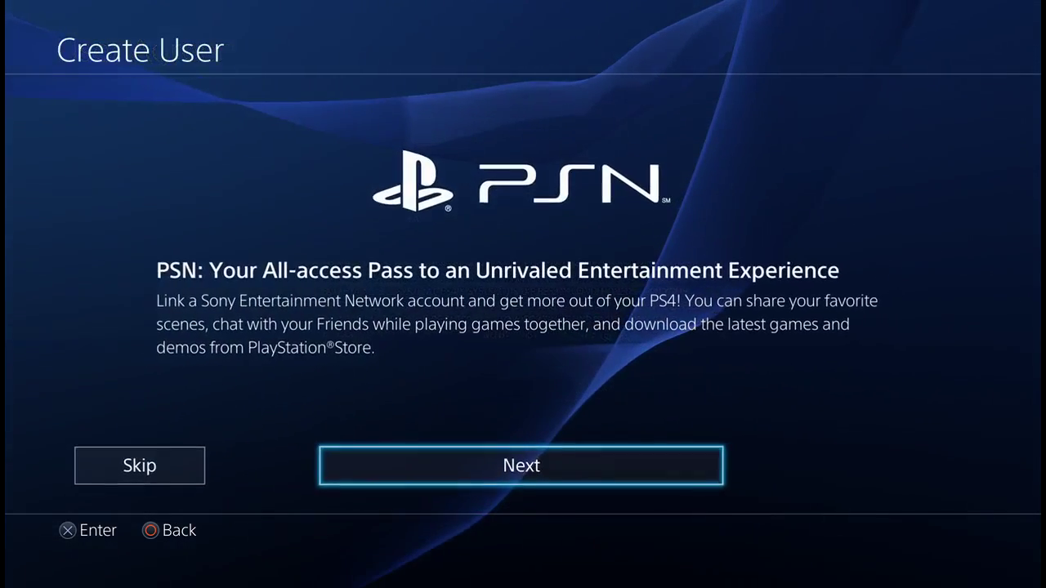
{"action": "key", "text": "Left"}
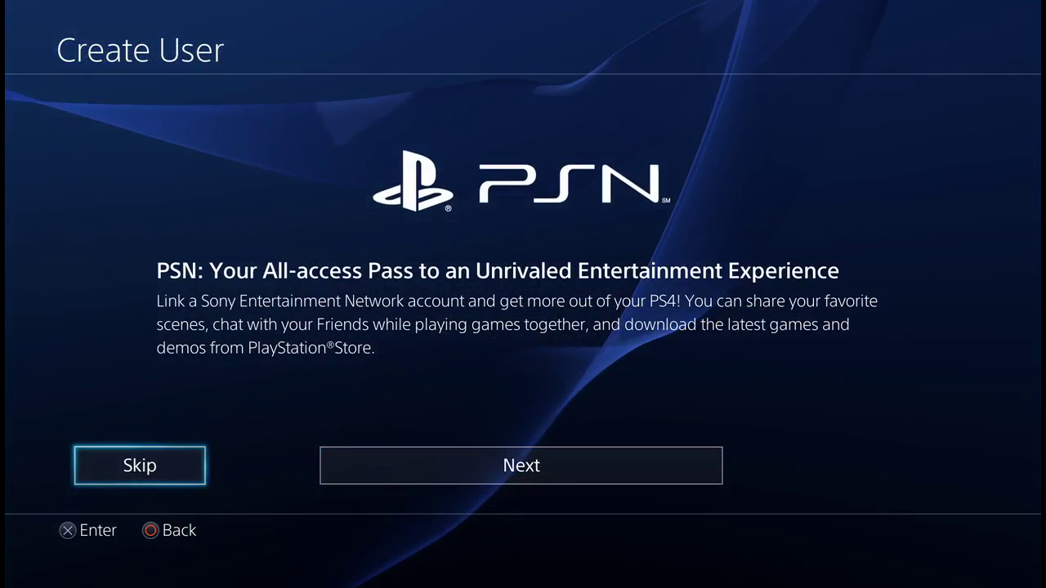
{"action": "key", "text": "Return"}
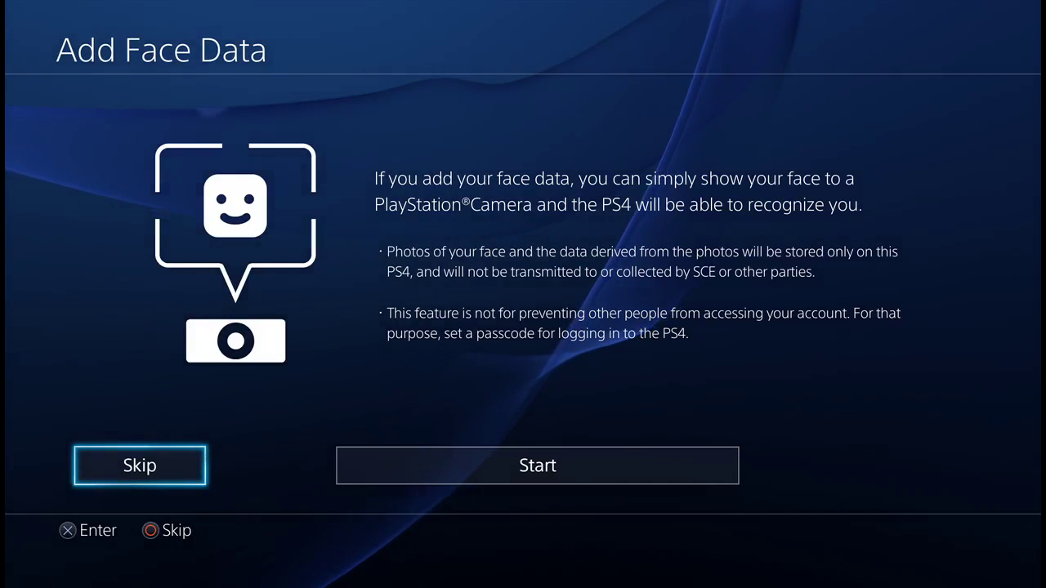
{"action": "key", "text": "Return"}
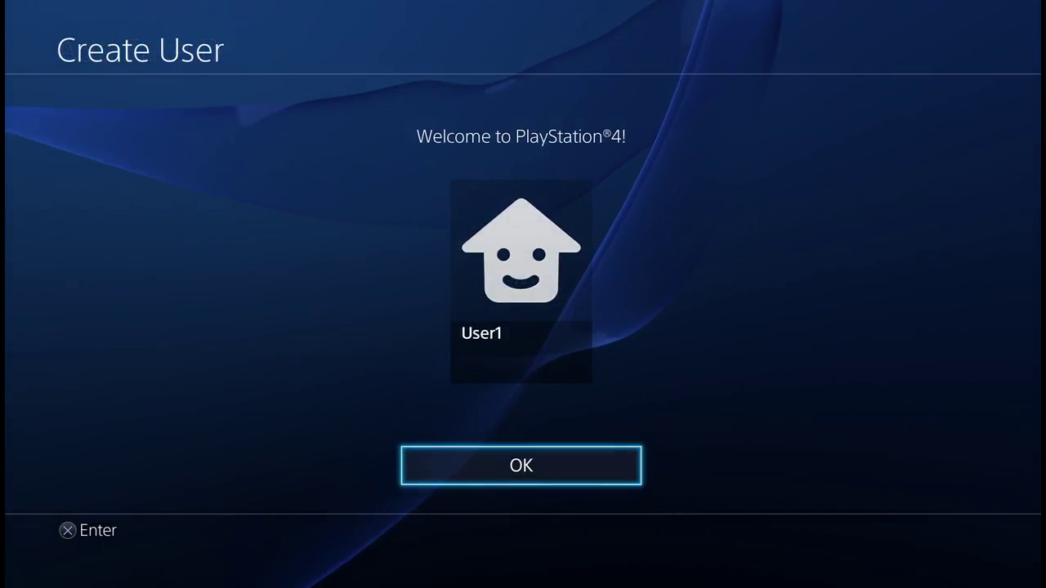
{"action": "key", "text": "Return"}
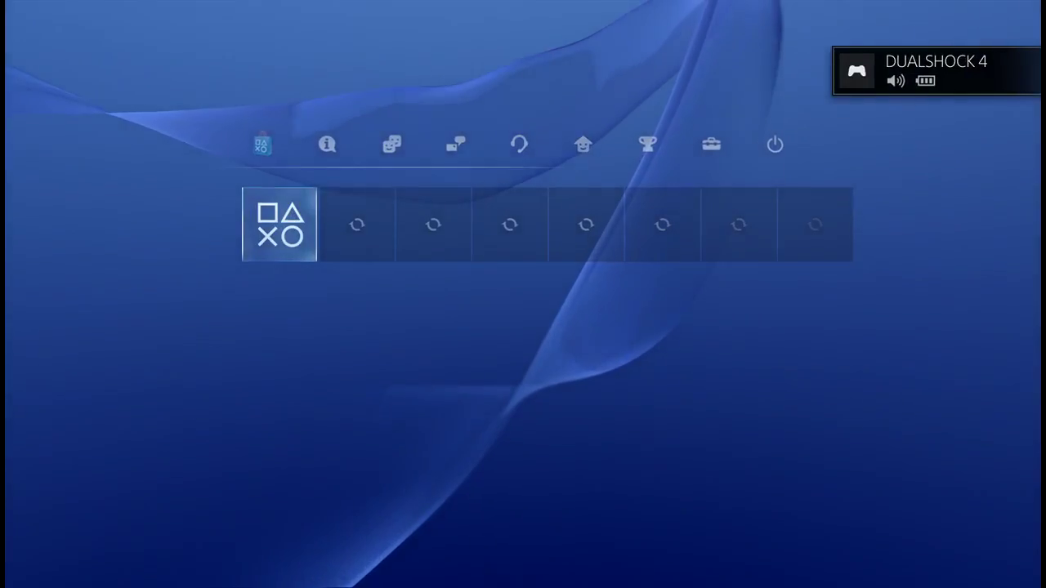
Step: Change the username from User1 to 'Japan' in the profile, then close the profile
{"action": "key", "text": "Up"}
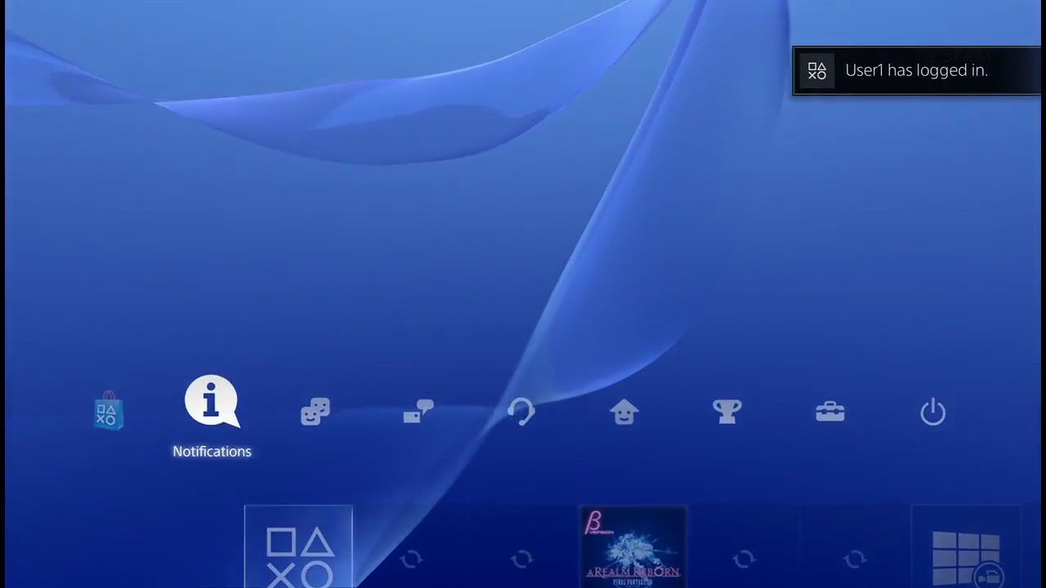
{"action": "key", "text": "Right"}
{"action": "key", "text": "Right"}
{"action": "key", "text": "Right"}
{"action": "key", "text": "Right"}
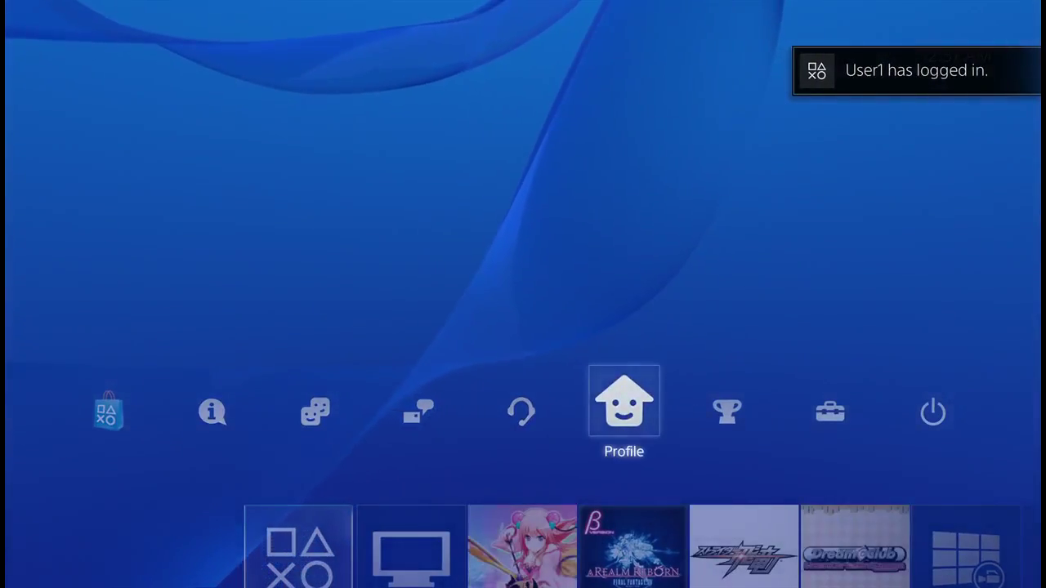
{"action": "key", "text": "Return"}
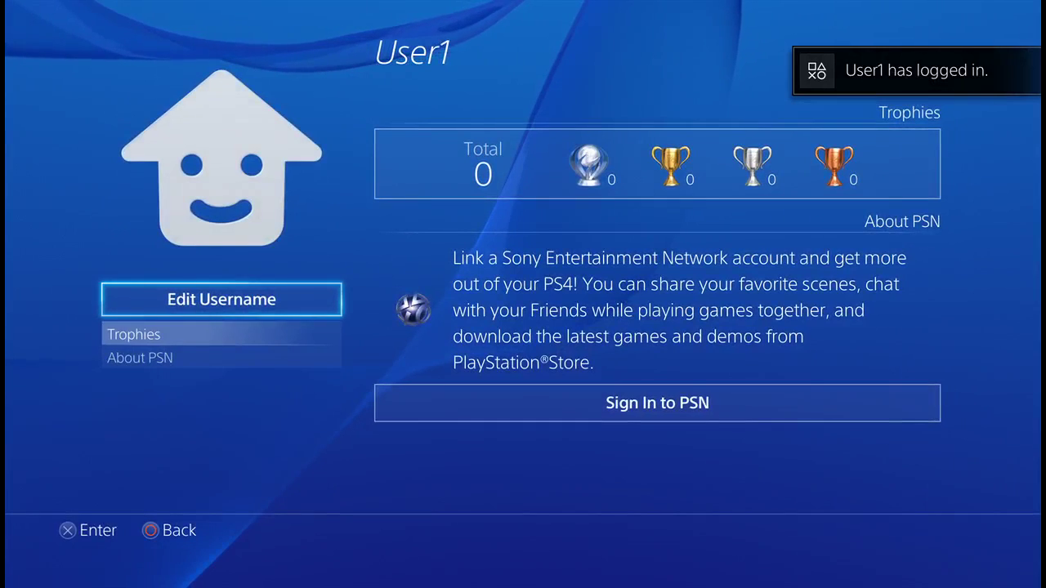
{"action": "key", "text": "Return"}
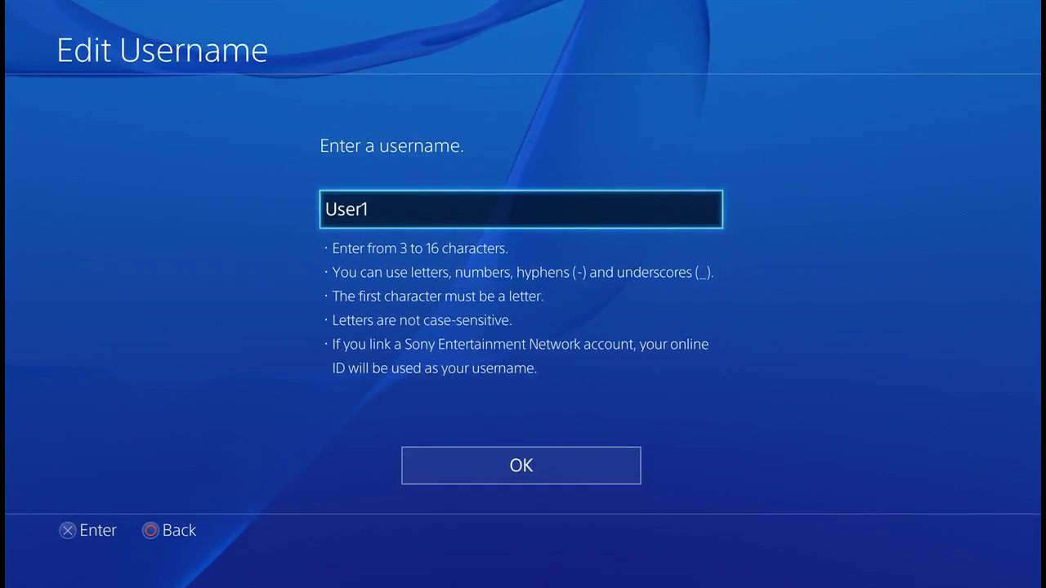
{"action": "key", "text": "Return"}
{"action": "key", "text": "BackSpace"}
{"action": "key", "text": "BackSpace"}
{"action": "key", "text": "BackSpace"}
{"action": "key", "text": "BackSpace"}
{"action": "key", "text": "BackSpace"}
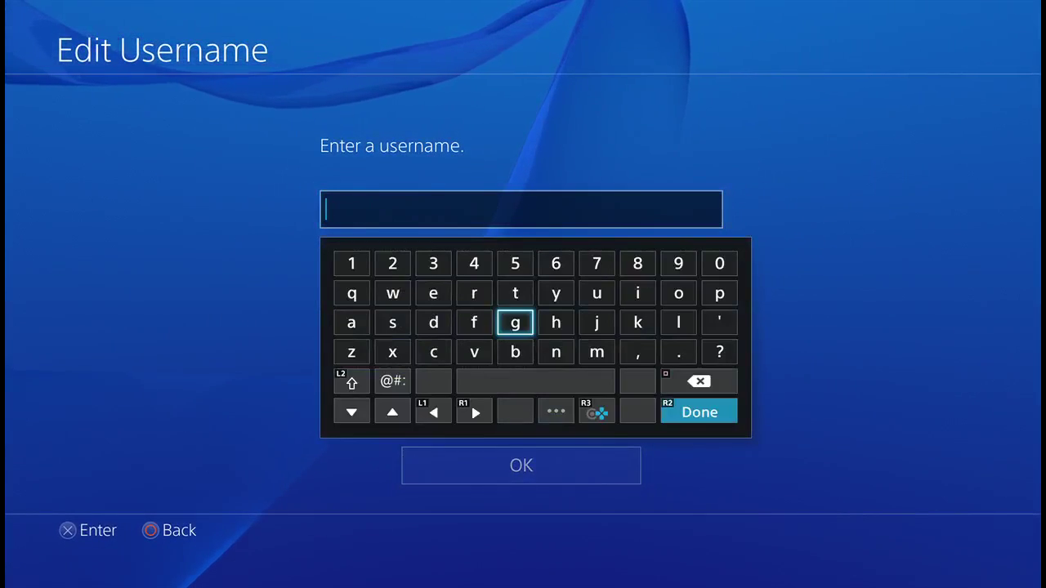
{"action": "type", "text": "J"}
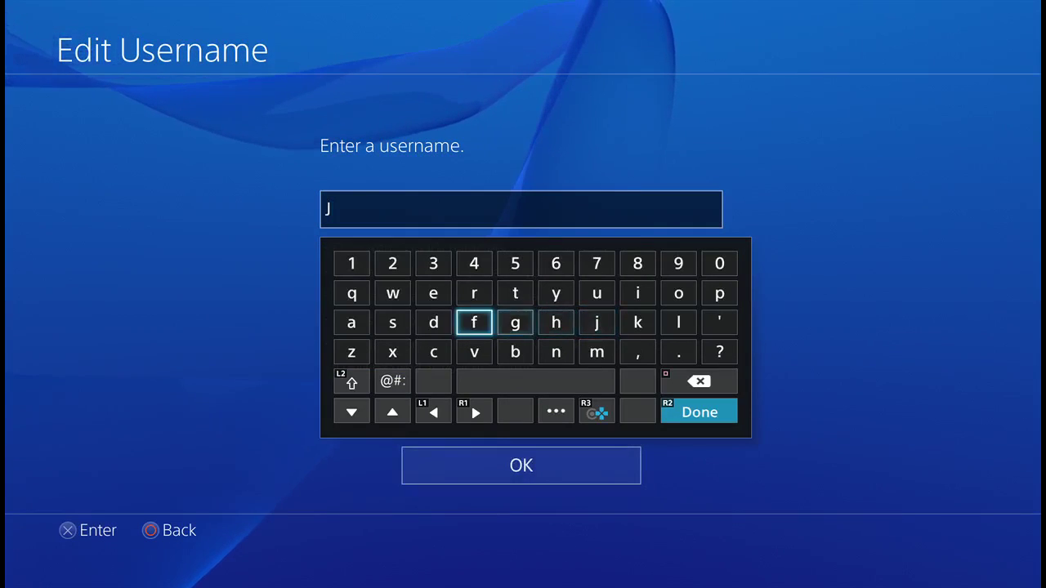
{"action": "type", "text": "ap"}
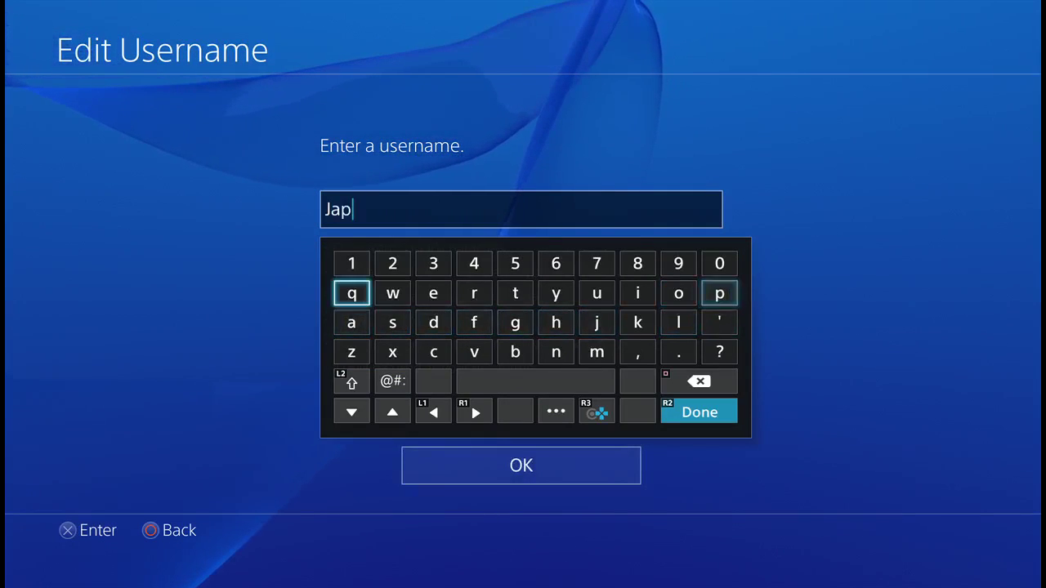
{"action": "type", "text": "an"}
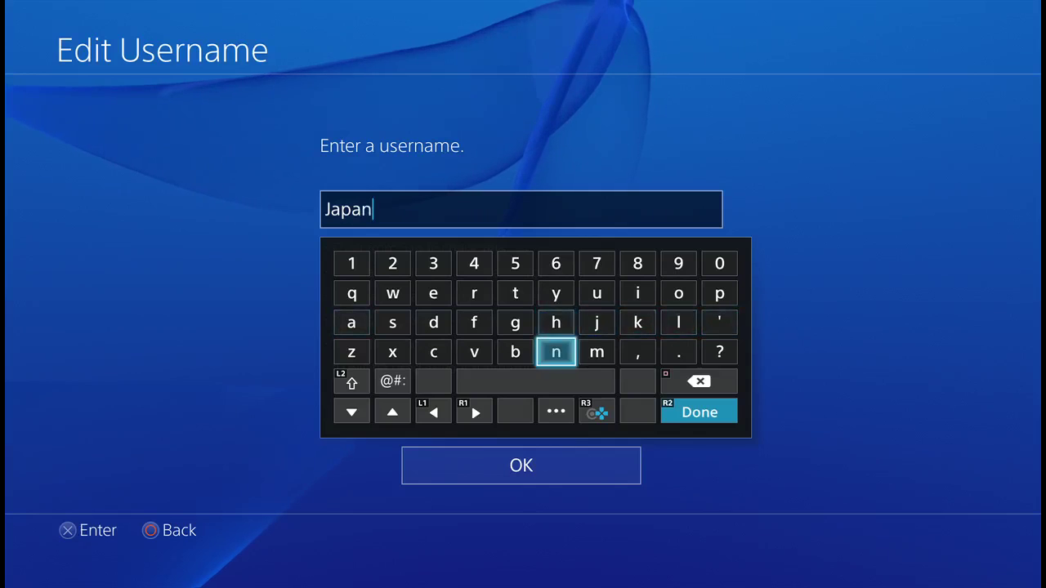
{"action": "key", "text": "Return"}
{"action": "key", "text": "Down"}
{"action": "key", "text": "Return"}
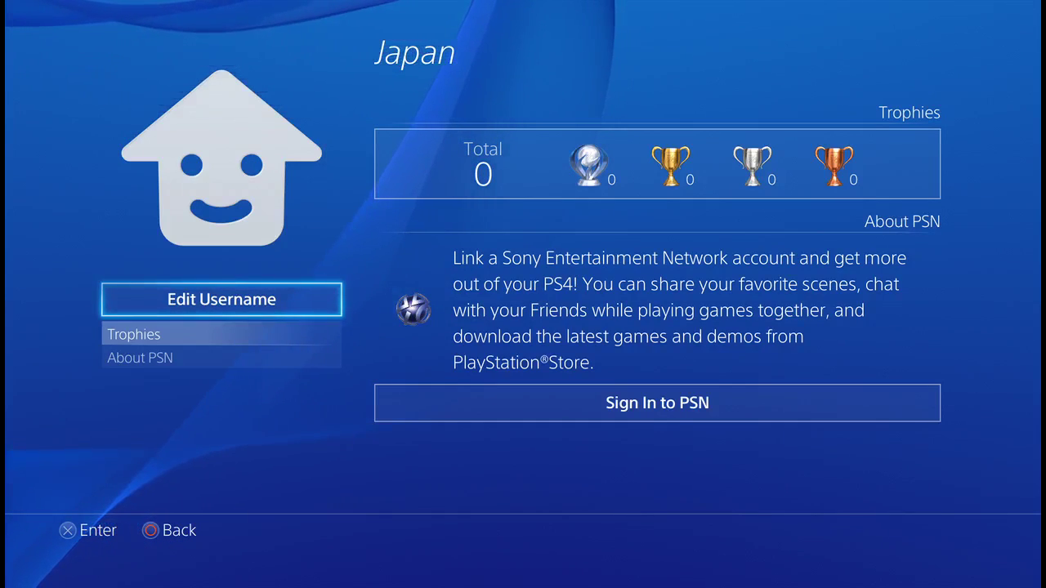
{"action": "key", "text": "Escape"}
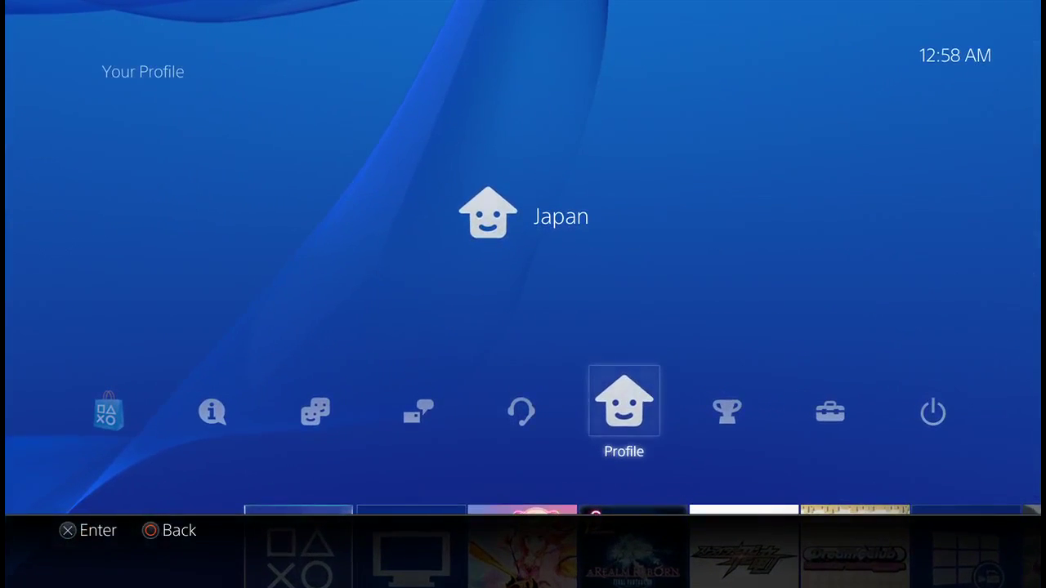
Step: Open the PlayStation Store and choose to create a new PSN account
{"action": "key", "text": "Left"}
{"action": "key", "text": "Left"}
{"action": "key", "text": "Left"}
{"action": "key", "text": "Left"}
{"action": "key", "text": "Left"}
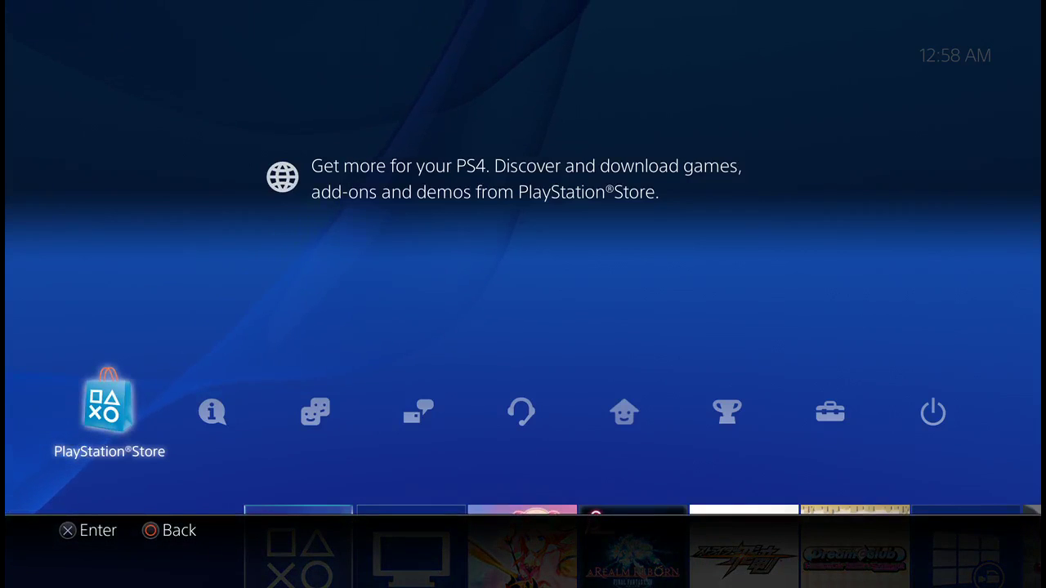
{"action": "key", "text": "Return"}
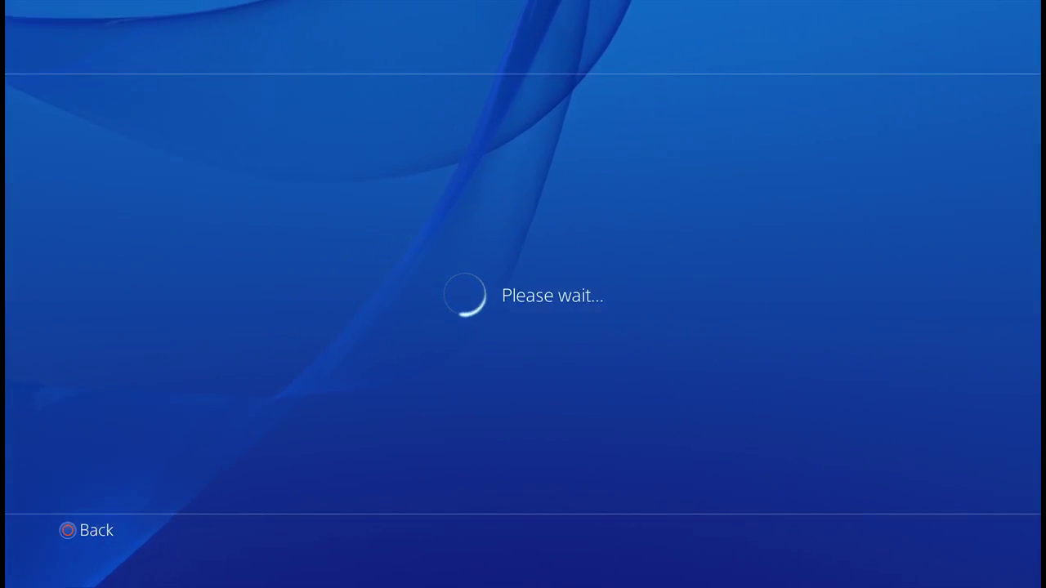
{"action": "key", "text": "Down"}
{"action": "key", "text": "Down"}
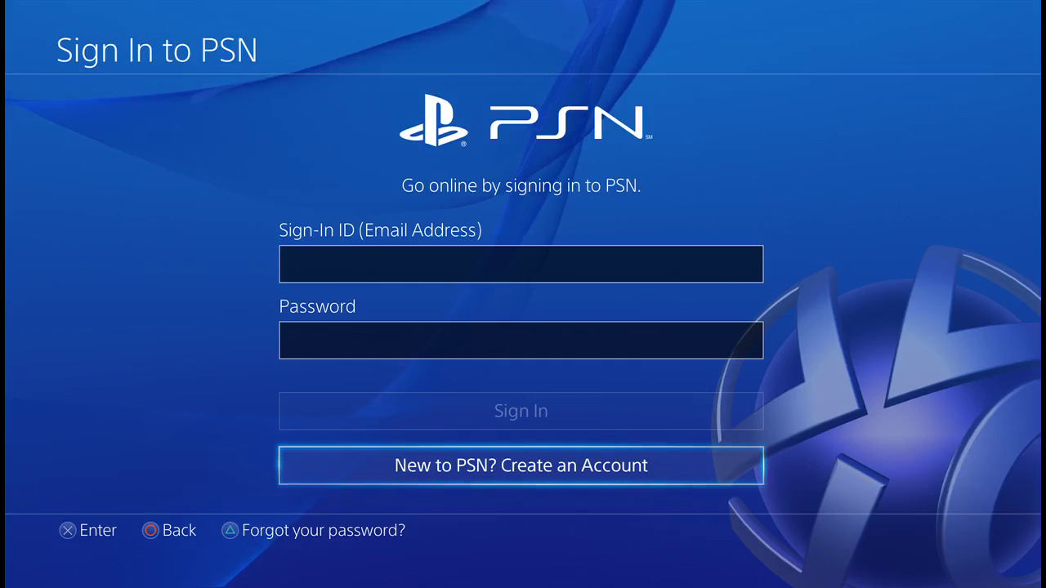
{"action": "key", "text": "Return"}
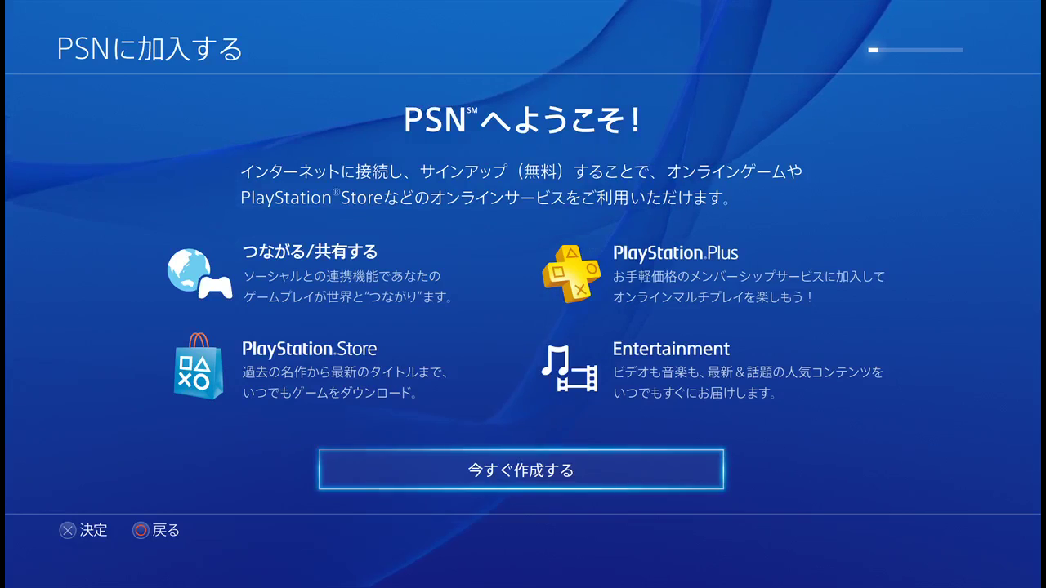
Step: Start sign-up, keeping 日本 as the country and 日本語 as the language
{"action": "key", "text": "Return"}
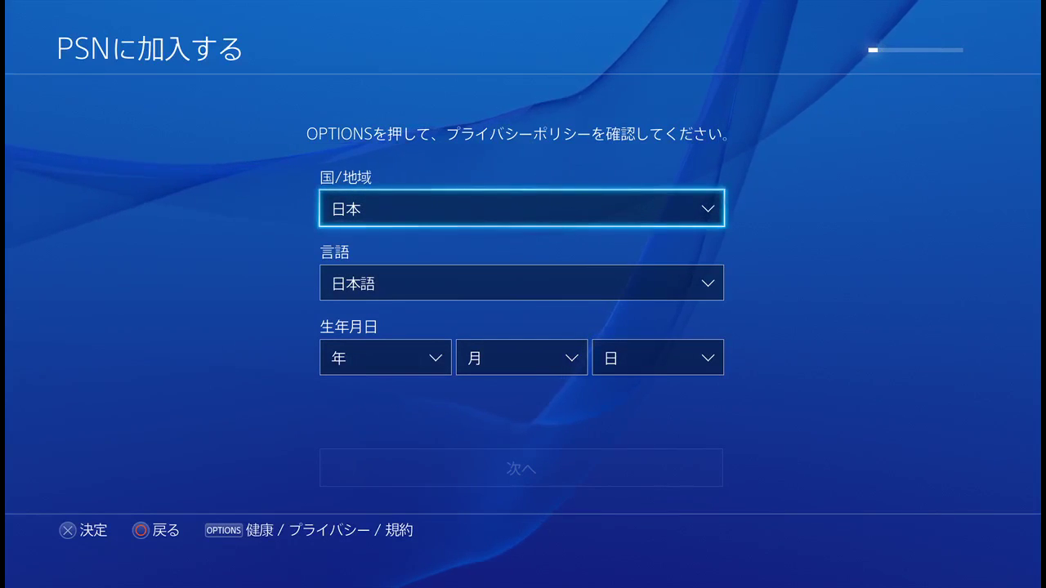
{"action": "key", "text": "Return"}
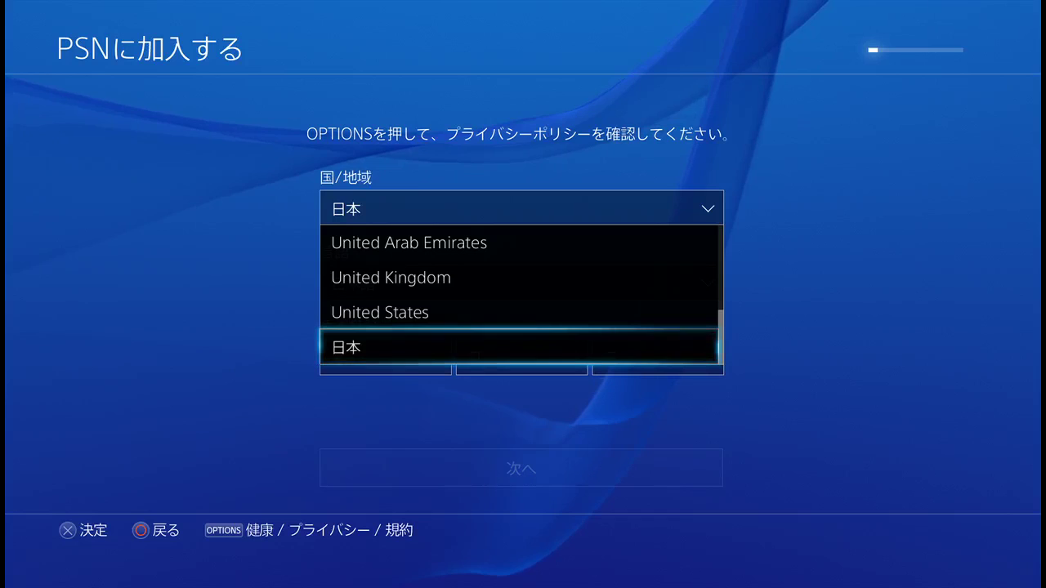
{"action": "key", "text": "Return"}
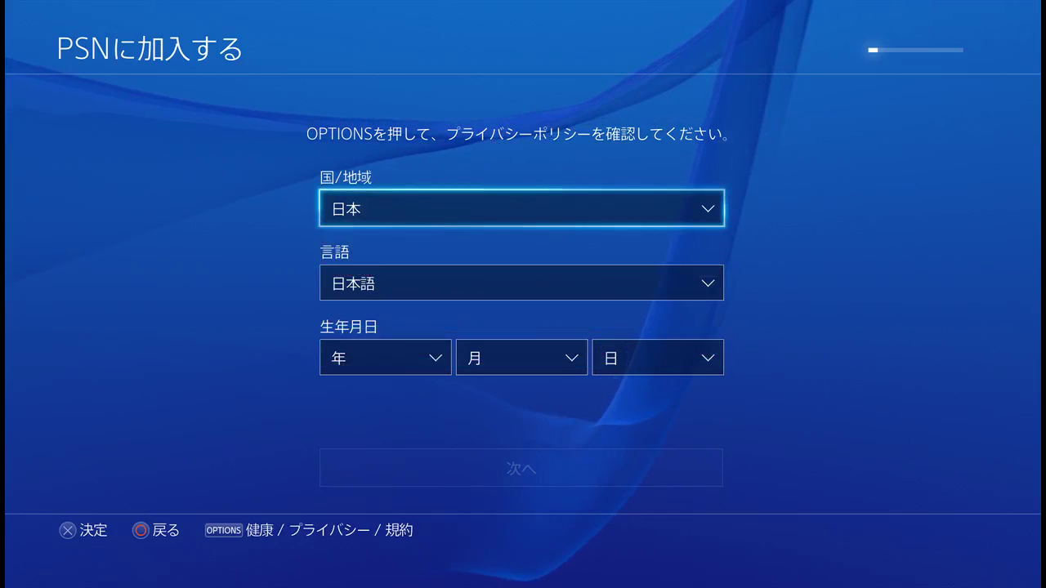
{"action": "key", "text": "Down"}
{"action": "key", "text": "Return"}
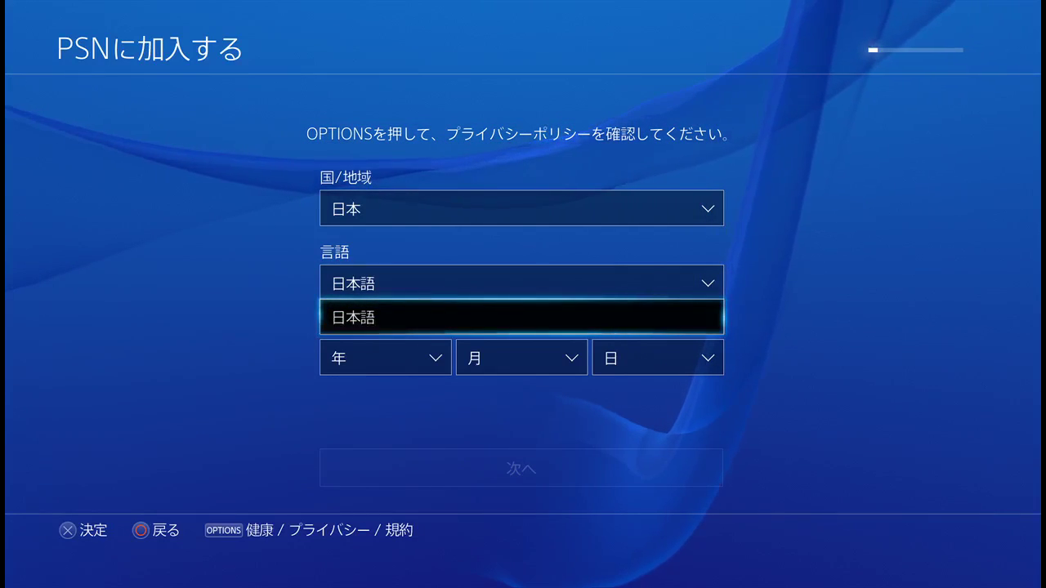
{"action": "key", "text": "Return"}
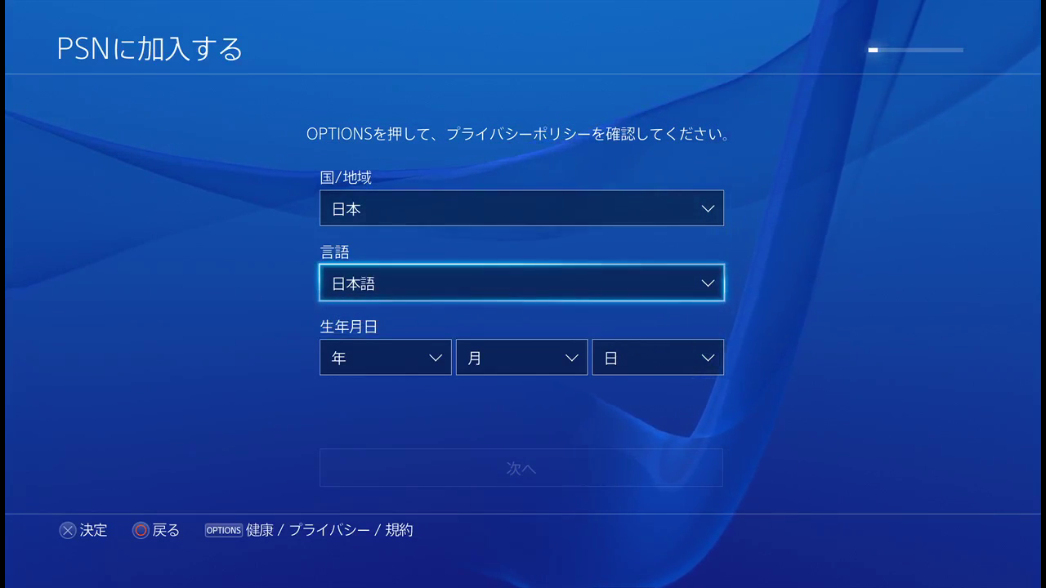
{"action": "key", "text": "Down"}
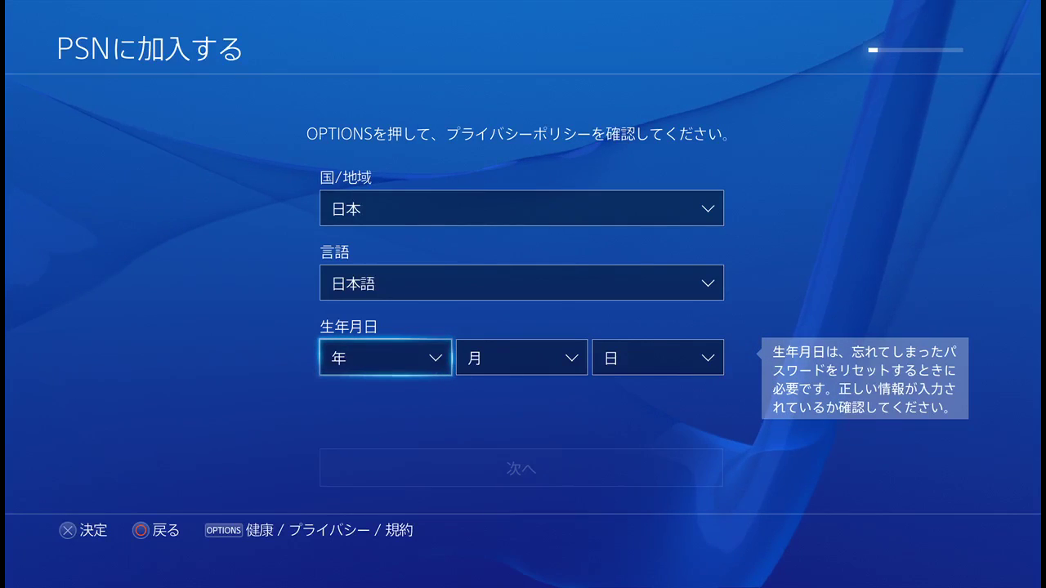
{"action": "key", "text": "Return"}
{"action": "key", "text": "Down"}
{"action": "key", "text": "Down"}
{"action": "key", "text": "Down"}
{"action": "key", "text": "Down"}
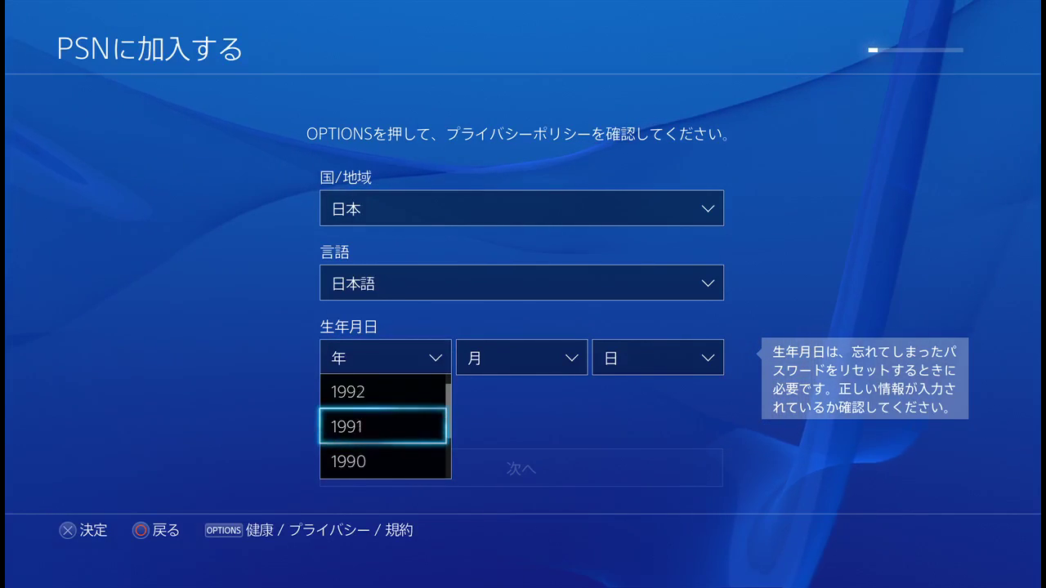
{"action": "key", "text": "Down"}
{"action": "key", "text": "Down"}
{"action": "key", "text": "Down"}
{"action": "key", "text": "Down"}
{"action": "key", "text": "Down"}
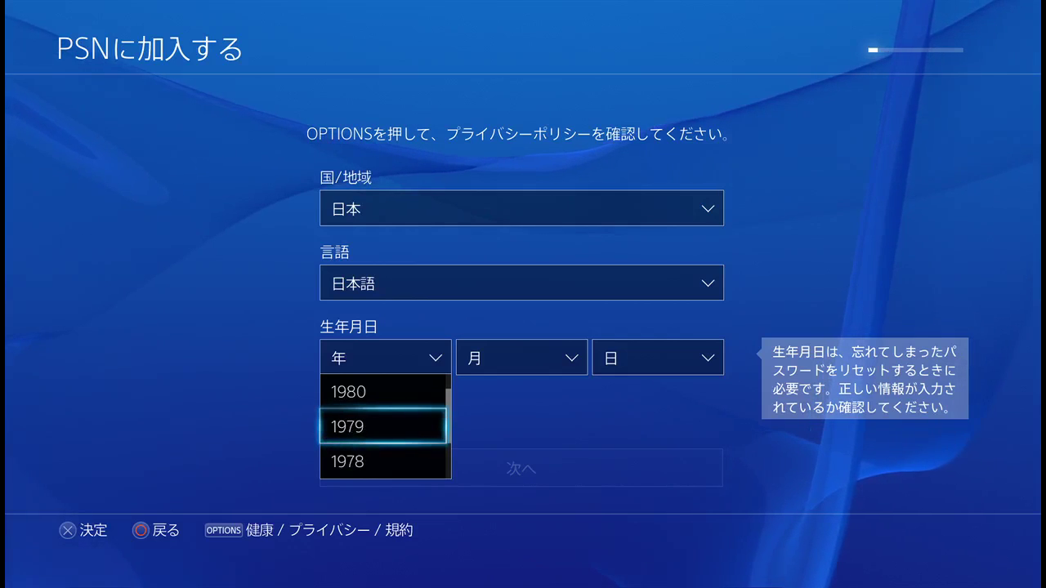
{"action": "key", "text": "Return"}
{"action": "key", "text": "Right"}
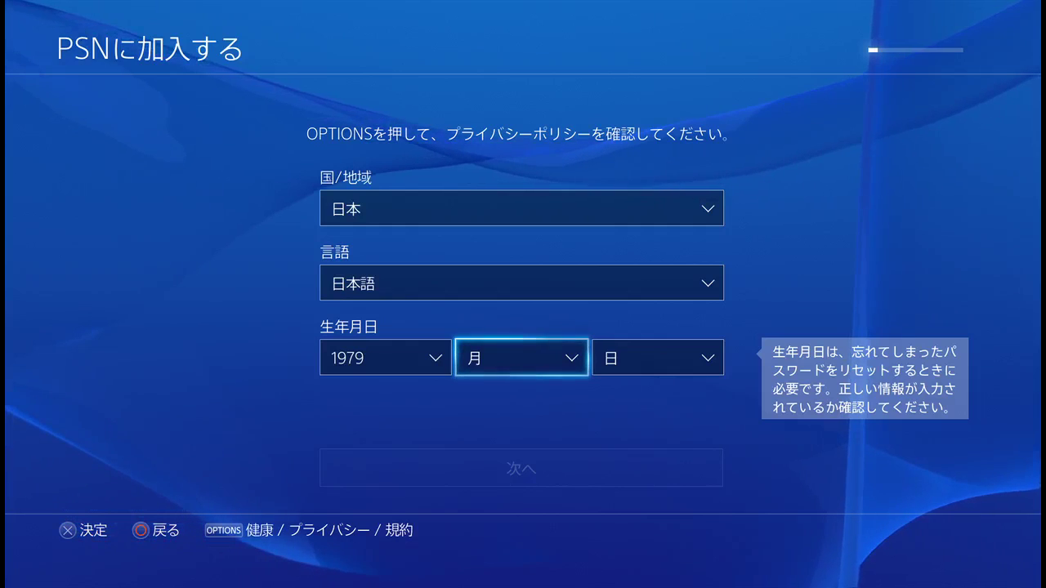
{"action": "key", "text": "Return"}
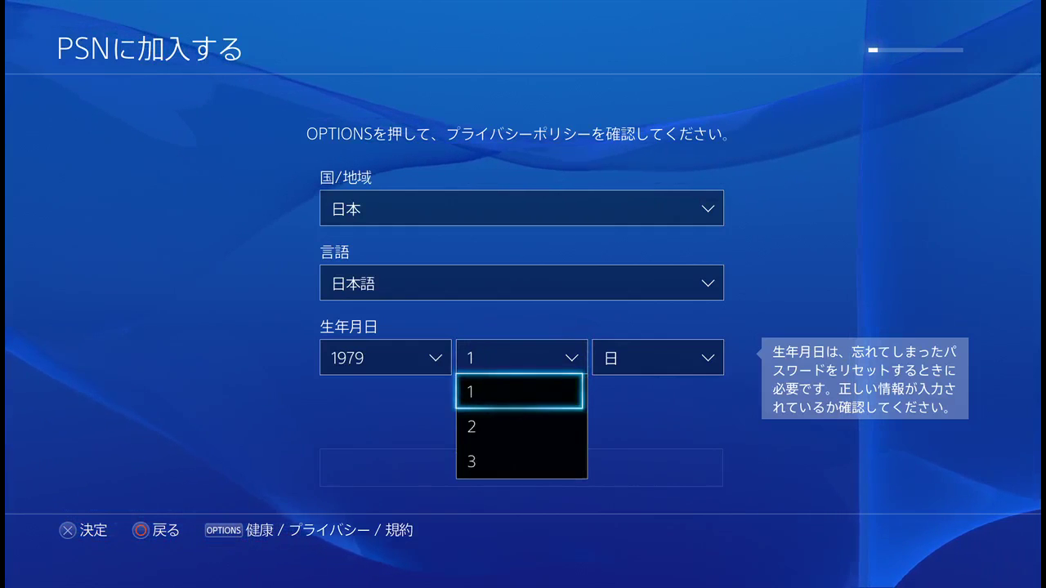
{"action": "key", "text": "Return"}
{"action": "key", "text": "Right"}
{"action": "key", "text": "Return"}
{"action": "key", "text": "Down"}
{"action": "key", "text": "Down"}
{"action": "key", "text": "Down"}
{"action": "key", "text": "Down"}
{"action": "key", "text": "Down"}
{"action": "key", "text": "Down"}
{"action": "key", "text": "Down"}
{"action": "key", "text": "Down"}
{"action": "key", "text": "Down"}
{"action": "key", "text": "Down"}
{"action": "key", "text": "Down"}
{"action": "key", "text": "Down"}
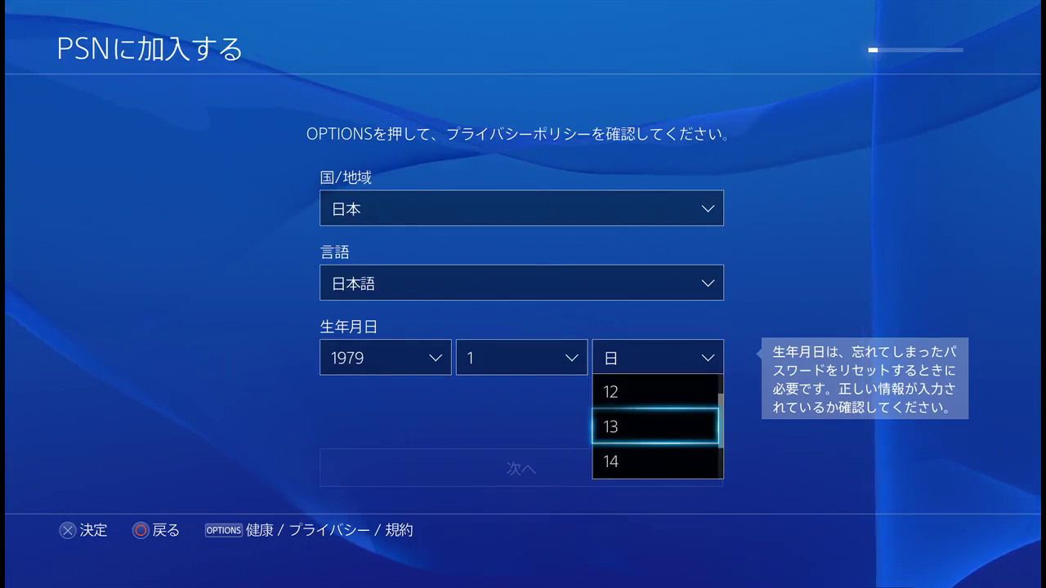
{"action": "key", "text": "Down"}
{"action": "key", "text": "Down"}
{"action": "key", "text": "Down"}
{"action": "key", "text": "Down"}
{"action": "key", "text": "Down"}
{"action": "key", "text": "Down"}
{"action": "key", "text": "Down"}
{"action": "key", "text": "Down"}
{"action": "key", "text": "Down"}
{"action": "key", "text": "Down"}
{"action": "key", "text": "Down"}
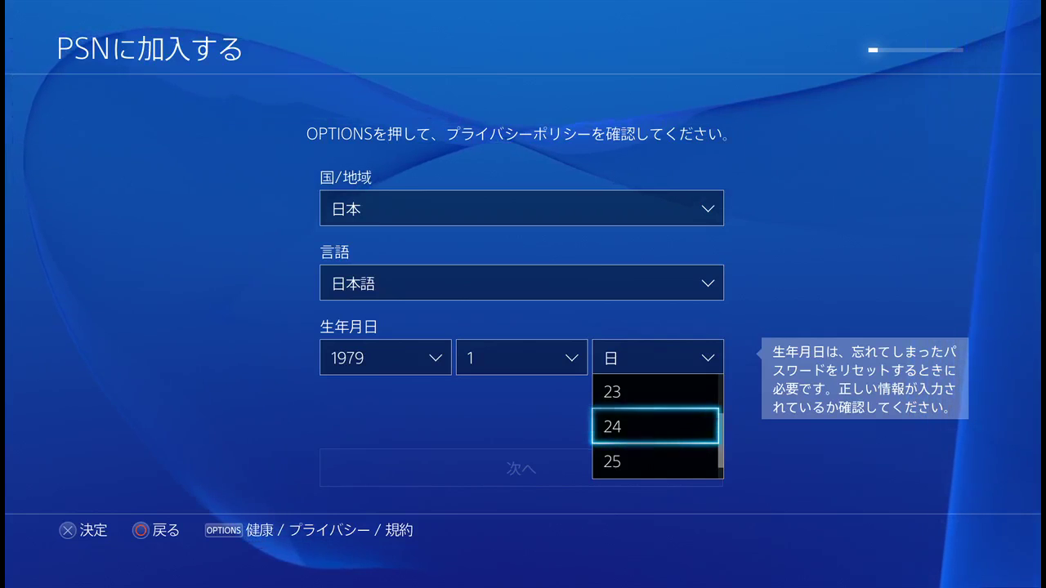
{"action": "key", "text": "Return"}
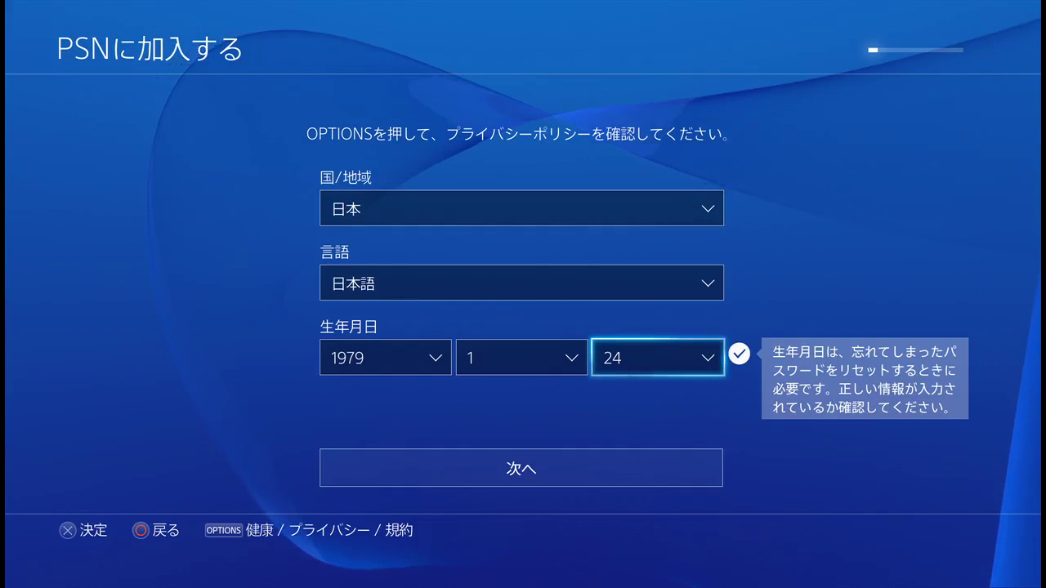
{"action": "key", "text": "Down"}
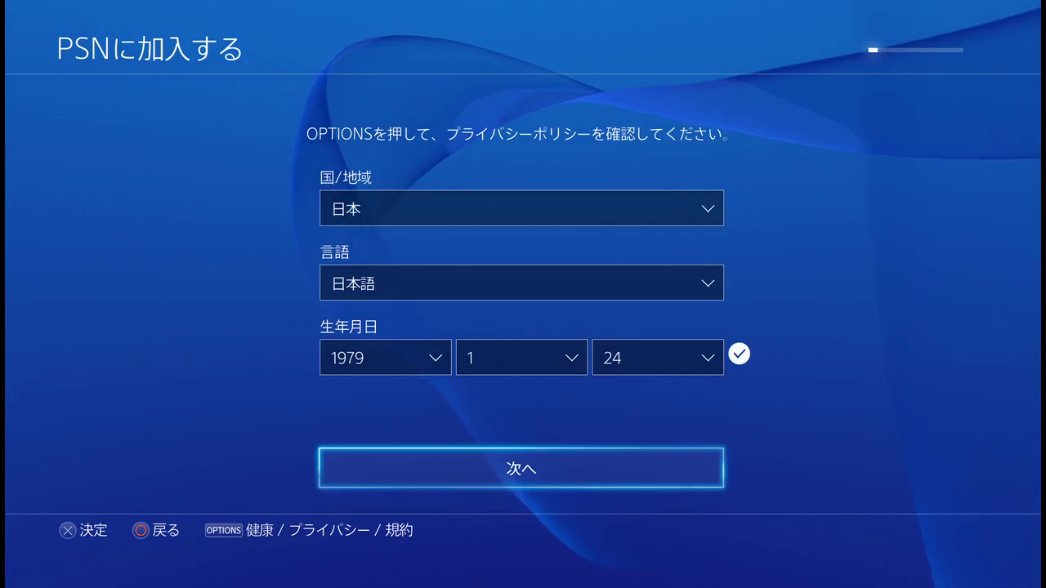
{"action": "key", "text": "Return"}
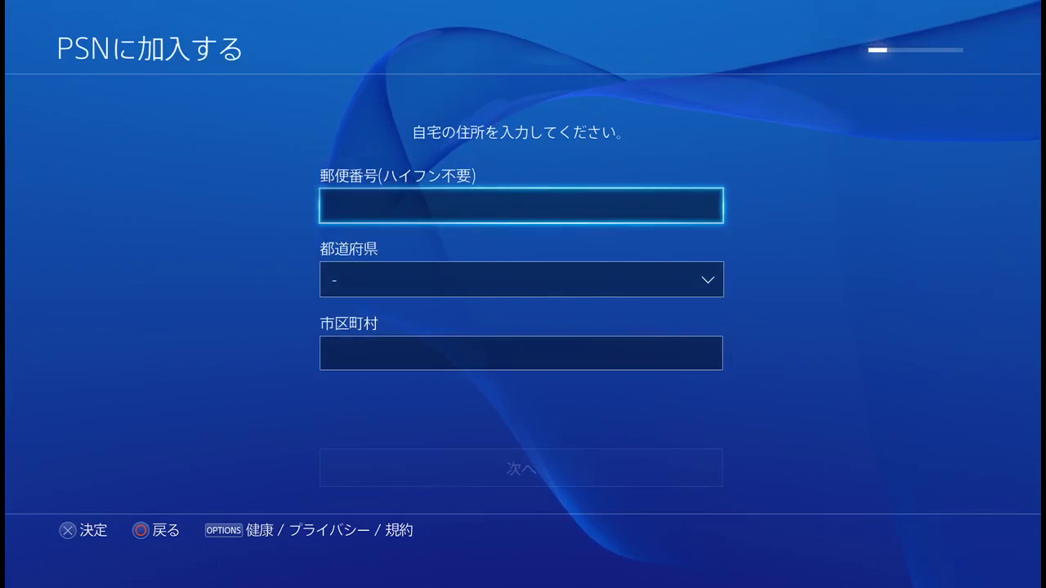
Step: Enter the postal code on the numeric keypad
{"action": "key", "text": "Return"}
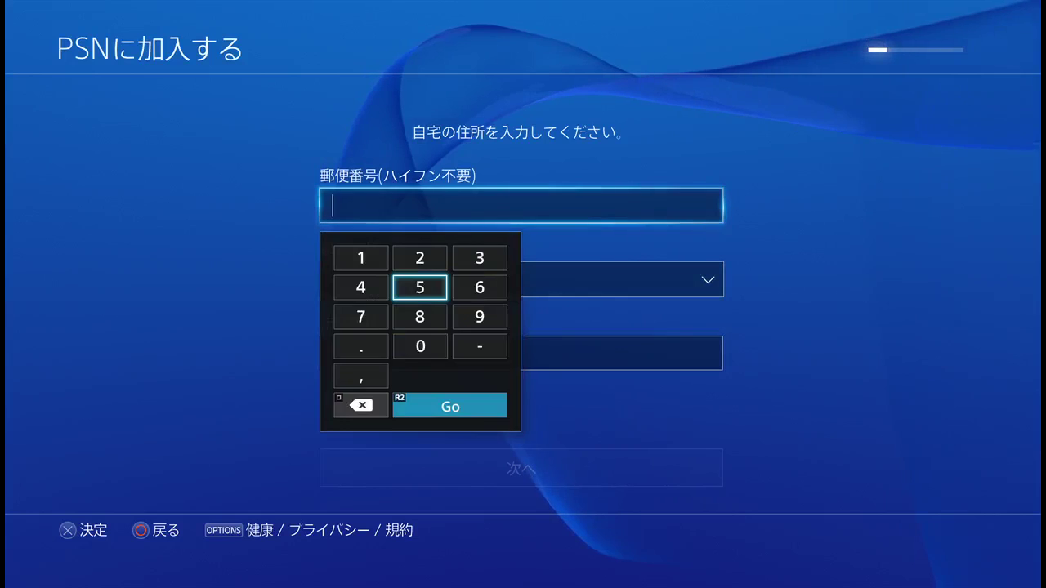
{"action": "key", "text": "Return"}
{"action": "key", "text": "Down"}
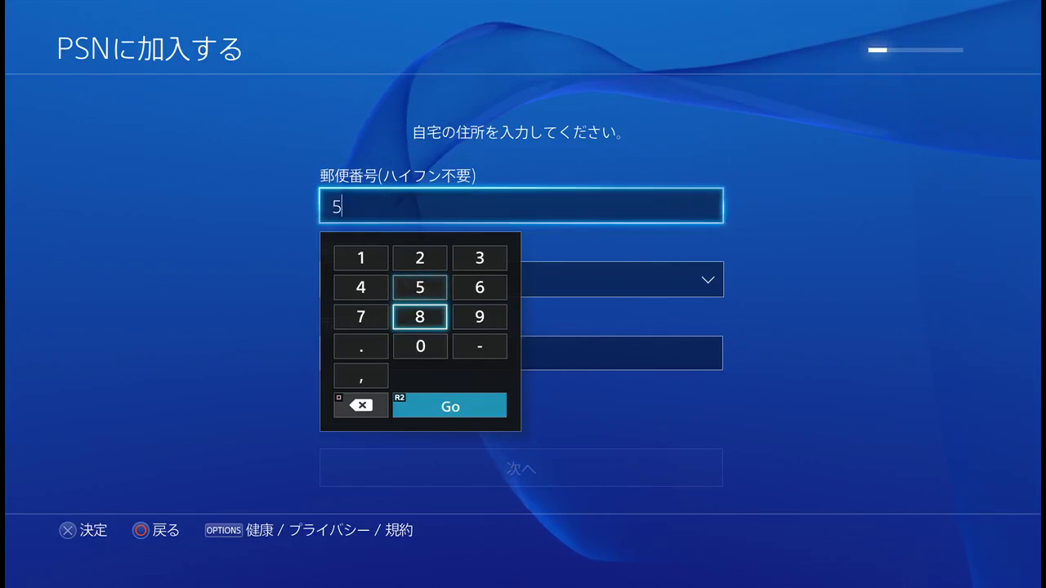
{"action": "key", "text": "Down"}
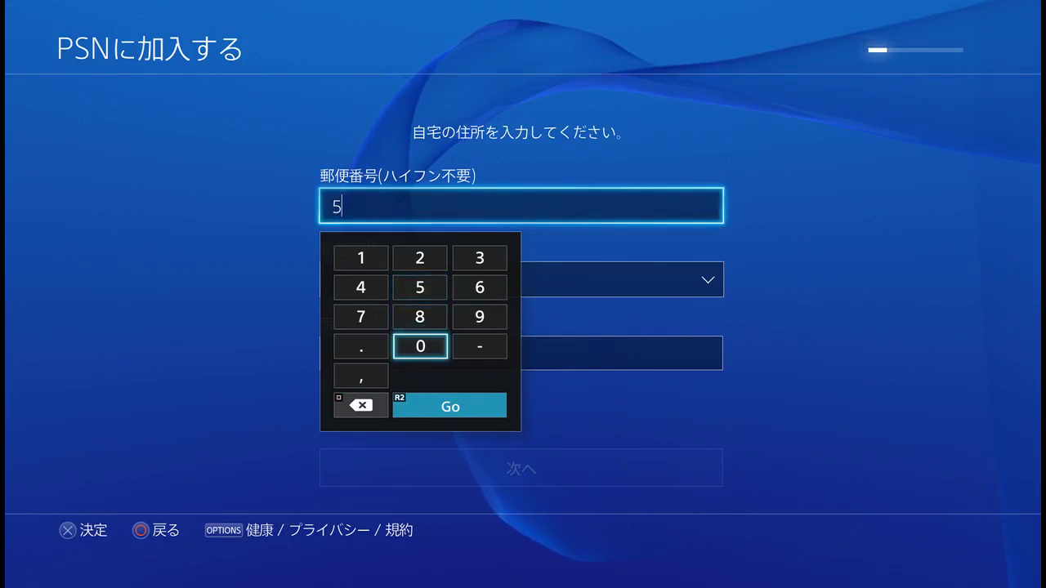
{"action": "key", "text": "Return"}
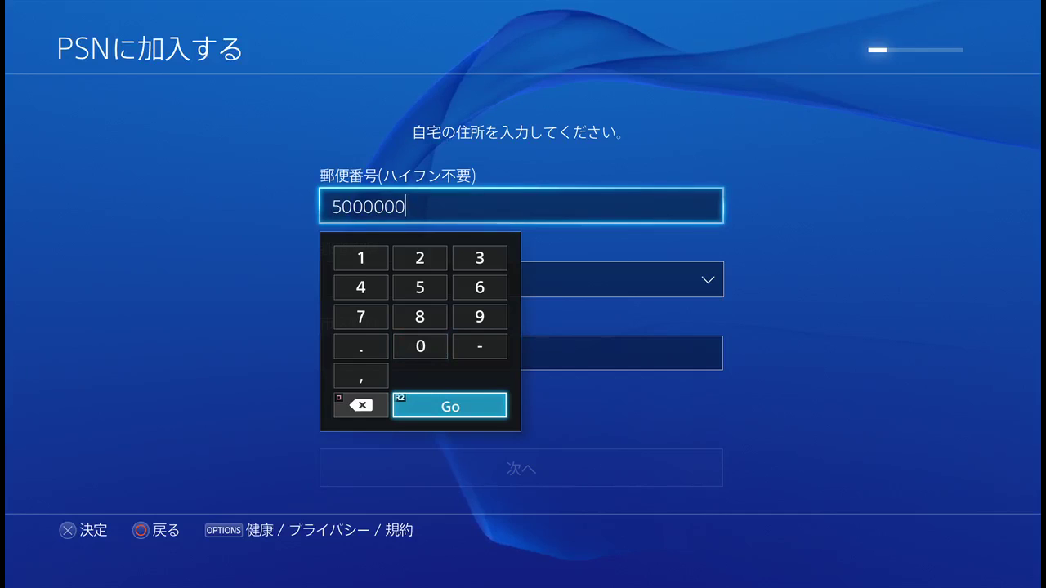
{"action": "key", "text": "Return"}
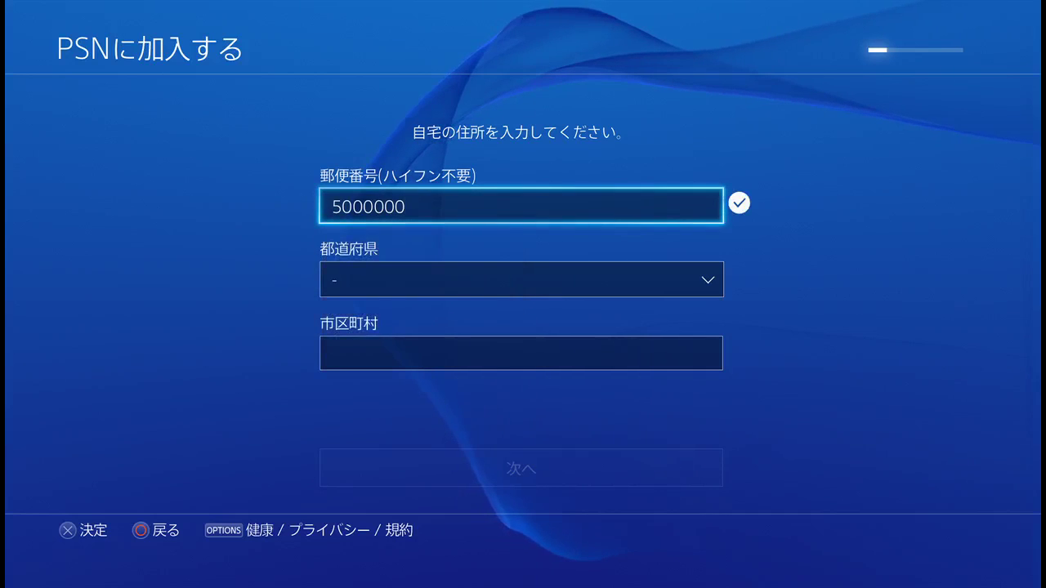
Step: Choose the prefecture, enter the city name, and continue to the sign-in details page
{"action": "key", "text": "Down"}
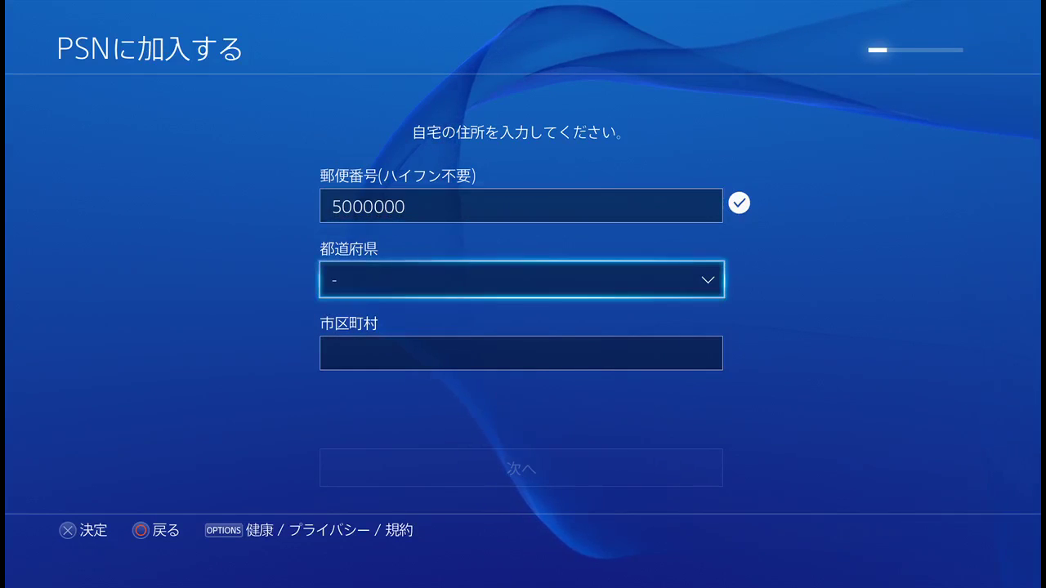
{"action": "key", "text": "Return"}
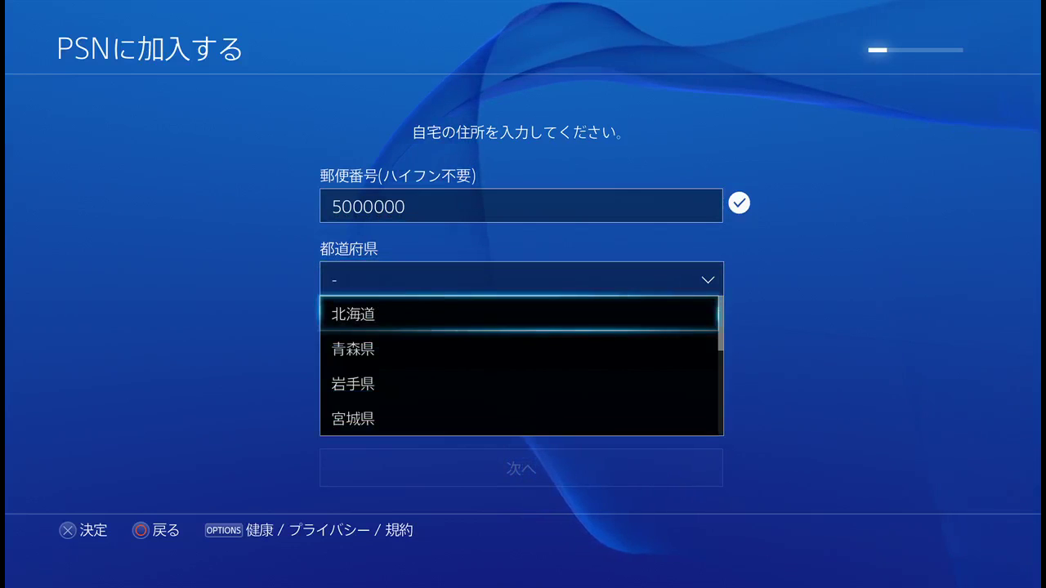
{"action": "key", "text": "Return"}
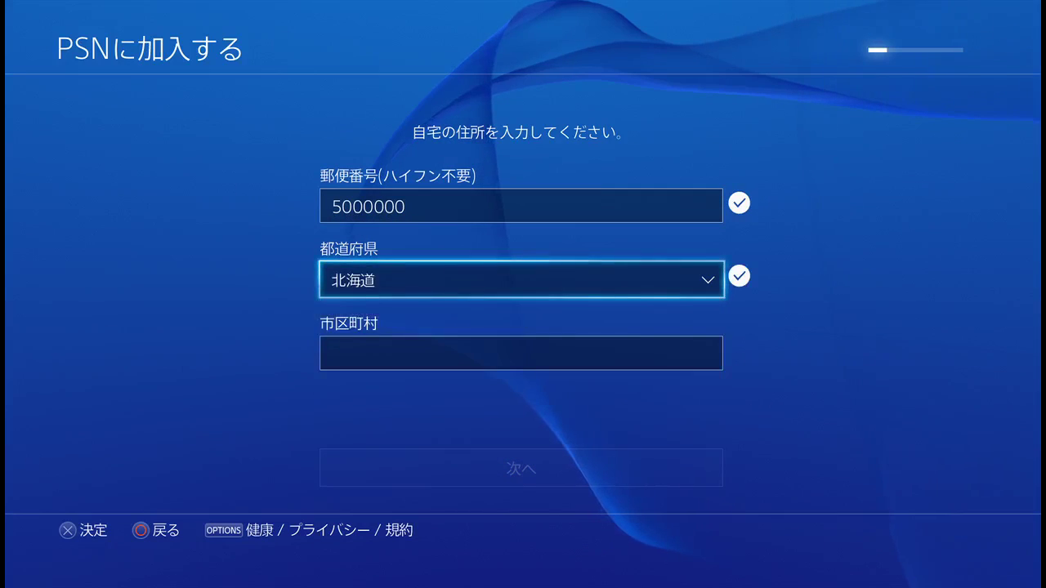
{"action": "key", "text": "Down"}
{"action": "key", "text": "Return"}
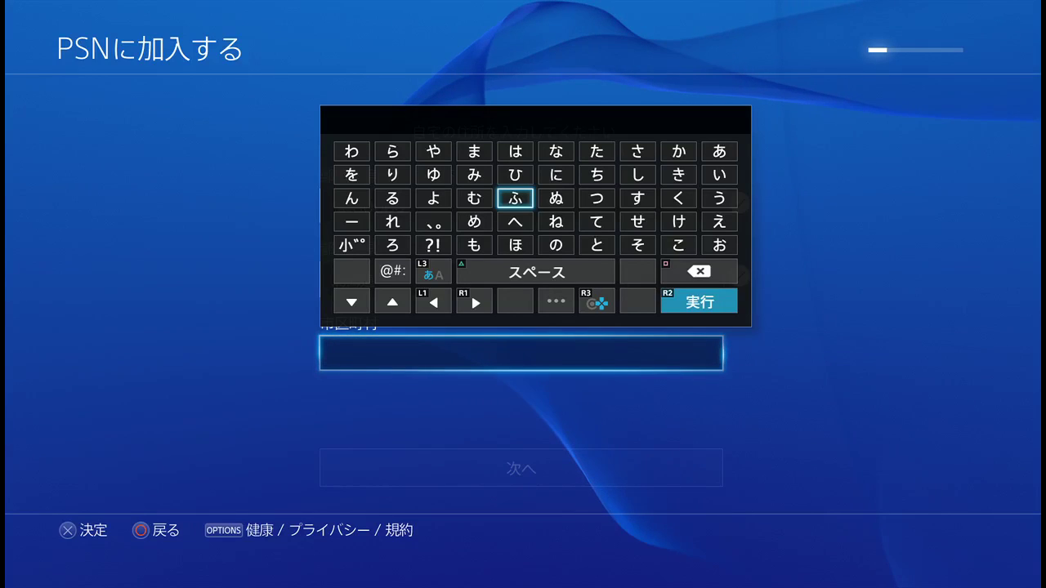
{"action": "key", "text": "Up"}
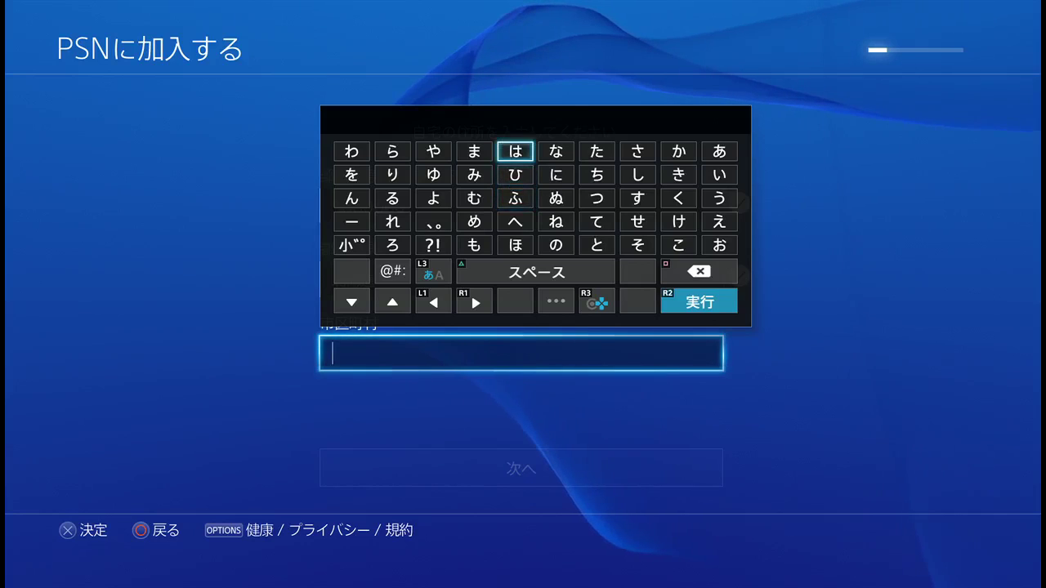
{"action": "type", "text": "はは"}
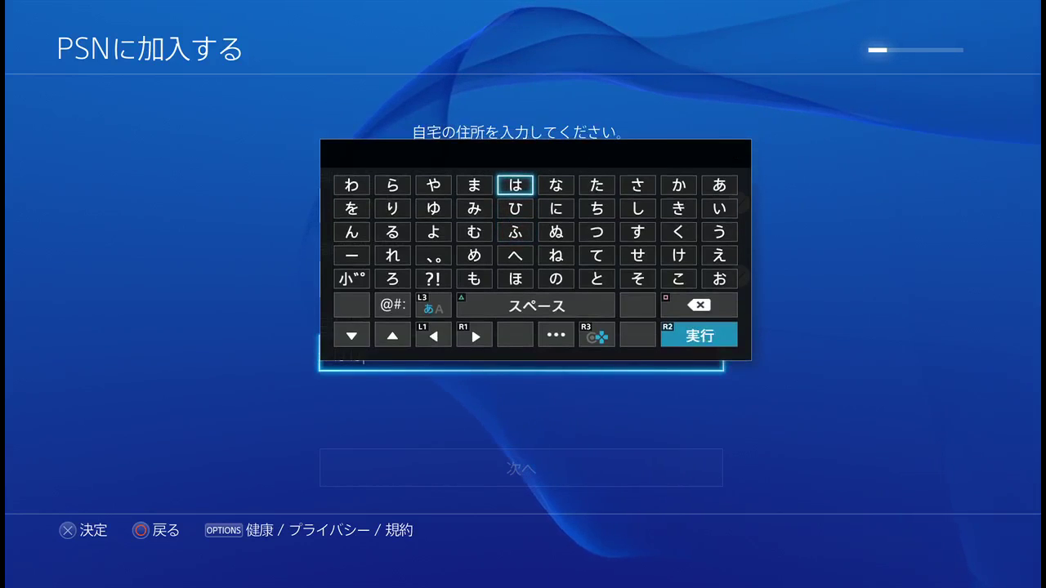
{"action": "key", "text": "Return"}
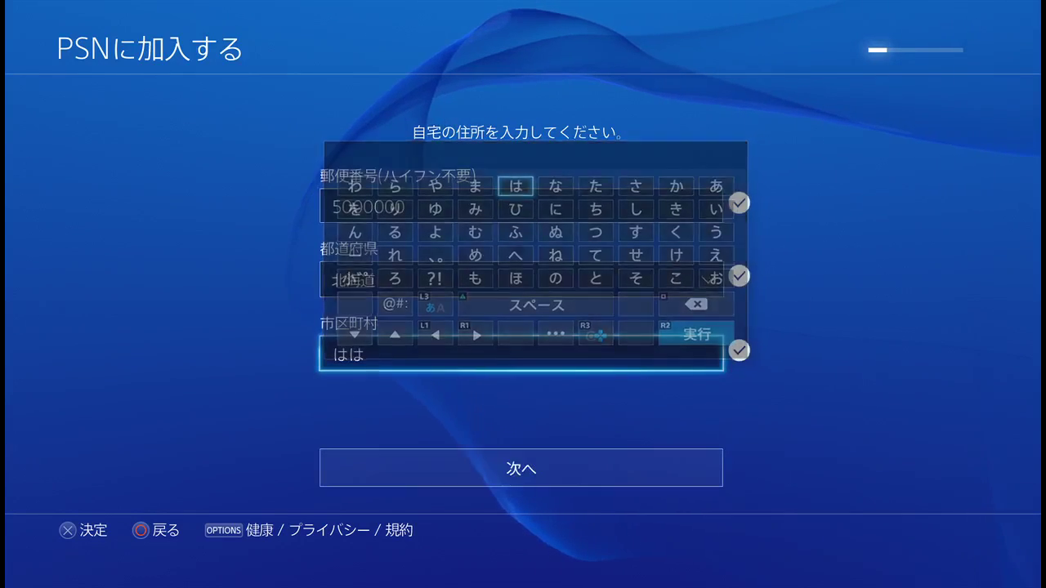
{"action": "key", "text": "Down"}
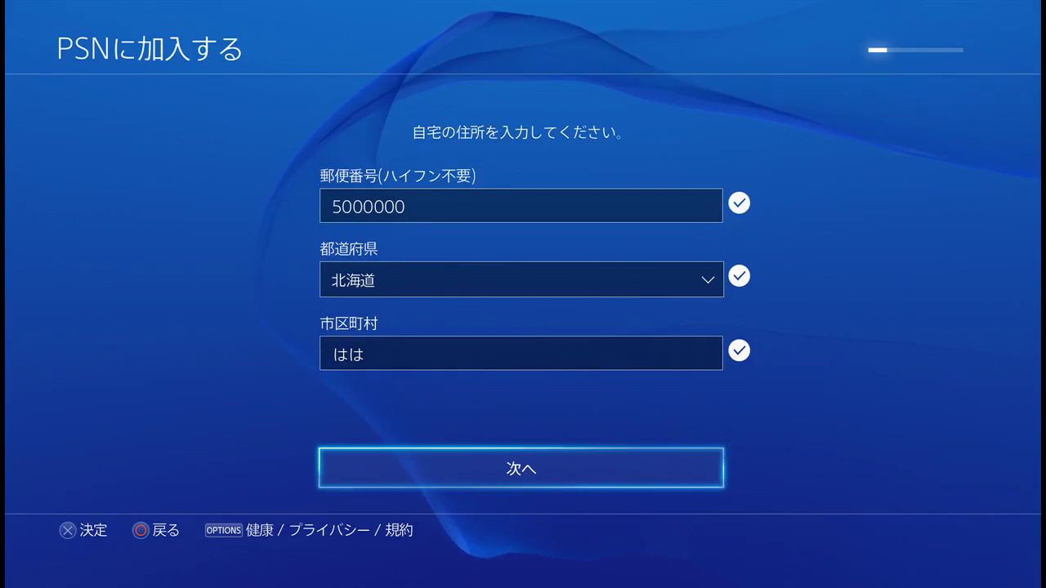
{"action": "key", "text": "Return"}
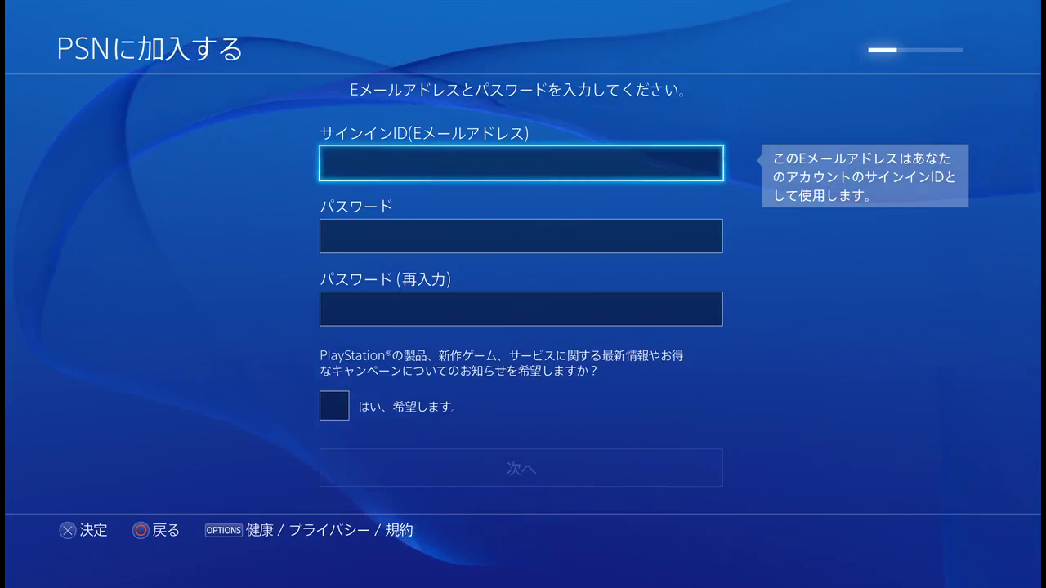
Step: Type the user-name part of the sign-in e-mail address followed by the @ sign
{"action": "key", "text": "Return"}
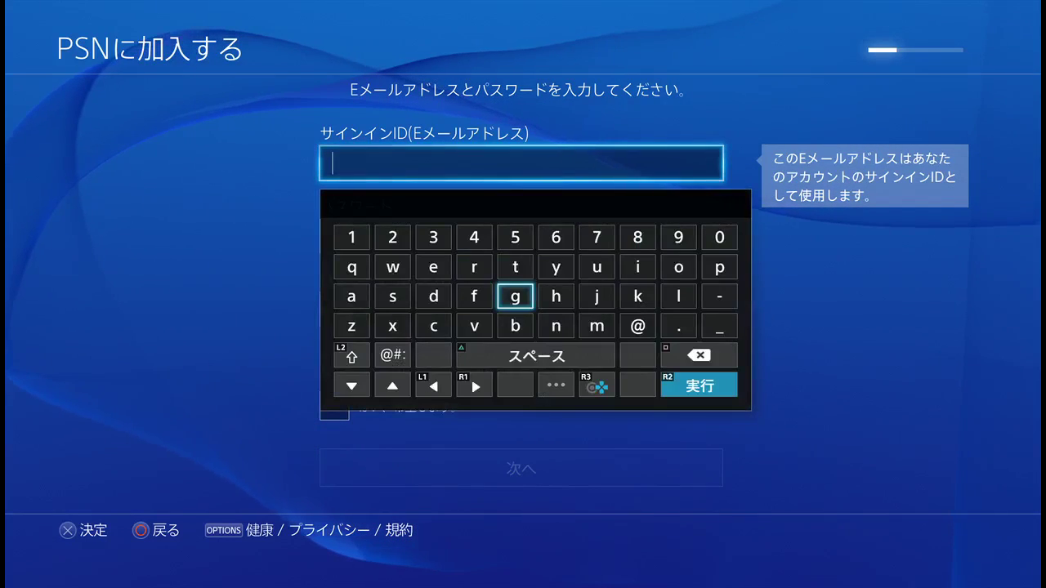
{"action": "key", "text": "Left"}
{"action": "key", "text": "Left"}
{"action": "key", "text": "Up"}
{"action": "key", "text": "Right"}
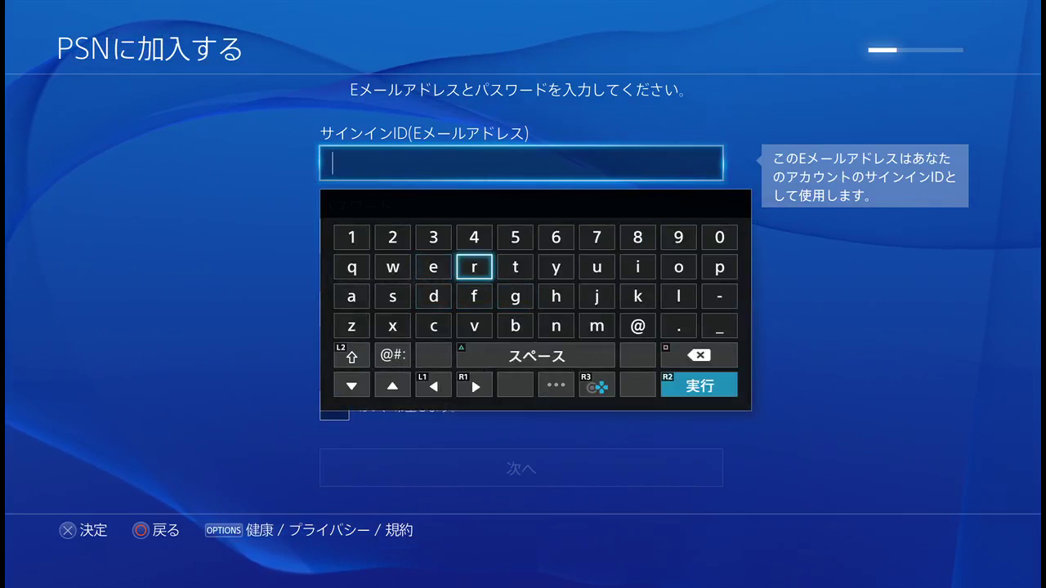
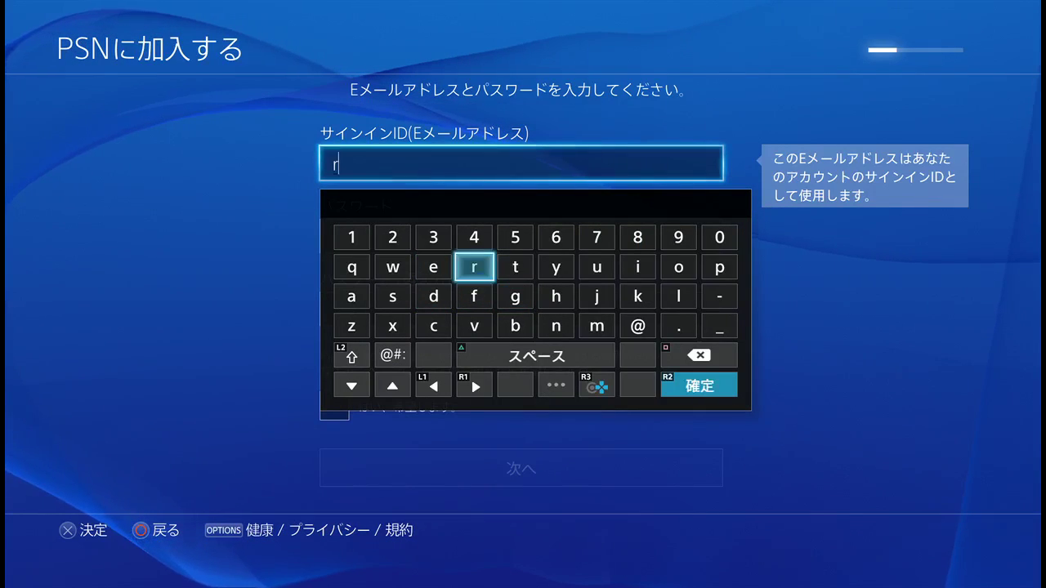
{"action": "key", "text": "Left"}
{"action": "key", "text": "Down"}
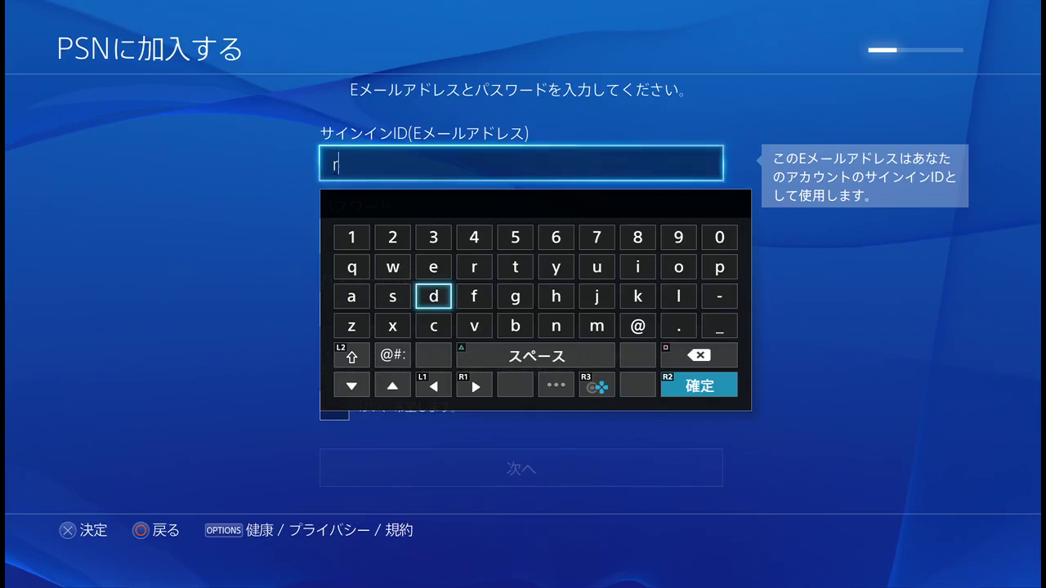
{"action": "key", "text": "Right"}
{"action": "key", "text": "Up"}
{"action": "key", "text": "Down"}
{"action": "key", "text": "Left"}
{"action": "key", "text": "Left"}
{"action": "key", "text": "Right"}
{"action": "key", "text": "Right"}
{"action": "key", "text": "Right"}
{"action": "key", "text": "Up"}
{"action": "key", "text": "Down"}
{"action": "key", "text": "Down"}
{"action": "key", "text": "Left"}
{"action": "key", "text": "Up"}
{"action": "key", "text": "Left"}
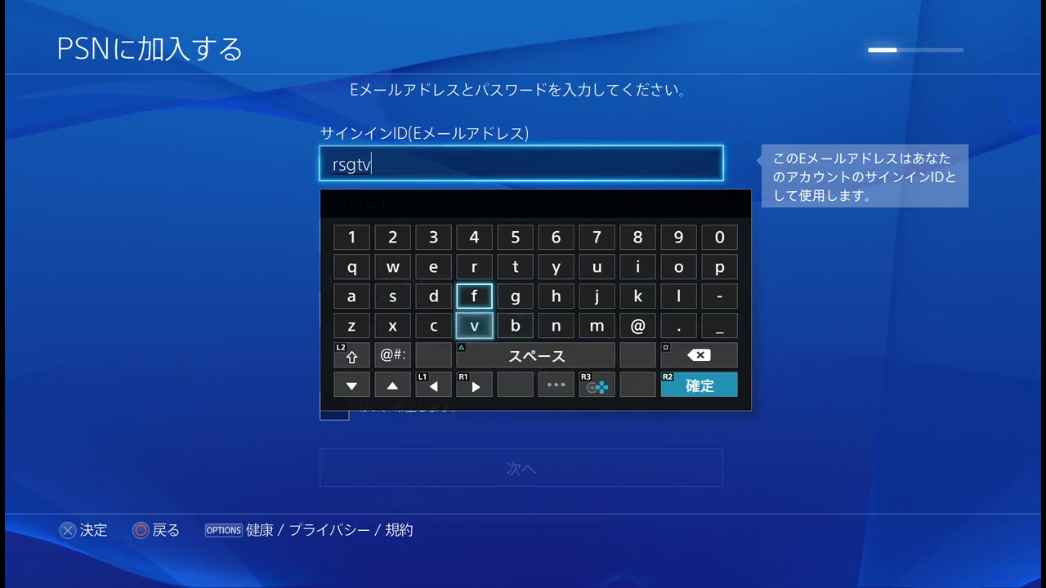
{"action": "key", "text": "Right"}
{"action": "key", "text": "Right"}
{"action": "key", "text": "Right"}
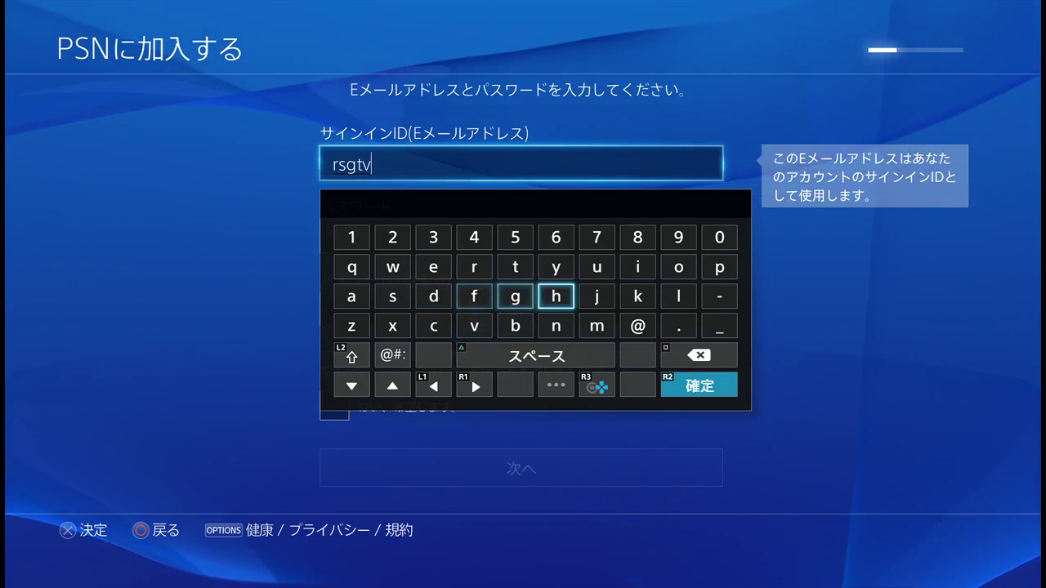
{"action": "key", "text": "Right"}
{"action": "key", "text": "Right"}
{"action": "key", "text": "Right"}
{"action": "key", "text": "Right"}
{"action": "key", "text": "Up"}
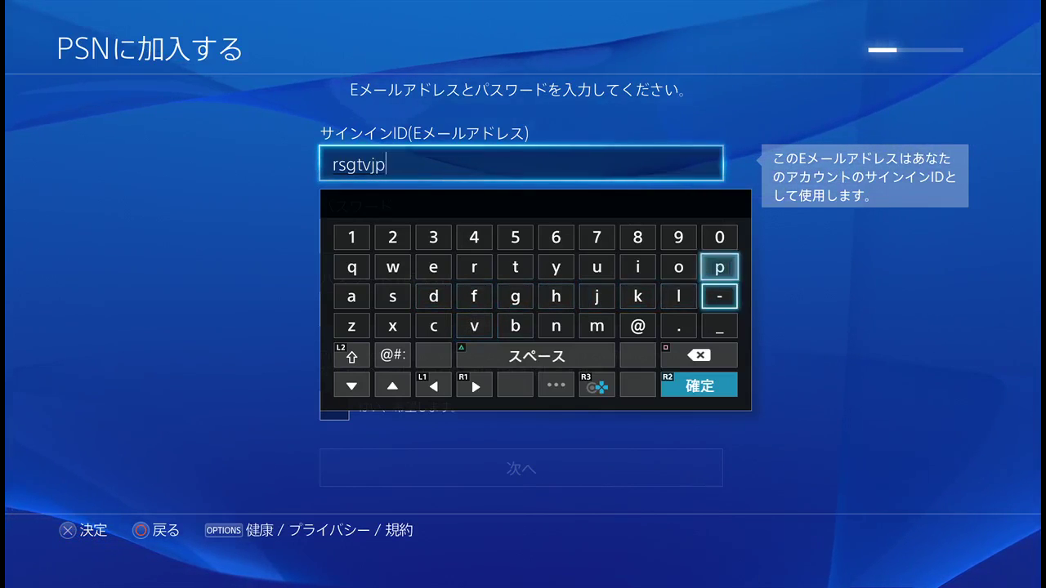
{"action": "key", "text": "Down"}
{"action": "key", "text": "Down"}
{"action": "key", "text": "Left"}
{"action": "key", "text": "Left"}
Step: Complete the address with the gmail.com domain, confirm it, and select the Password field
{"action": "key", "text": "Left"}
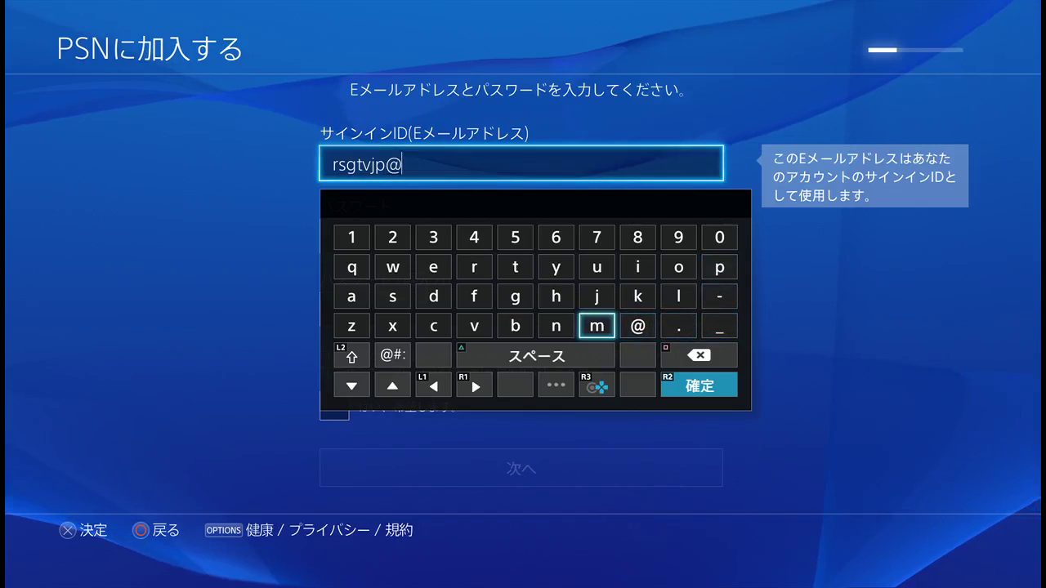
{"action": "key", "text": "Up"}
{"action": "key", "text": "Left"}
{"action": "key", "text": "Left"}
{"action": "type", "text": "g"}
{"action": "key", "text": "Right"}
{"action": "key", "text": "Down"}
{"action": "key", "text": "Right"}
{"action": "type", "text": "m"}
{"action": "key", "text": "Up"}
{"action": "key", "text": "Left"}
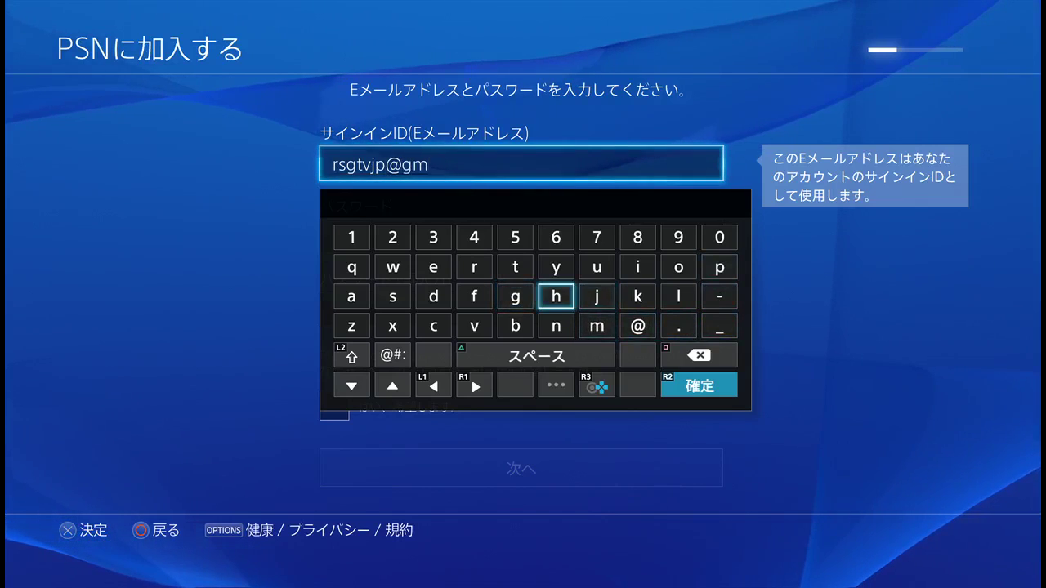
{"action": "key", "text": "Left"}
{"action": "key", "text": "Left"}
{"action": "key", "text": "Left"}
{"action": "key", "text": "Left"}
{"action": "key", "text": "Left"}
{"action": "type", "text": "a"}
{"action": "key", "text": "Right"}
{"action": "key", "text": "Right"}
{"action": "key", "text": "Right"}
{"action": "key", "text": "Right"}
{"action": "key", "text": "Right"}
{"action": "key", "text": "Right"}
{"action": "key", "text": "Right"}
{"action": "key", "text": "Right"}
{"action": "key", "text": "Up"}
{"action": "type", "text": "i"}
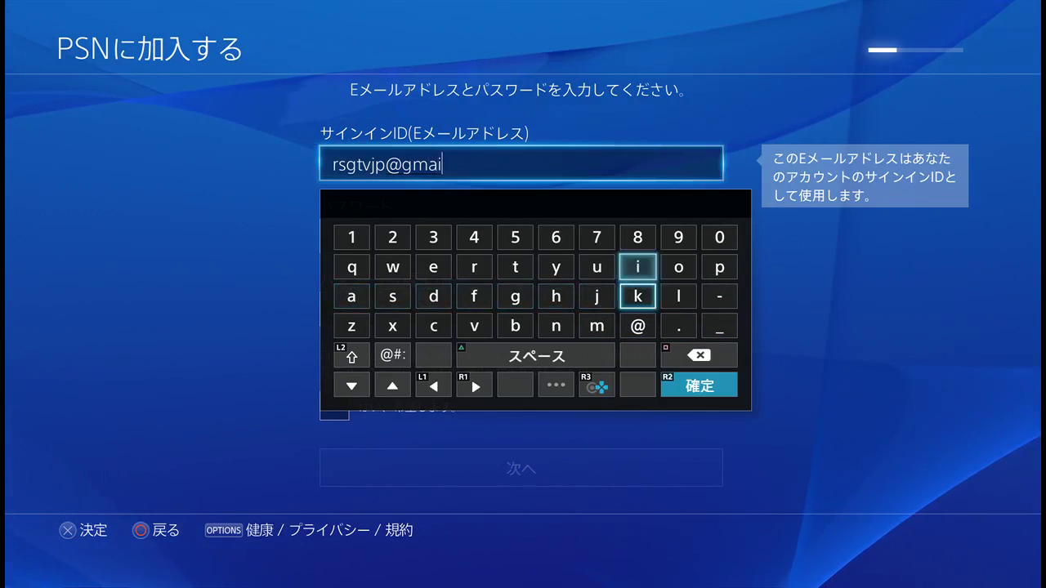
{"action": "key", "text": "Down"}
{"action": "key", "text": "Right"}
{"action": "type", "text": "l"}
{"action": "key", "text": "Down"}
{"action": "type", "text": "."}
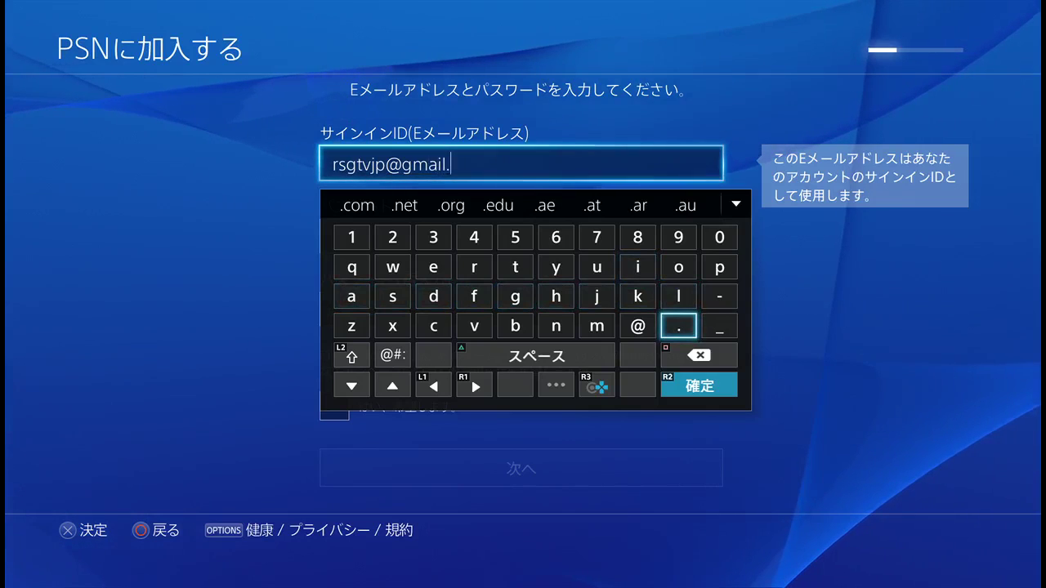
{"action": "key", "text": "Left"}
{"action": "key", "text": "Left"}
{"action": "key", "text": "Left"}
{"action": "key", "text": "Left"}
{"action": "key", "text": "Left"}
{"action": "key", "text": "Left"}
{"action": "key", "text": "Left"}
{"action": "key", "text": "Left"}
{"action": "key", "text": "Up"}
{"action": "key", "text": "Up"}
{"action": "key", "text": "Up"}
{"action": "key", "text": "Up"}
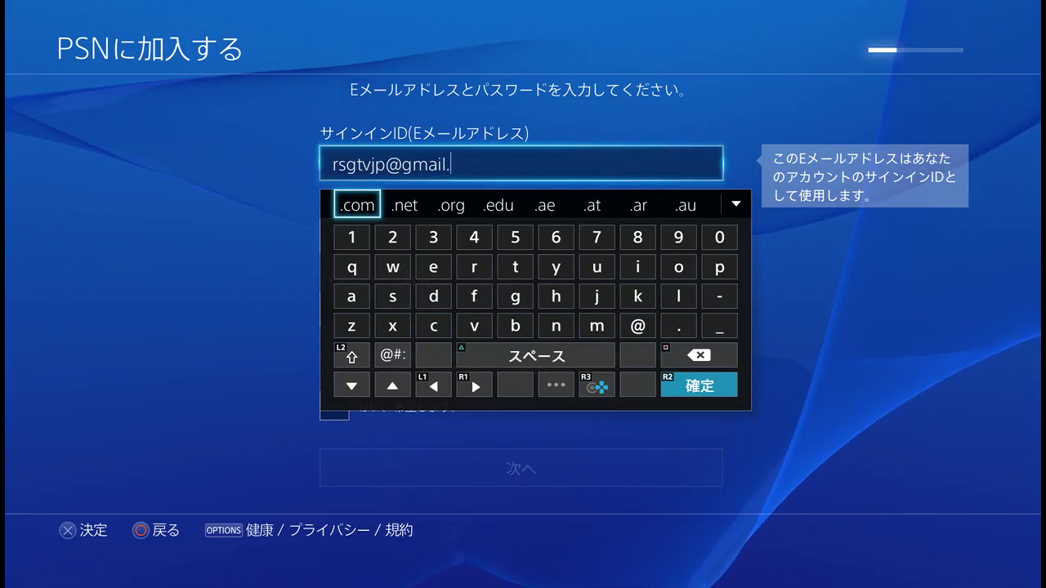
{"action": "key", "text": "Return"}
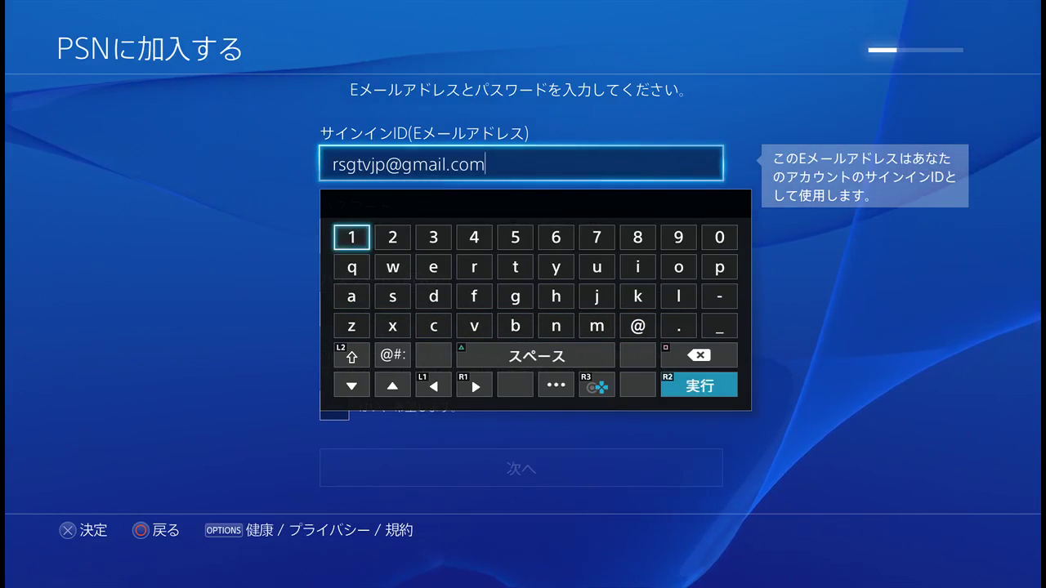
{"action": "key", "text": "Return"}
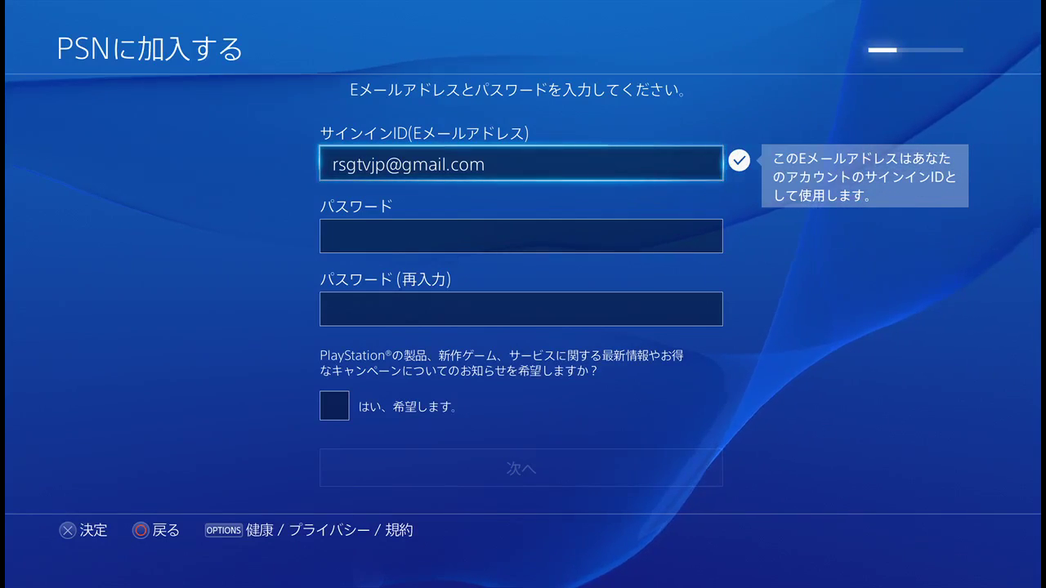
{"action": "left_click", "coordinate": [520, 236]}
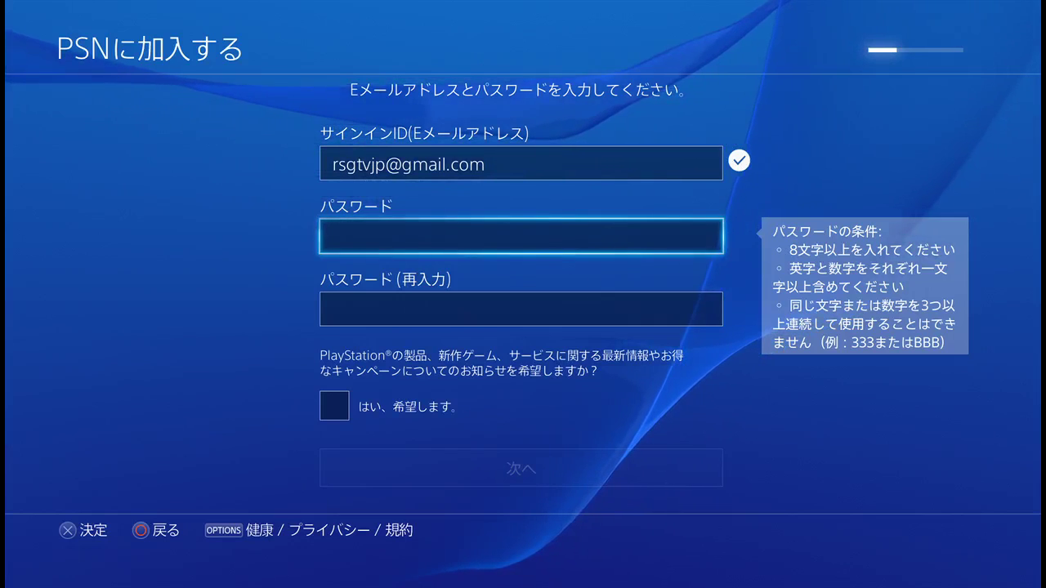
Step: Enter the account password in the password field with the on-screen keyboard
{"action": "key", "text": "Return"}
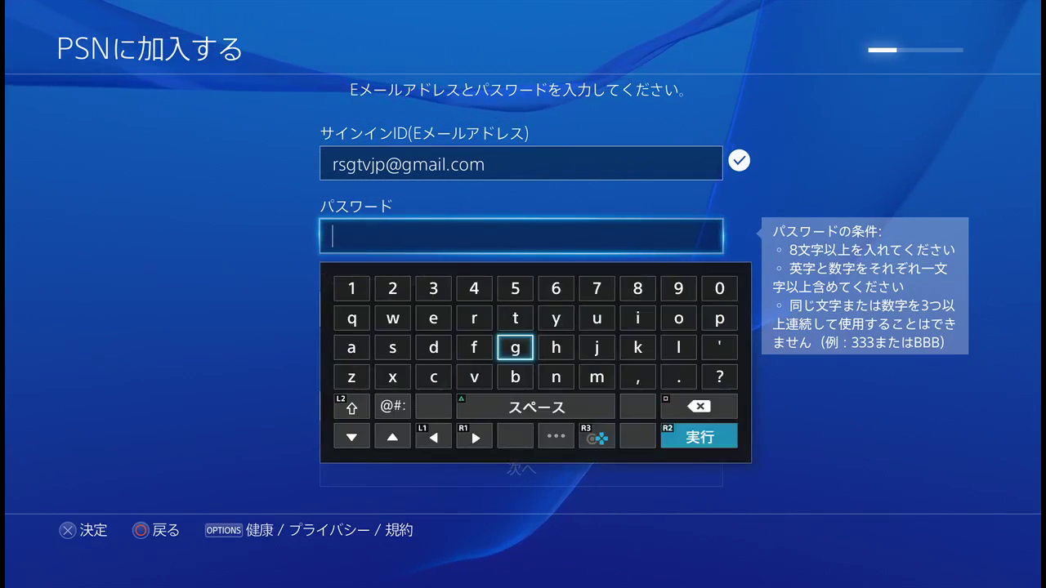
{"action": "key", "text": "Up"}
{"action": "key", "text": "Up"}
{"action": "key", "text": "Left"}
{"action": "key", "text": "Left"}
{"action": "key", "text": "Left"}
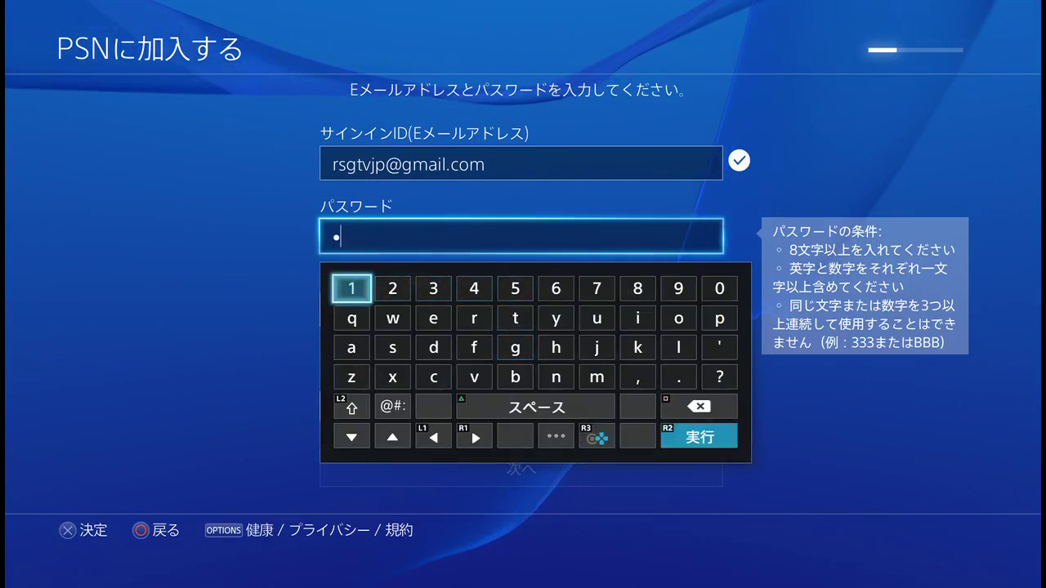
{"action": "type", "text": "q"}
{"action": "key", "text": "Right"}
{"action": "type", "text": "w"}
{"action": "key", "text": "Right"}
{"action": "type", "text": "e"}
{"action": "key", "text": "Right"}
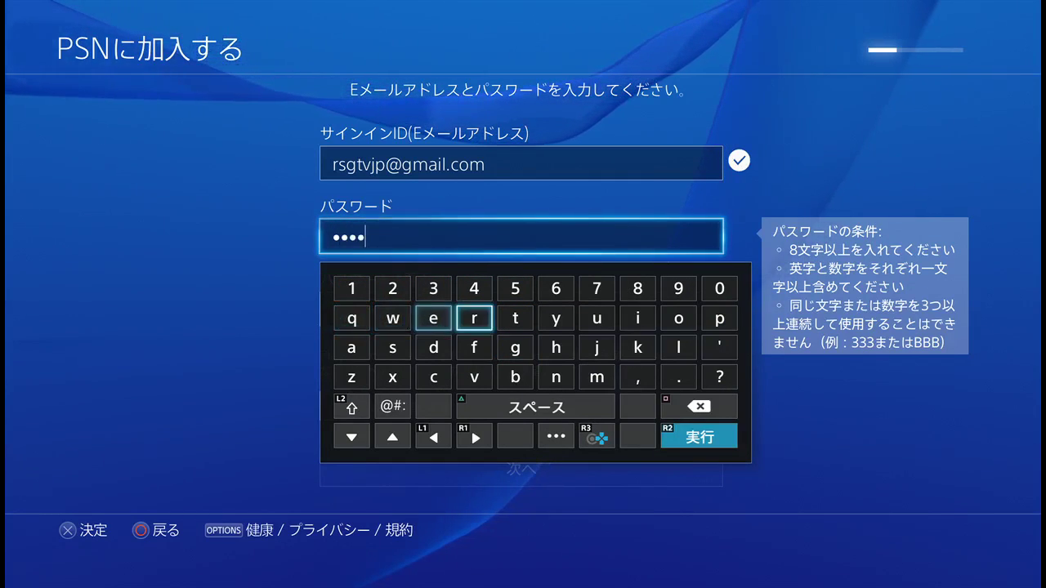
{"action": "type", "text": "r"}
{"action": "key", "text": "Right"}
{"action": "type", "text": "t"}
{"action": "key", "text": "Right"}
{"action": "type", "text": "y"}
{"action": "key", "text": "Right"}
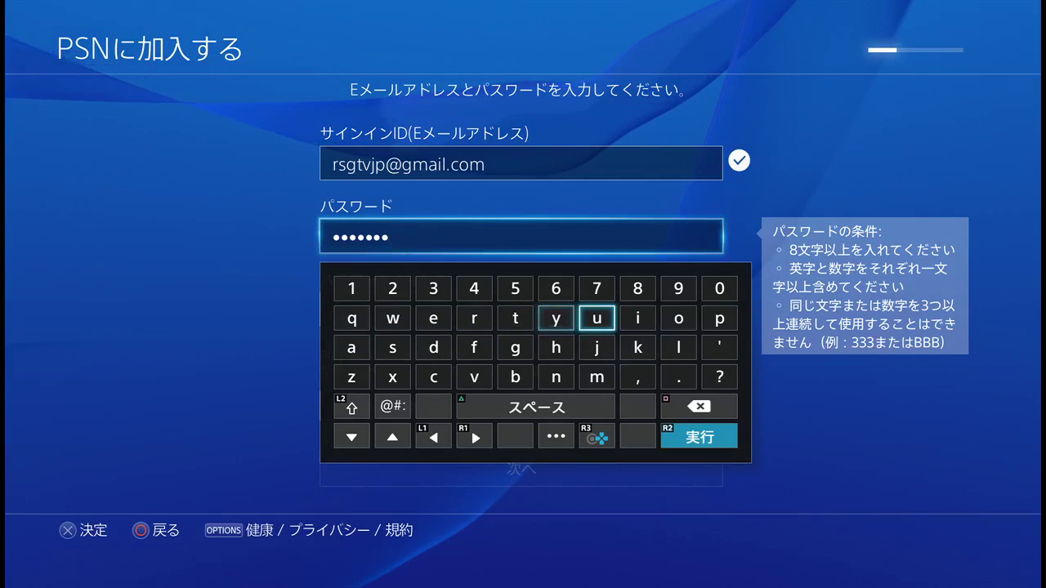
{"action": "type", "text": "u"}
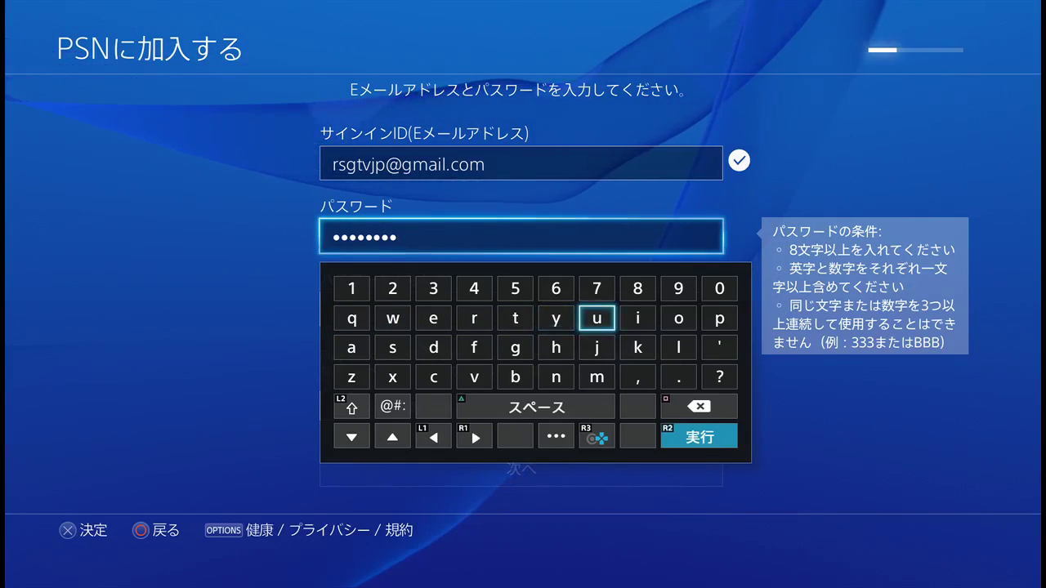
{"action": "key", "text": "Return"}
Step: Re-enter the password in the confirmation field and opt in to PlayStation news
{"action": "key", "text": "Down"}
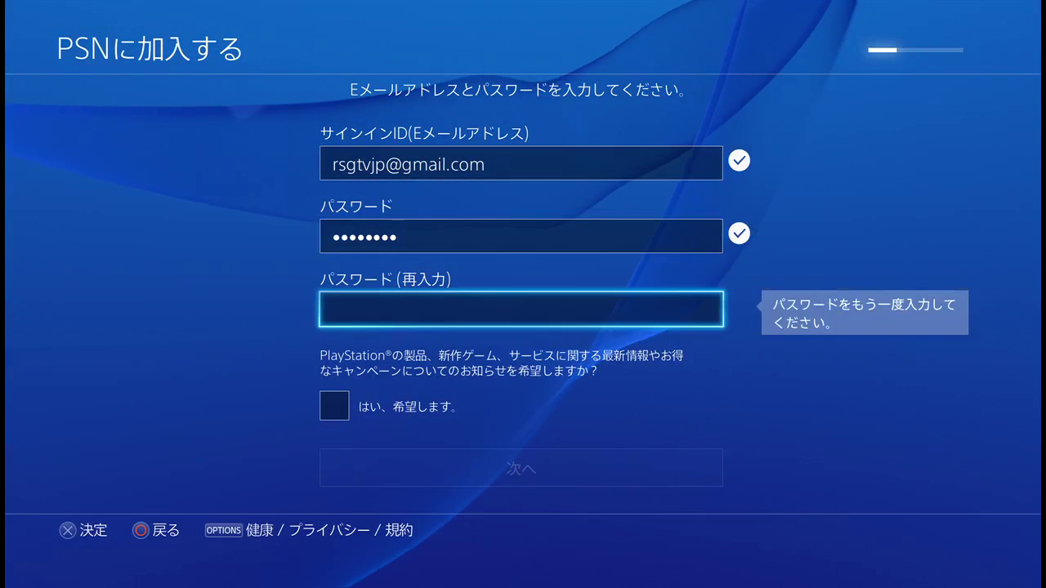
{"action": "key", "text": "Return"}
{"action": "key", "text": "Up"}
{"action": "key", "text": "Up"}
{"action": "key", "text": "Left"}
{"action": "key", "text": "Left"}
{"action": "key", "text": "Left"}
{"action": "key", "text": "Left"}
{"action": "type", "text": "1"}
{"action": "key", "text": "Down"}
{"action": "type", "text": "q"}
{"action": "key", "text": "Right"}
{"action": "type", "text": "w"}
{"action": "key", "text": "Right"}
{"action": "type", "text": "e"}
{"action": "key", "text": "Right"}
{"action": "type", "text": "r"}
{"action": "key", "text": "Right"}
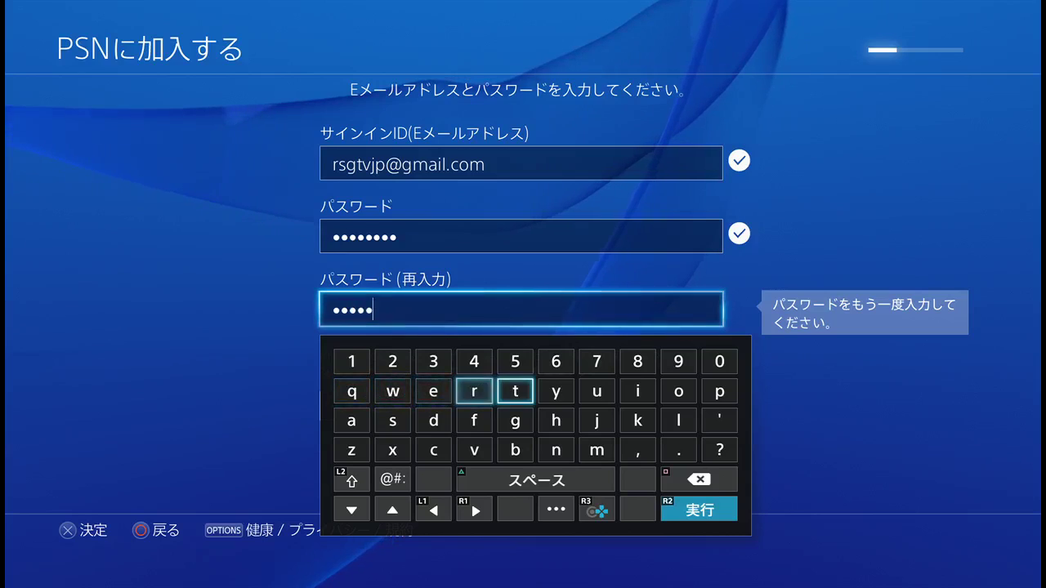
{"action": "type", "text": "t"}
{"action": "key", "text": "Right"}
{"action": "type", "text": "y"}
{"action": "key", "text": "Right"}
{"action": "type", "text": "u"}
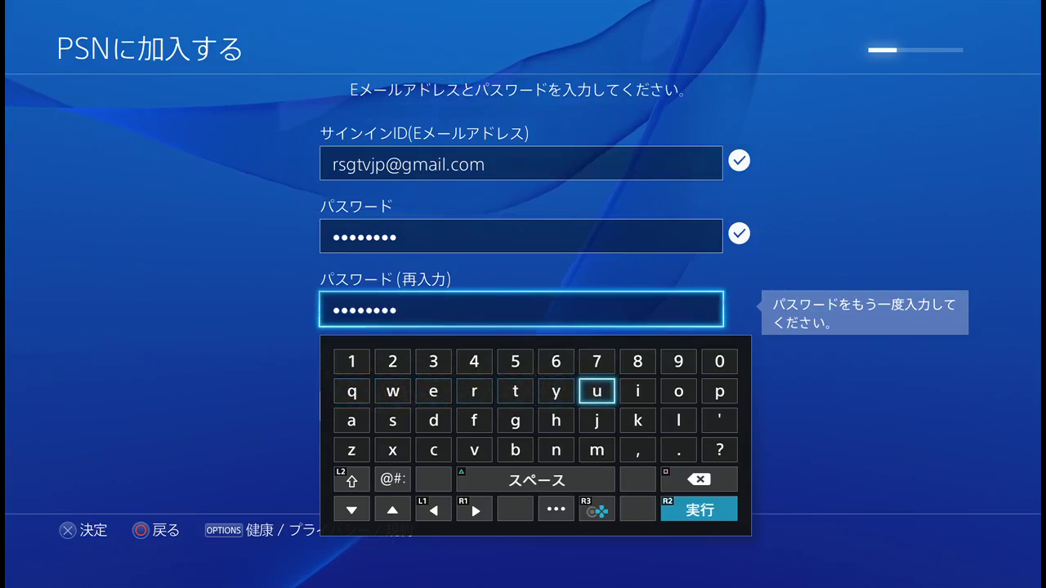
{"action": "key", "text": "Return"}
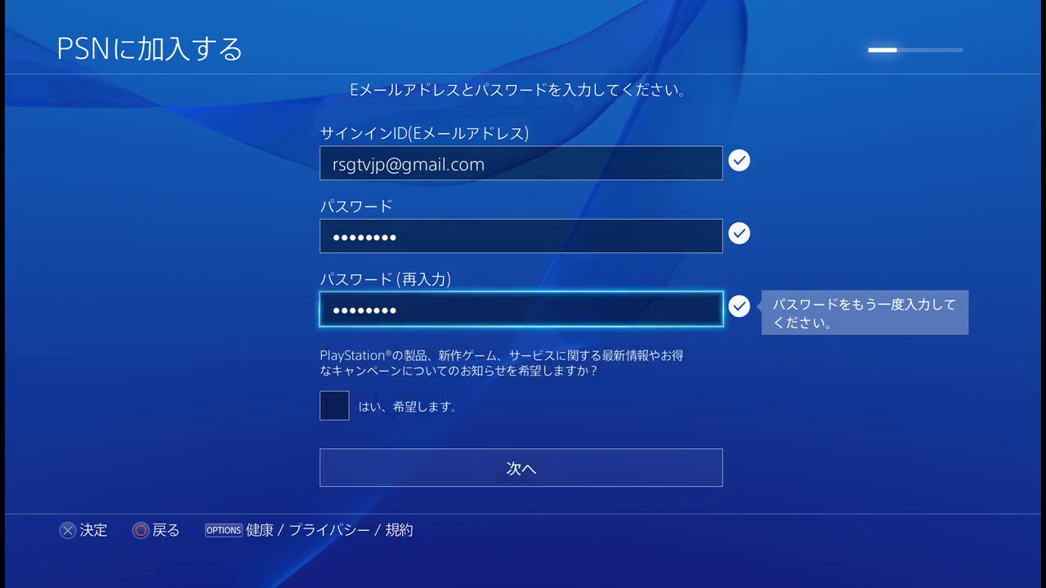
{"action": "key", "text": "Down"}
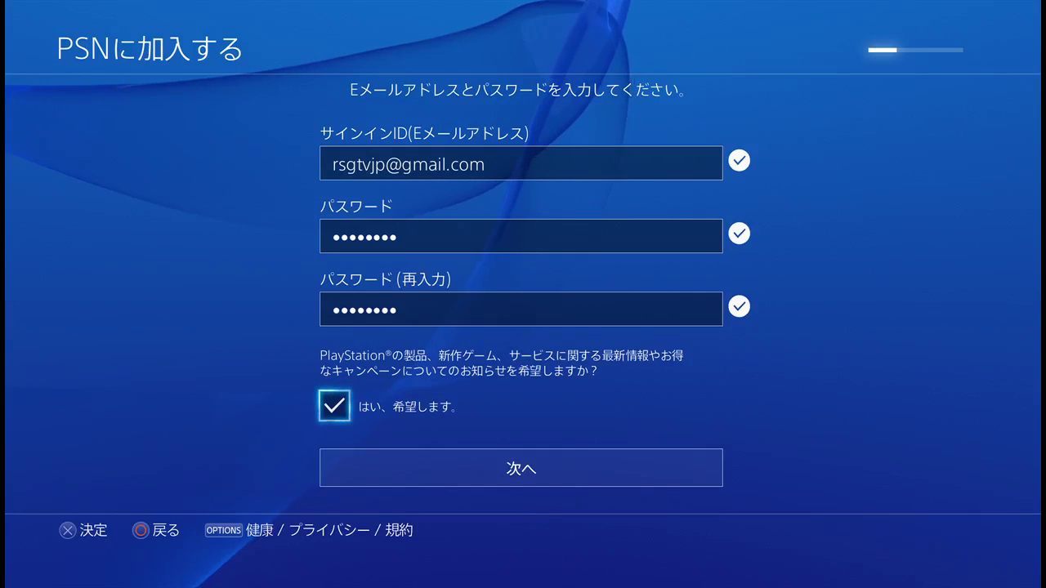
{"action": "key", "text": "Down"}
Step: Browse the avatar categories, keep すべて, and pick the white robot-pair avatar
{"action": "key", "text": "Return"}
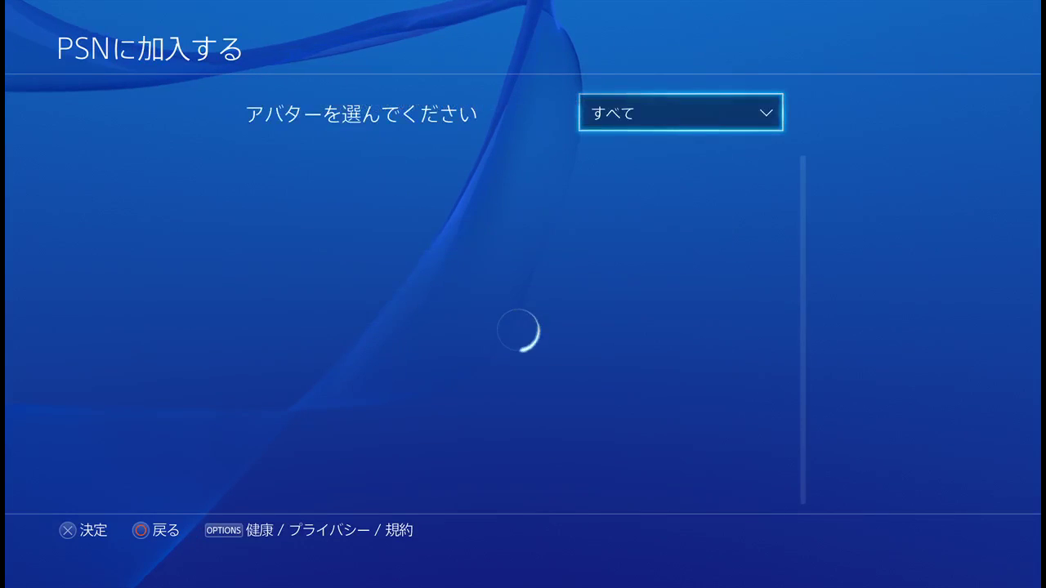
{"action": "key", "text": "Return"}
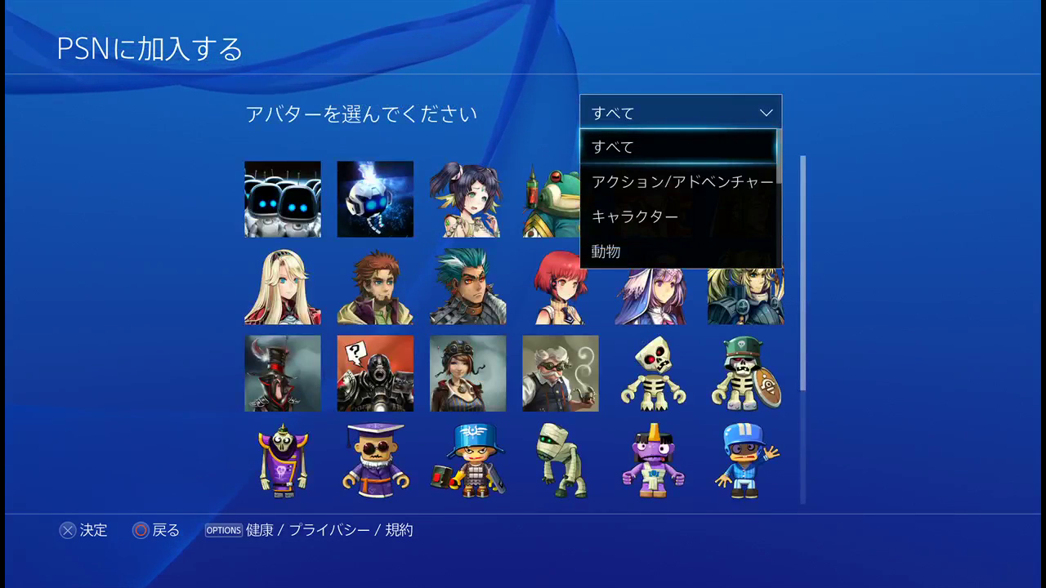
{"action": "key", "text": "Down"}
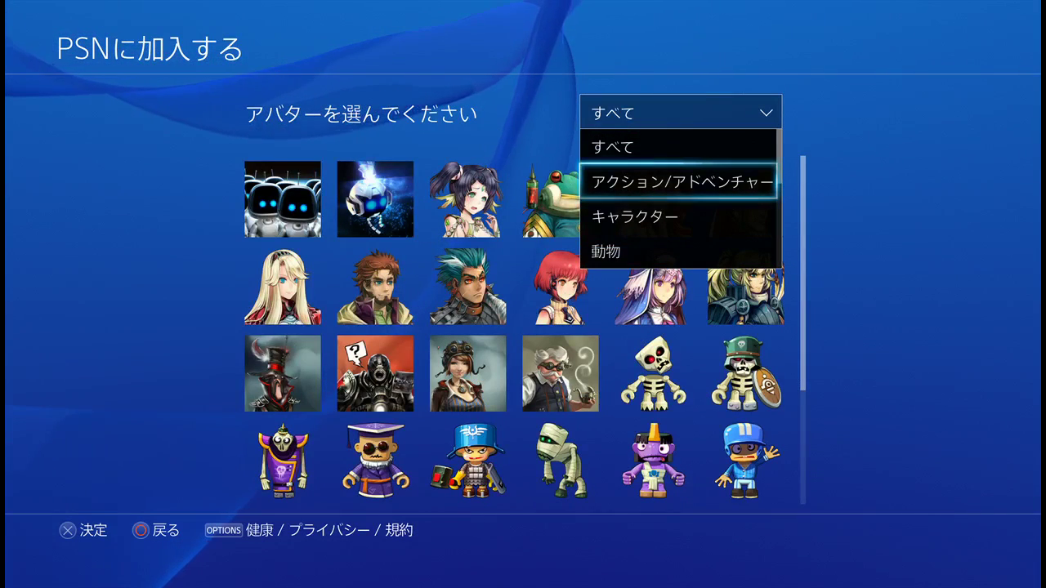
{"action": "key", "text": "Down"}
{"action": "key", "text": "Down"}
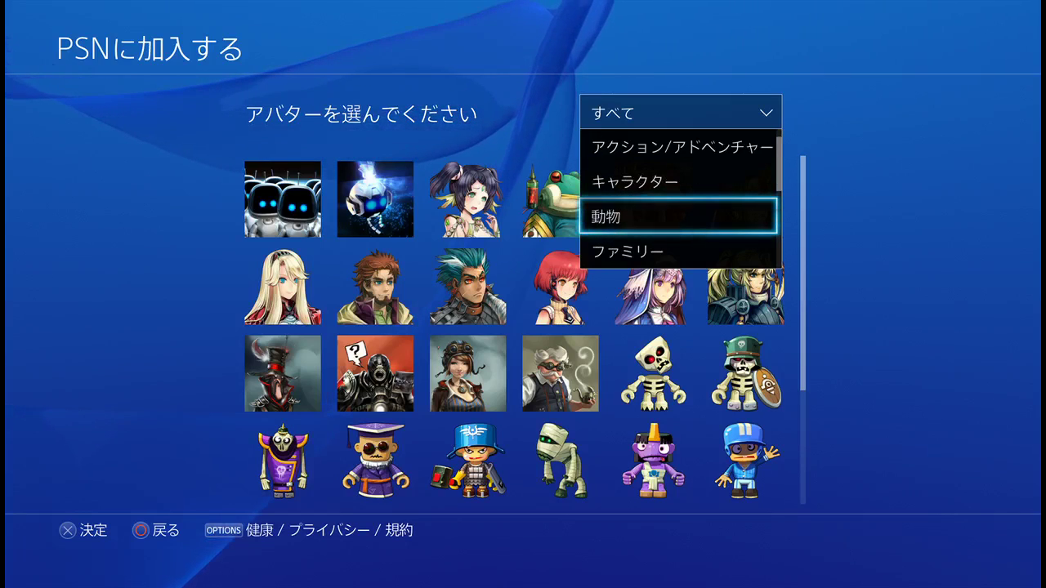
{"action": "key", "text": "Down"}
{"action": "key", "text": "Down"}
{"action": "key", "text": "Down"}
{"action": "key", "text": "Down"}
{"action": "key", "text": "Down"}
{"action": "key", "text": "Down"}
{"action": "key", "text": "Down"}
{"action": "key", "text": "Down"}
{"action": "key", "text": "Down"}
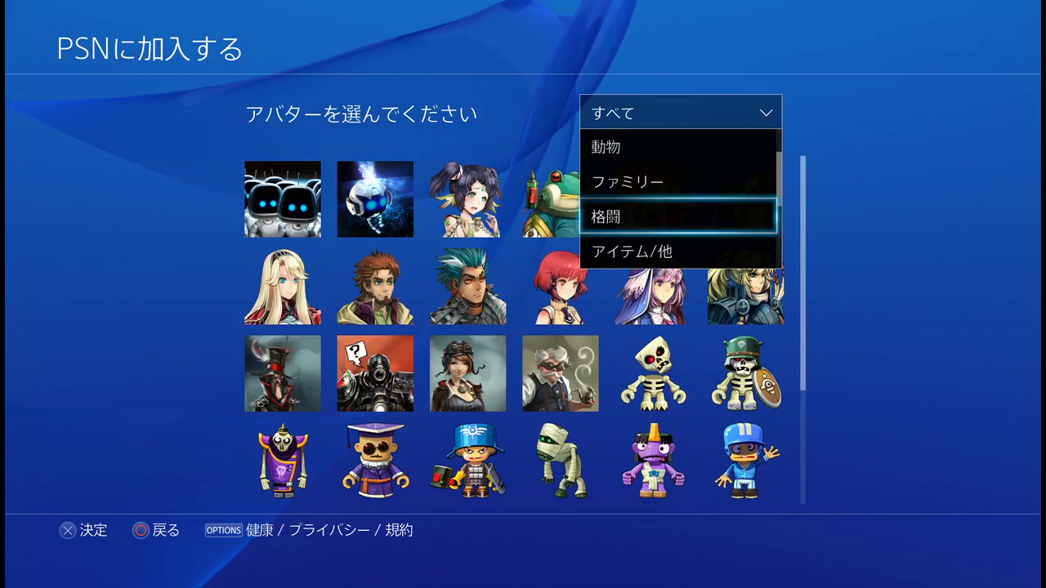
{"action": "key", "text": "Up"}
{"action": "key", "text": "Up"}
{"action": "key", "text": "Up"}
{"action": "key", "text": "Up"}
{"action": "key", "text": "Up"}
{"action": "key", "text": "Up"}
{"action": "key", "text": "Up"}
{"action": "key", "text": "Up"}
{"action": "key", "text": "Up"}
{"action": "key", "text": "Up"}
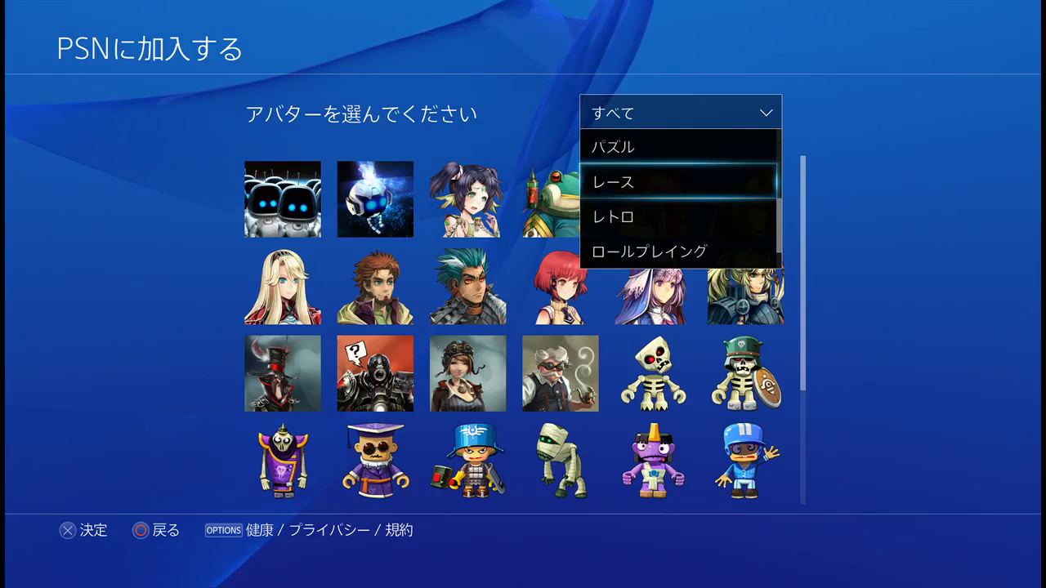
{"action": "key", "text": "Up"}
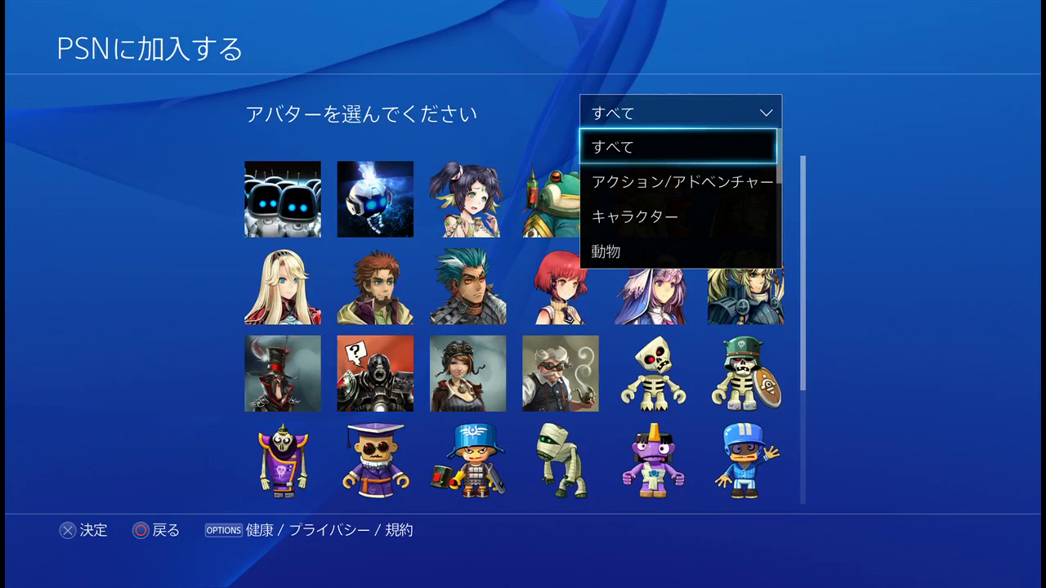
{"action": "key", "text": "Return"}
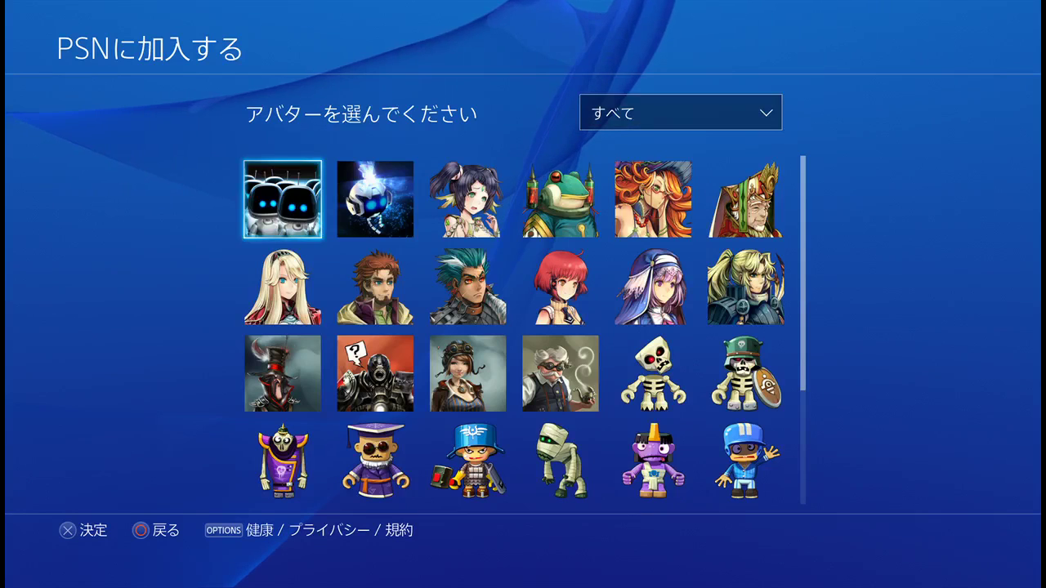
{"action": "key", "text": "Down"}
{"action": "key", "text": "Down"}
{"action": "key", "text": "Down"}
{"action": "key", "text": "Down"}
{"action": "key", "text": "Down"}
{"action": "key", "text": "Down"}
{"action": "key", "text": "Down"}
{"action": "key", "text": "Down"}
{"action": "key", "text": "Down"}
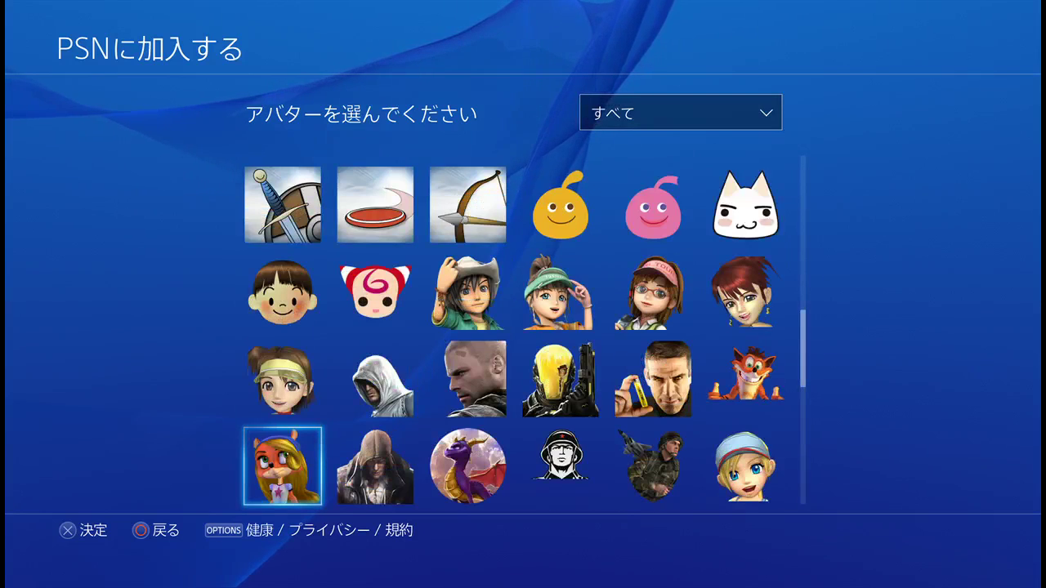
{"action": "key", "text": "Up"}
{"action": "key", "text": "Up"}
{"action": "key", "text": "Up"}
{"action": "key", "text": "Up"}
{"action": "key", "text": "Up"}
{"action": "key", "text": "Up"}
{"action": "key", "text": "Up"}
{"action": "key", "text": "Up"}
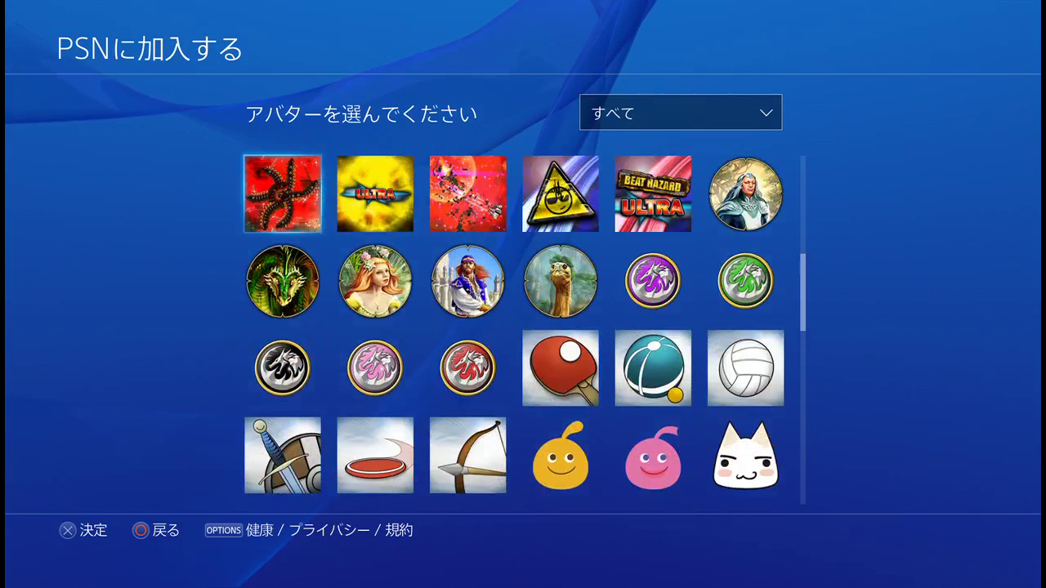
{"action": "key", "text": "Up"}
{"action": "key", "text": "Up"}
{"action": "key", "text": "Up"}
{"action": "key", "text": "Up"}
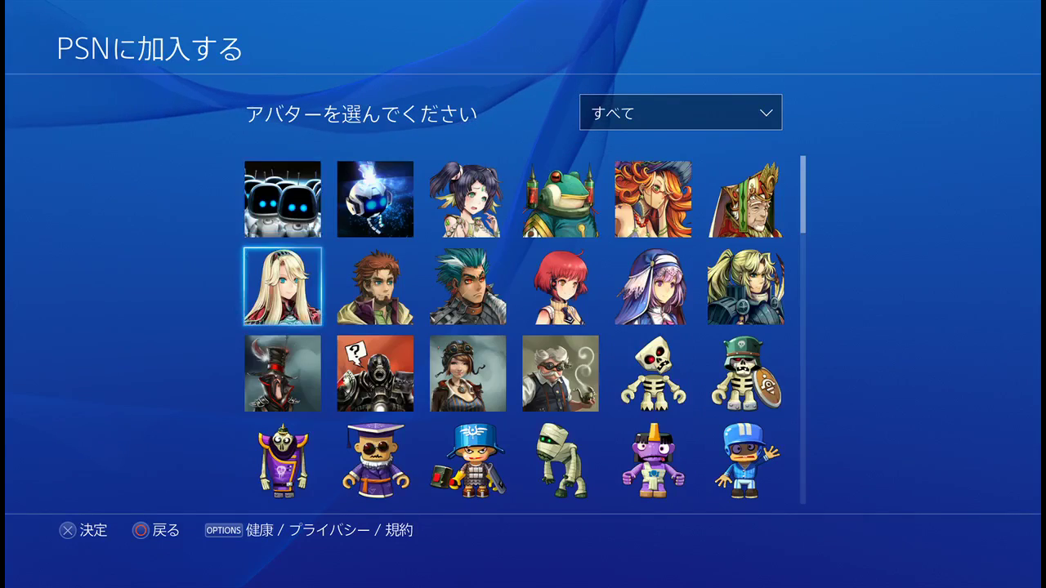
{"action": "key", "text": "Return"}
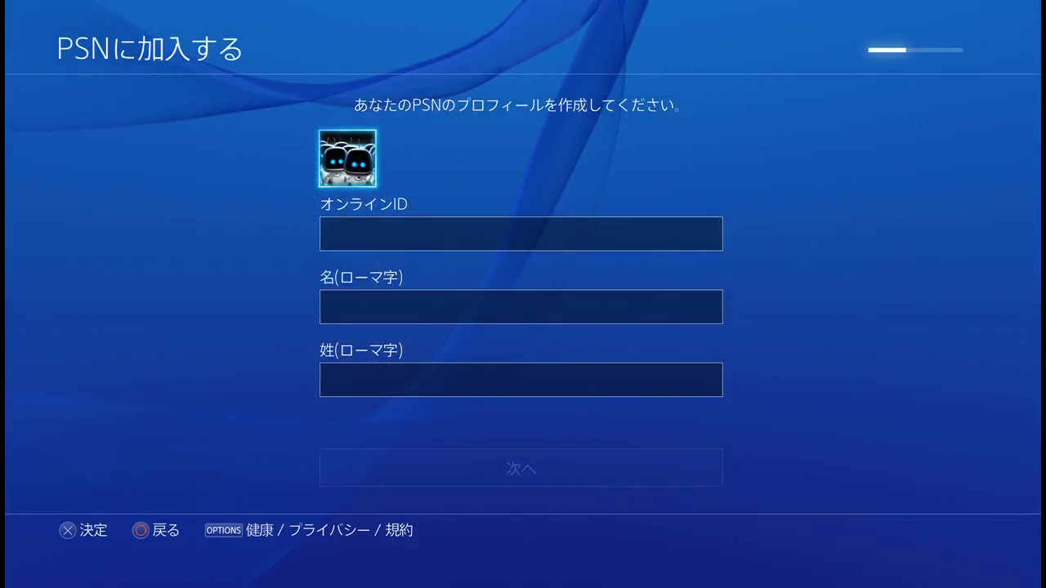
Step: Start entering the Online ID, then back out of the on-screen keyboard
{"action": "key", "text": "Down"}
{"action": "key", "text": "Return"}
{"action": "key", "text": "Left"}
{"action": "key", "text": "Left"}
{"action": "key", "text": "Left"}
{"action": "key", "text": "Left"}
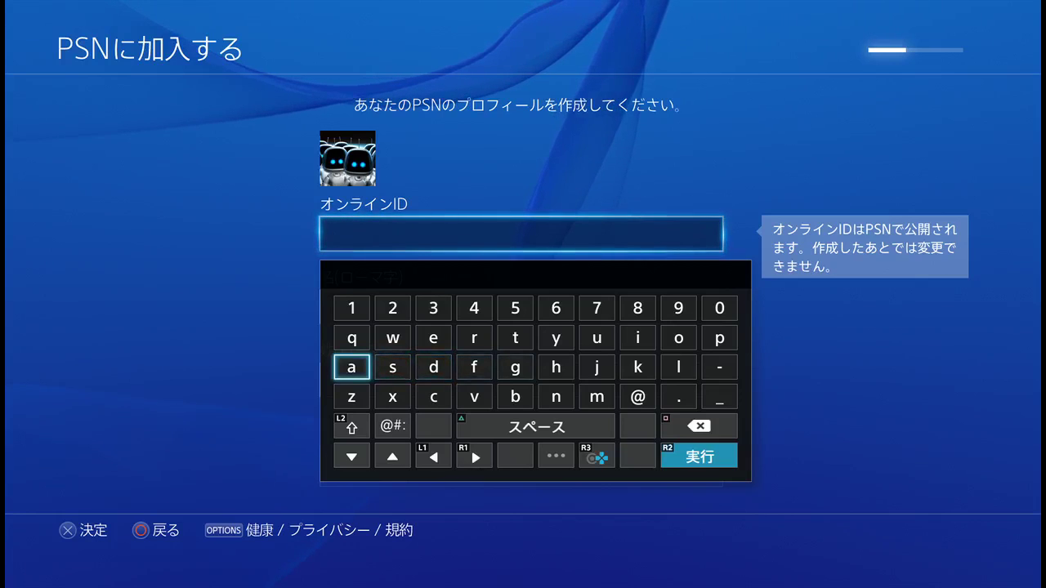
{"action": "key", "text": "Right"}
{"action": "key", "text": "Right"}
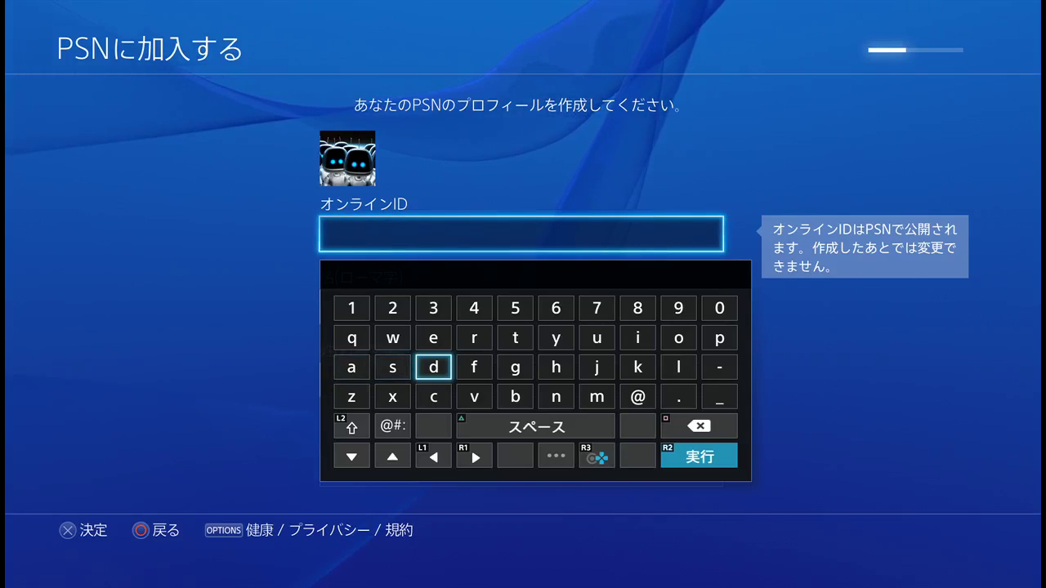
{"action": "key", "text": "Escape"}
Step: Type RSGTV in capitals as the Online ID and submit it, which is reported as taken
{"action": "key", "text": "Return"}
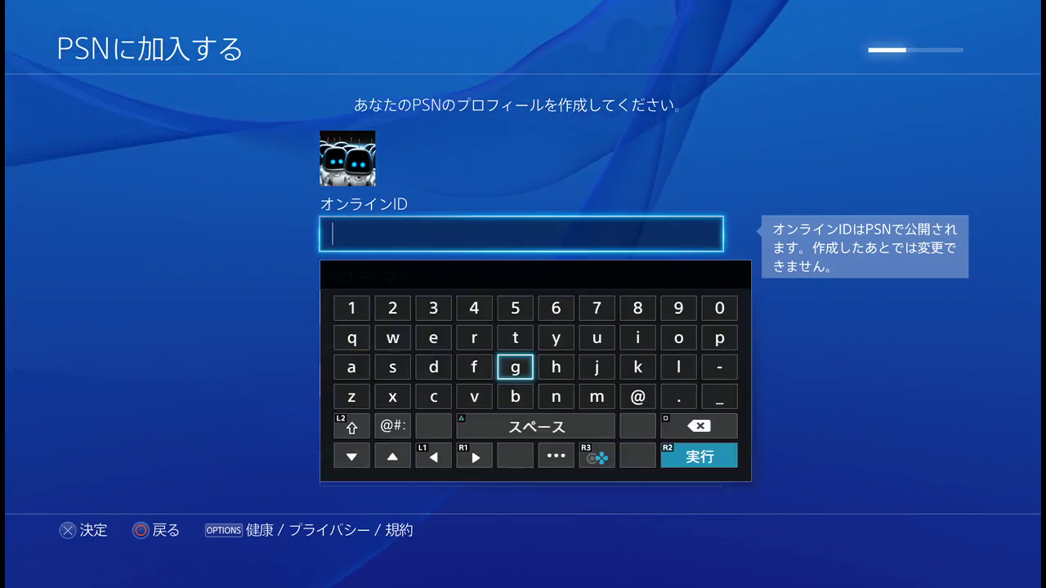
{"action": "key", "text": "shift"}
{"action": "key", "text": "Up"}
{"action": "key", "text": "Left"}
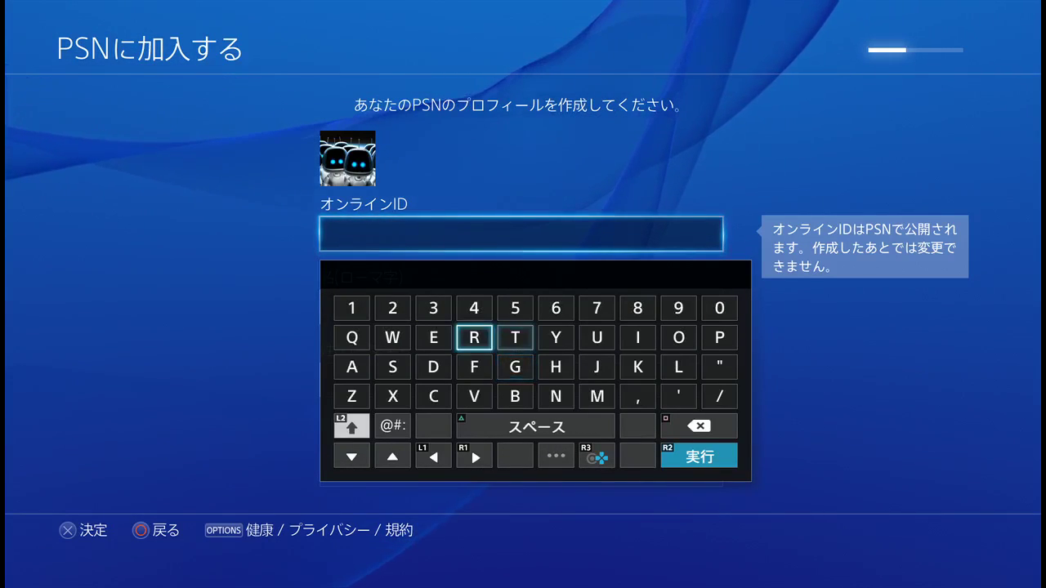
{"action": "key", "text": "Return"}
{"action": "key", "text": "Down"}
{"action": "key", "text": "Left"}
{"action": "key", "text": "Left"}
{"action": "key", "text": "Return"}
{"action": "key", "text": "Right"}
{"action": "key", "text": "Right"}
{"action": "key", "text": "Right"}
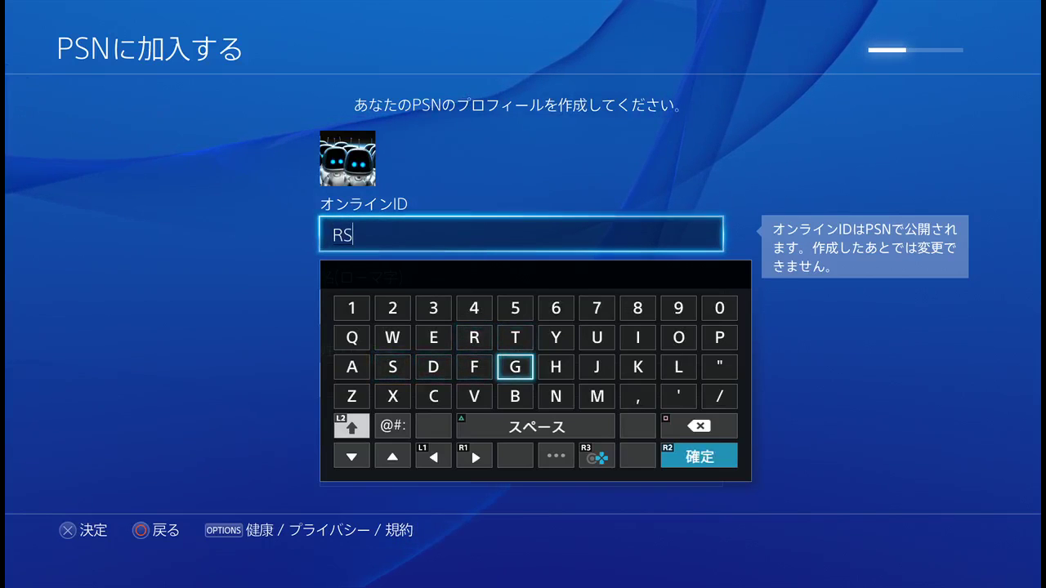
{"action": "key", "text": "Up"}
{"action": "key", "text": "Return"}
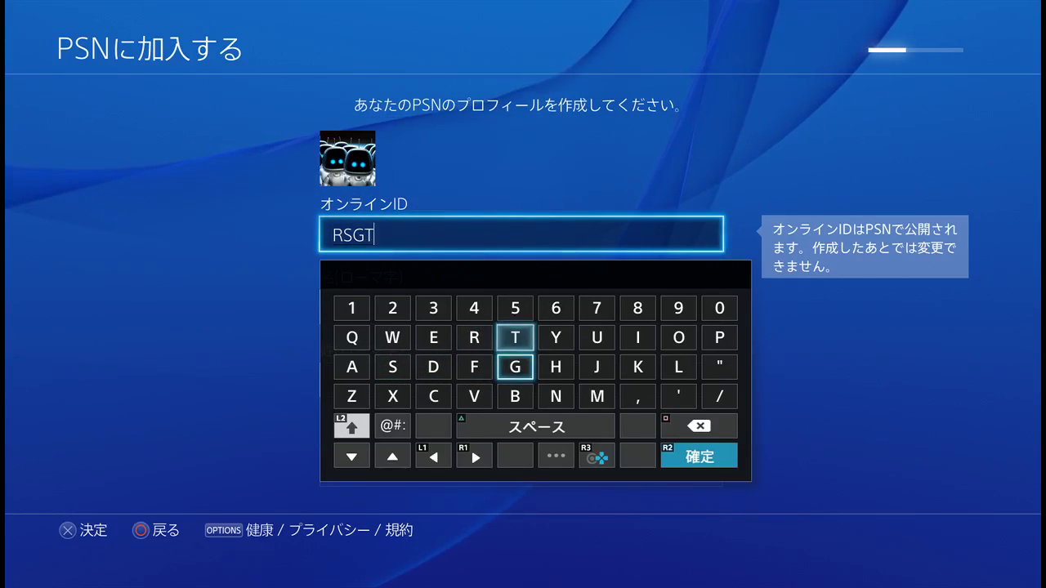
{"action": "key", "text": "Down"}
{"action": "key", "text": "Down"}
{"action": "key", "text": "Left"}
{"action": "key", "text": "Return"}
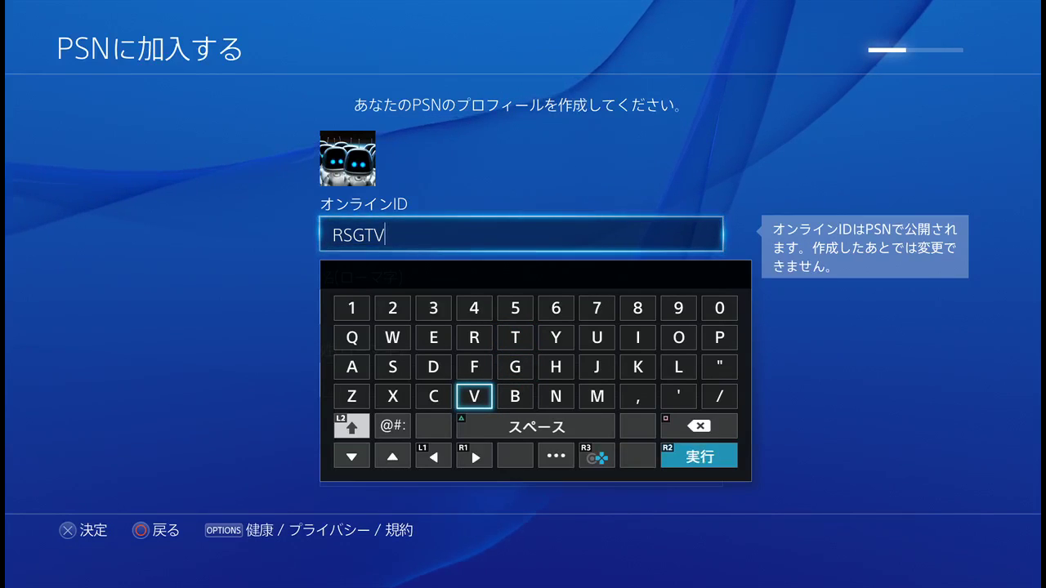
{"action": "key", "text": "Return"}
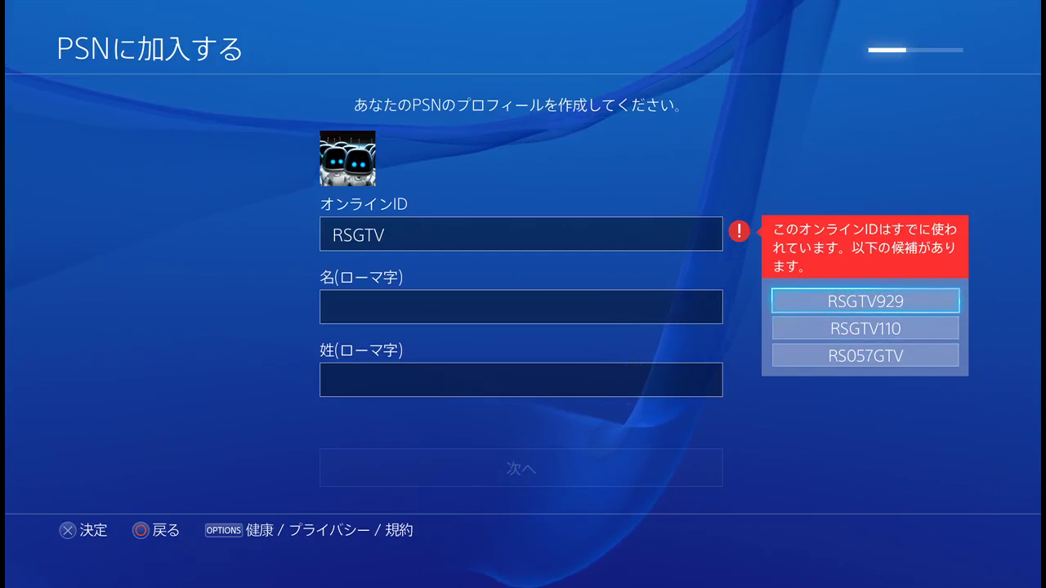
{"action": "key", "text": "Escape"}
{"action": "key", "text": "Escape"}
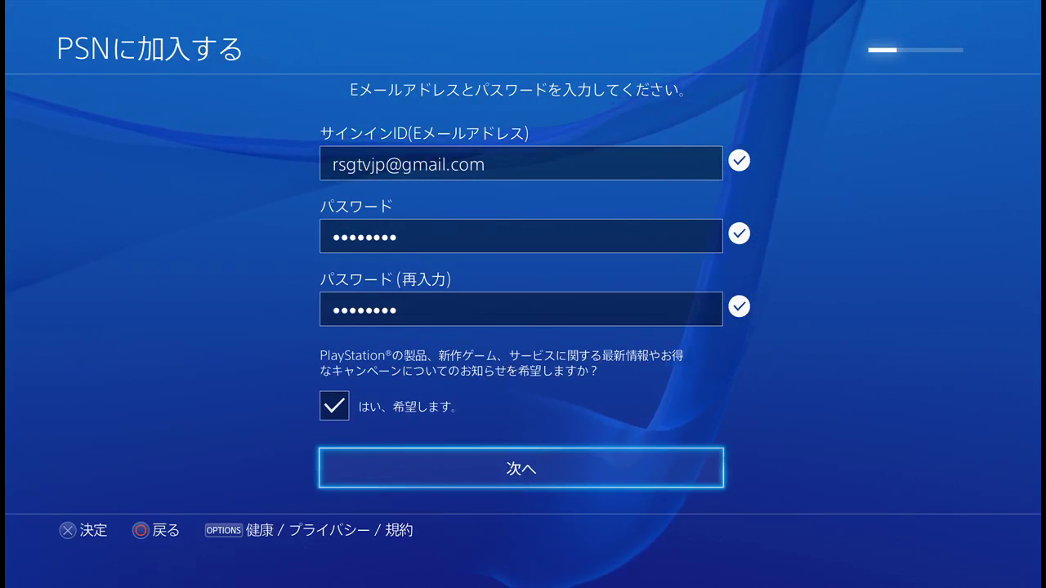
Step: Resume editing the Online ID and delete mistyped letters back to RSGTV
{"action": "key", "text": "Return"}
{"action": "key", "text": "Return"}
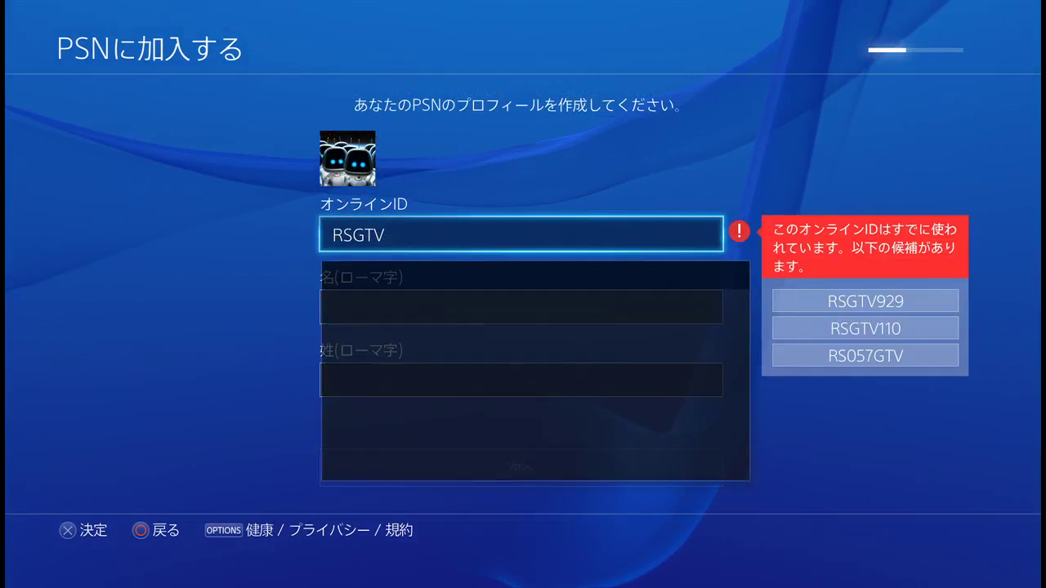
{"action": "key", "text": "Right"}
{"action": "key", "text": "Right"}
{"action": "key", "text": "Return"}
{"action": "key", "text": "Up"}
{"action": "key", "text": "Right"}
{"action": "key", "text": "Right"}
{"action": "key", "text": "Right"}
{"action": "key", "text": "Return"}
{"action": "key", "text": "BackSpace"}
{"action": "key", "text": "BackSpace"}
Step: Add capital J and P so the Online ID reads RSGTVJP, and submit it
{"action": "key", "text": "Left"}
{"action": "key", "text": "Left"}
{"action": "key", "text": "Left"}
{"action": "key", "text": "Down"}
{"action": "key", "text": "shift"}
{"action": "key", "text": "shift"}
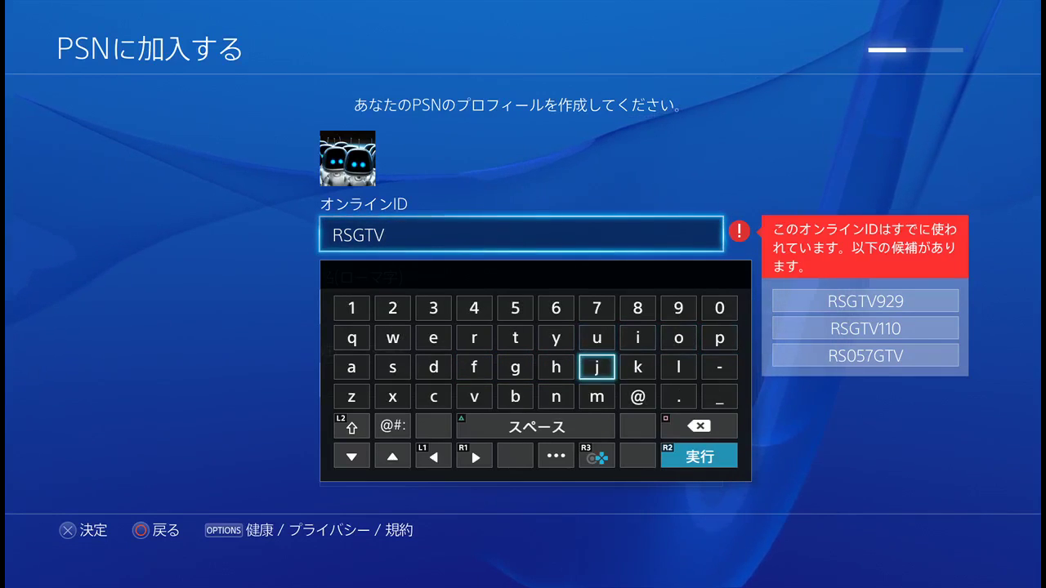
{"action": "key", "text": "shift"}
{"action": "key", "text": "Return"}
{"action": "key", "text": "Right"}
{"action": "key", "text": "Right"}
{"action": "key", "text": "Right"}
{"action": "key", "text": "Up"}
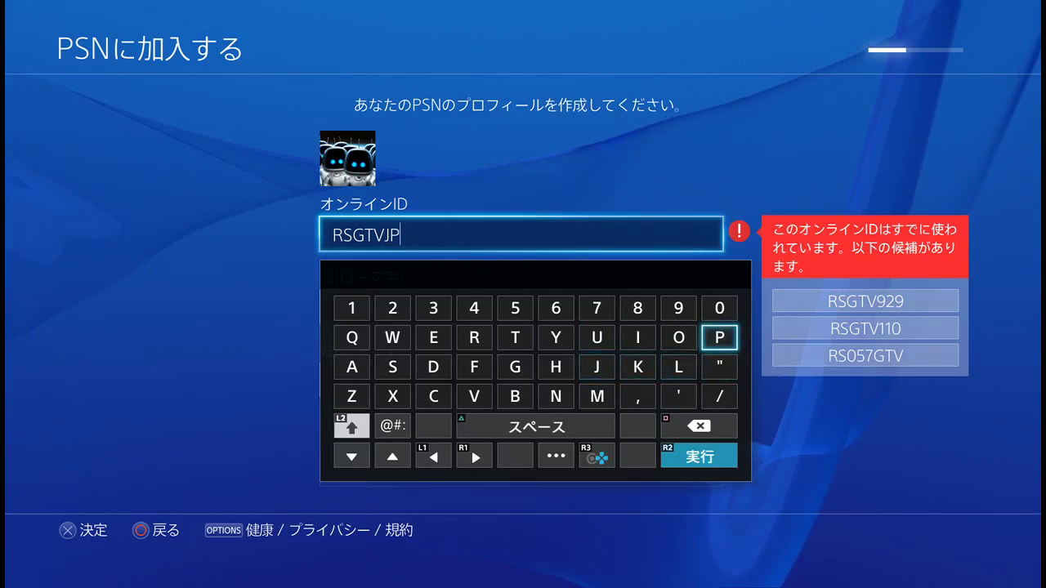
{"action": "key", "text": "Return"}
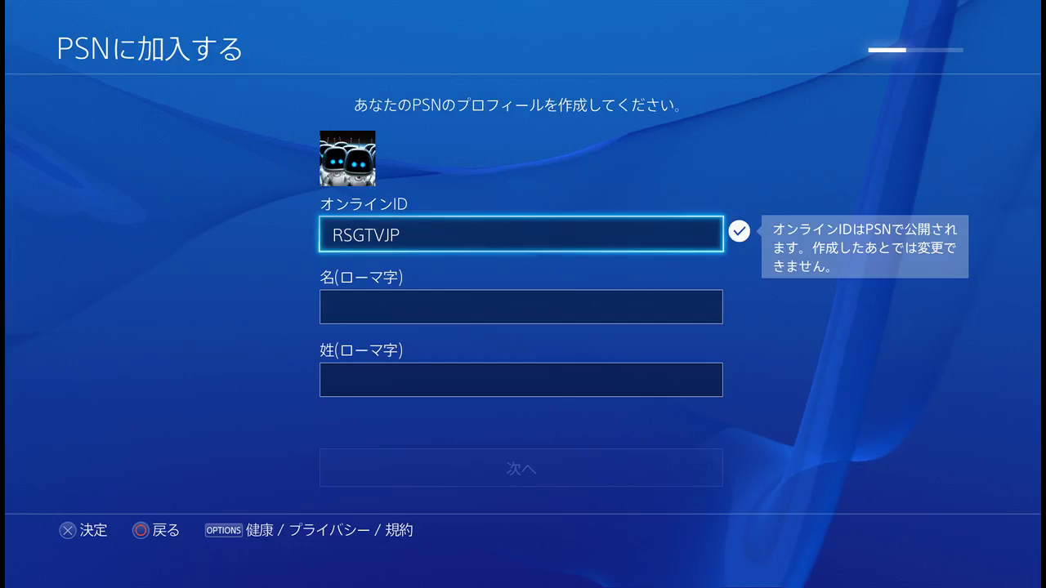
{"action": "key", "text": "Down"}
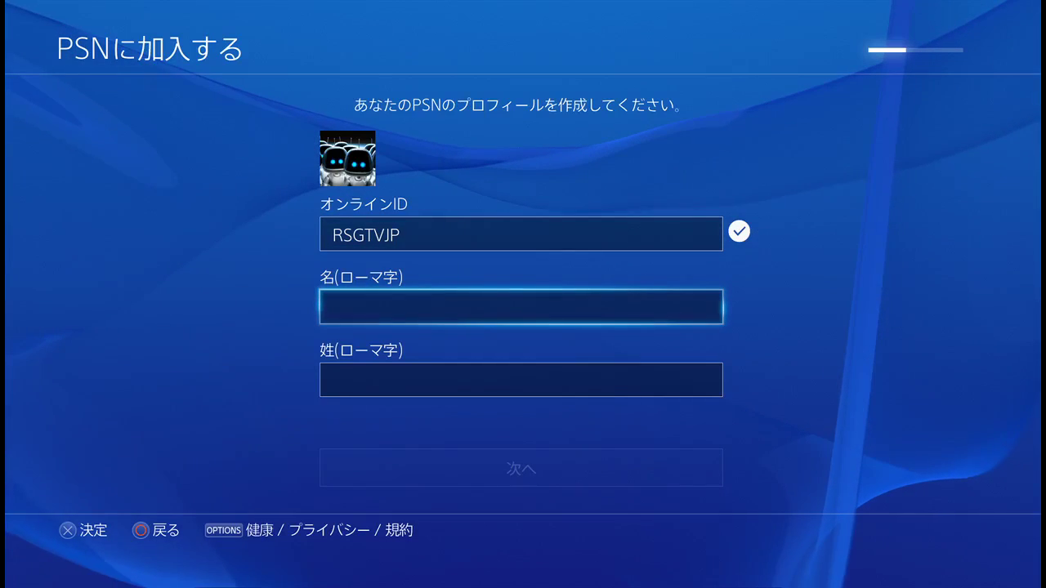
Step: Enter the romanised first name in the first-name field
{"action": "key", "text": "Return"}
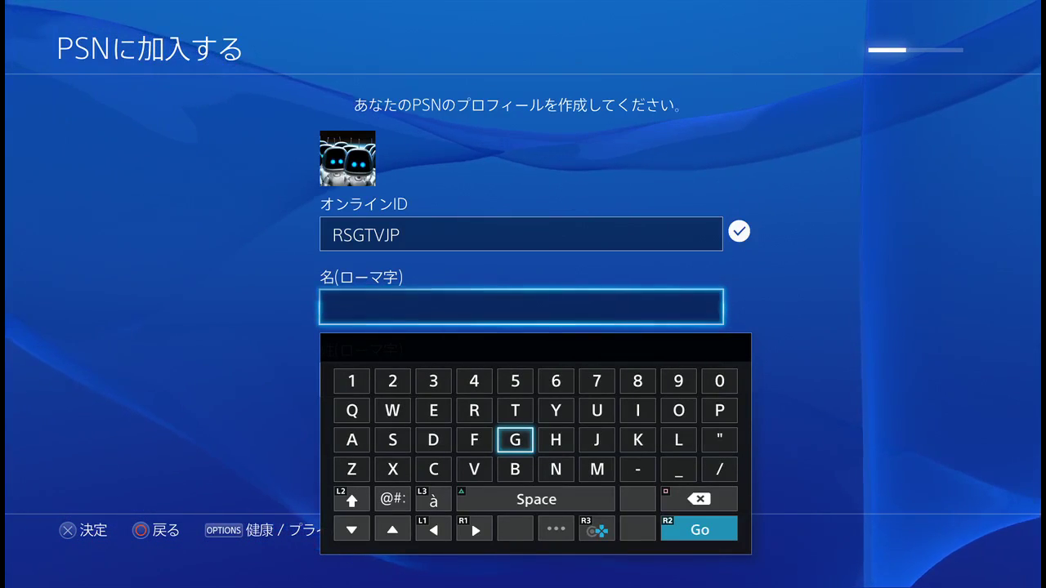
{"action": "key", "text": "Down"}
{"action": "key", "text": "Right"}
{"action": "key", "text": "Right"}
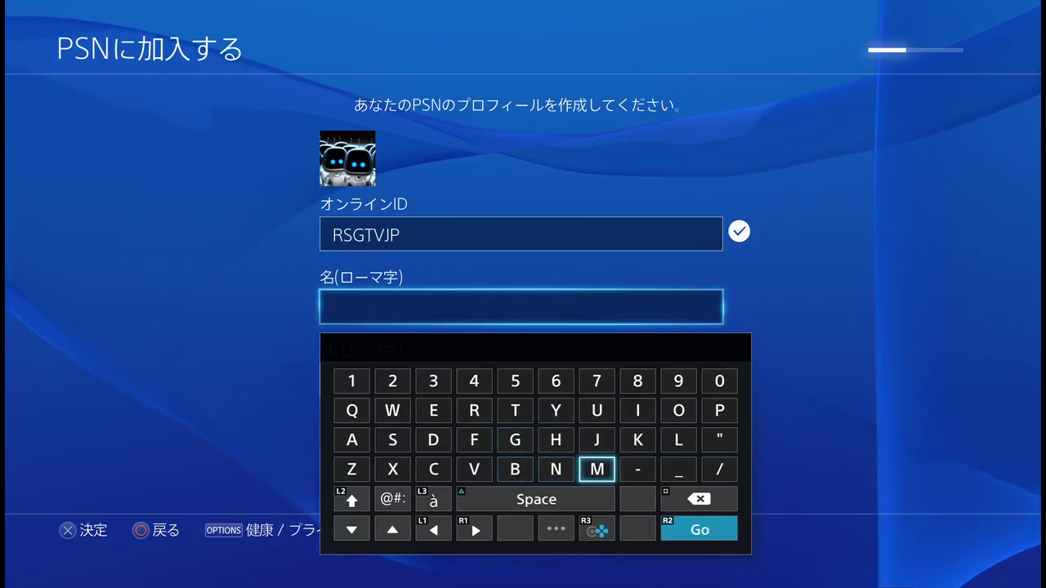
{"action": "type", "text": "M"}
{"action": "key", "text": "Return"}
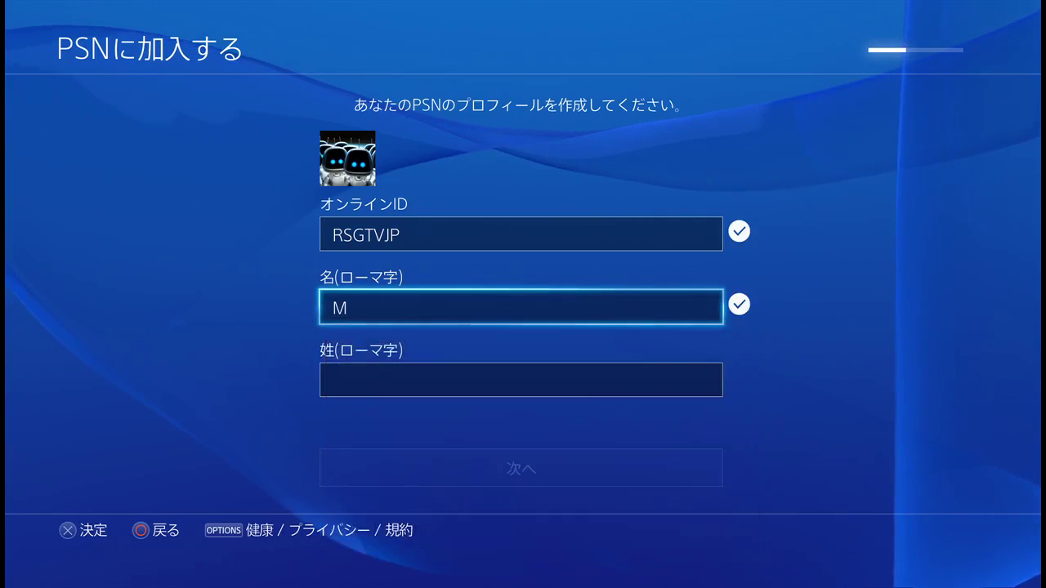
Step: Enter the romanised surname and continue to the name-sharing page
{"action": "key", "text": "Down"}
{"action": "key", "text": "Return"}
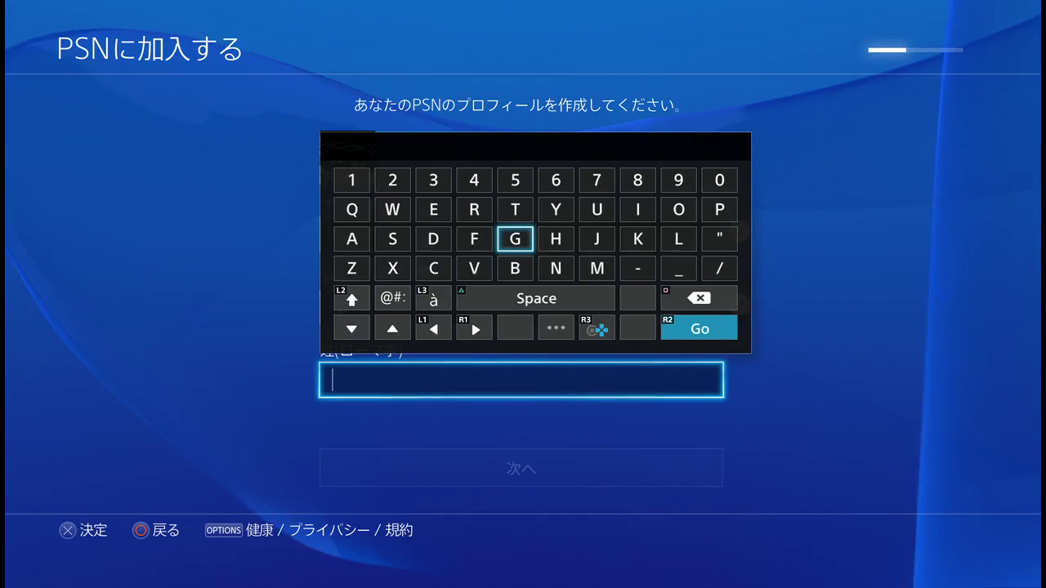
{"action": "key", "text": "Down"}
{"action": "key", "text": "Right"}
{"action": "key", "text": "Right"}
{"action": "type", "text": "M"}
{"action": "key", "text": "Return"}
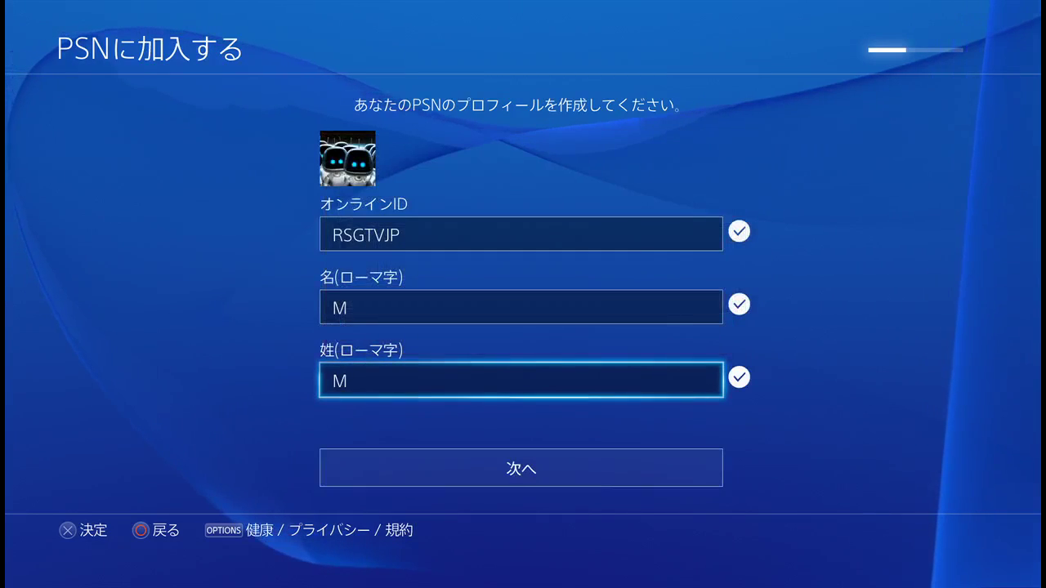
{"action": "key", "text": "Down"}
{"action": "key", "text": "Return"}
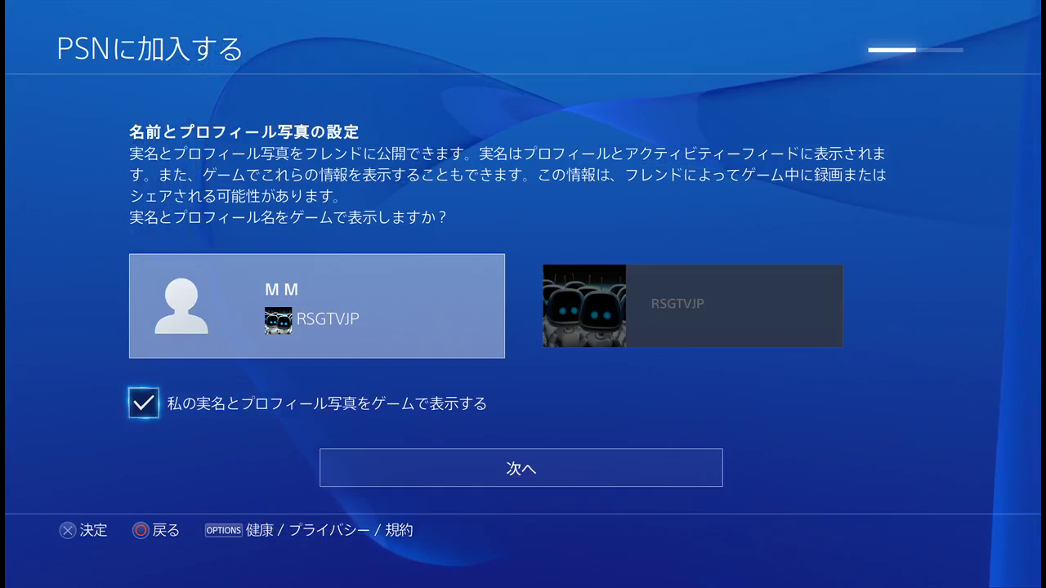
Step: Leave 私の実名とプロフィール写真をゲームで表示する ticked, then select 次へ
{"action": "key", "text": "Return"}
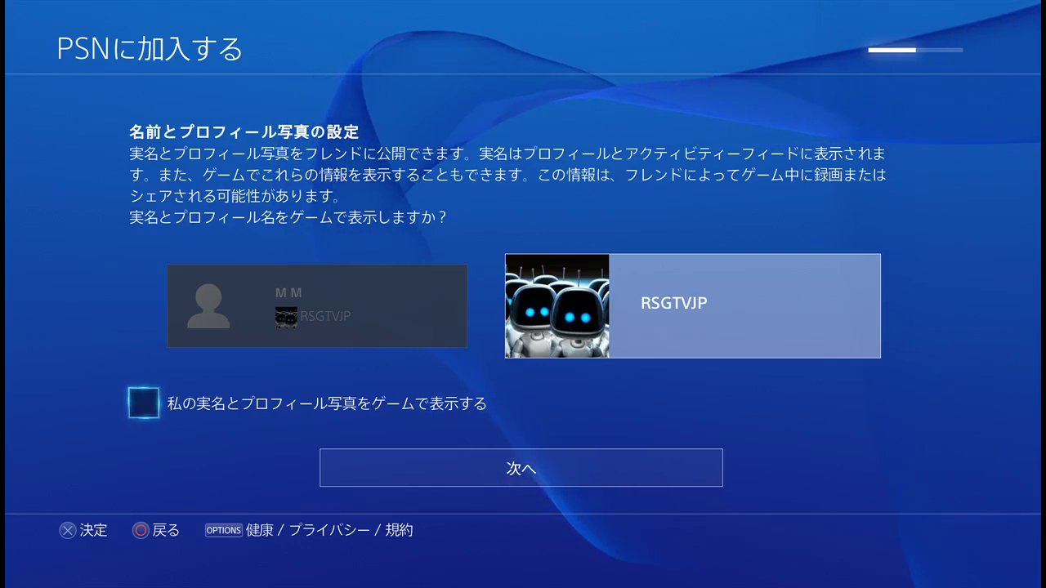
{"action": "key", "text": "Return"}
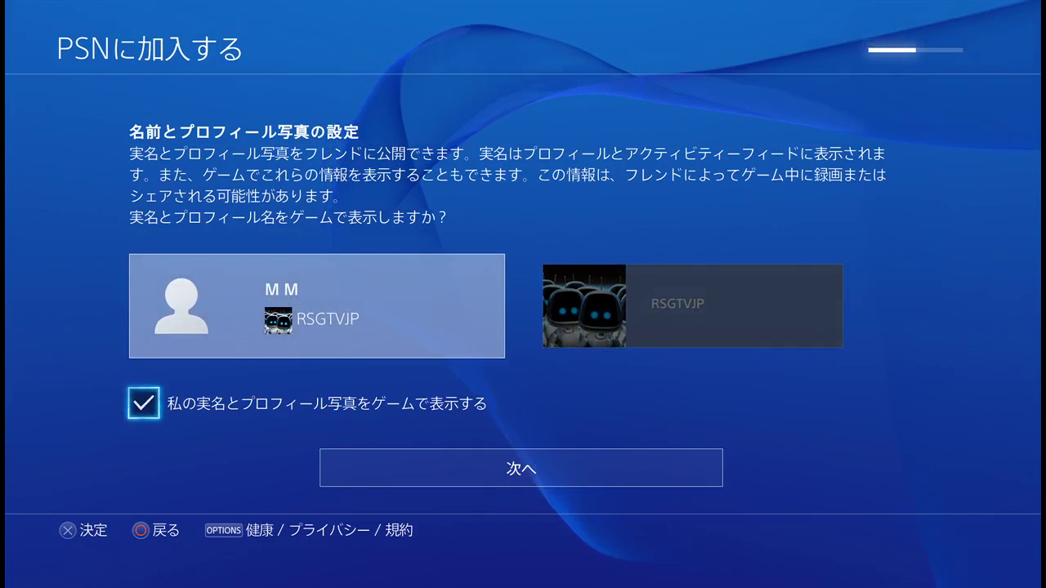
{"action": "key", "text": "Return"}
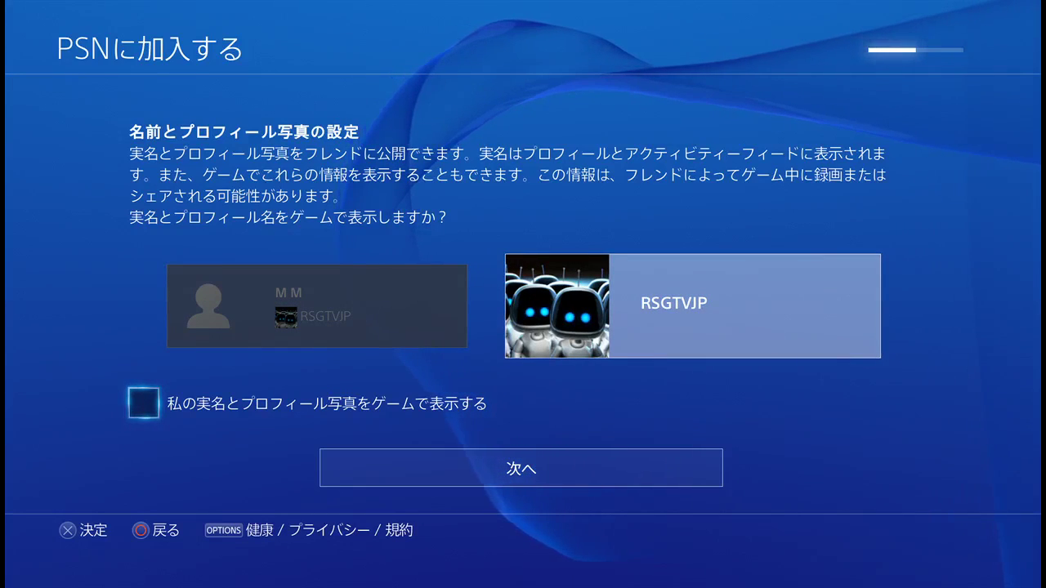
{"action": "key", "text": "Return"}
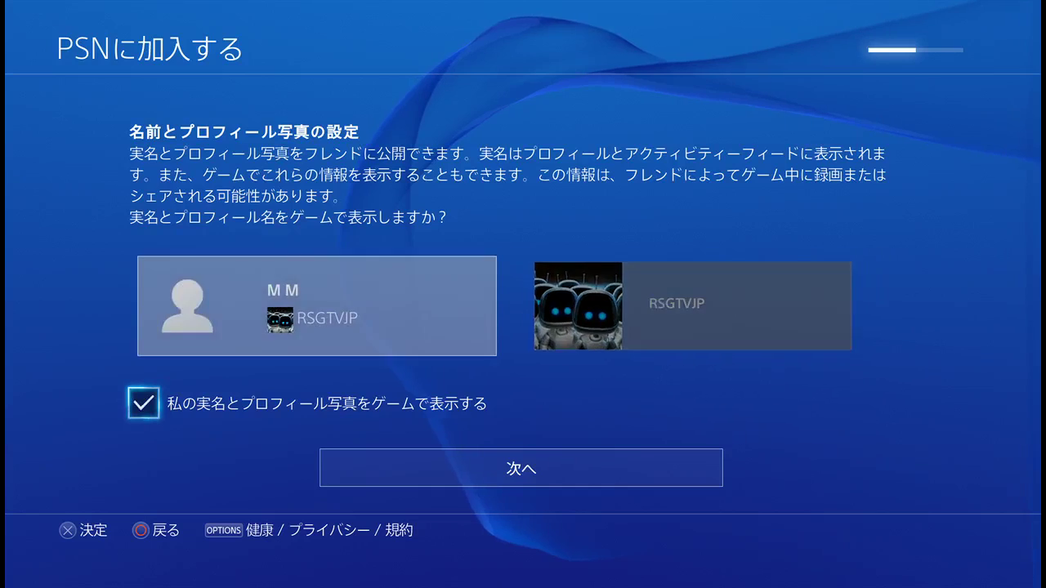
{"action": "key", "text": "Down"}
{"action": "key", "text": "Return"}
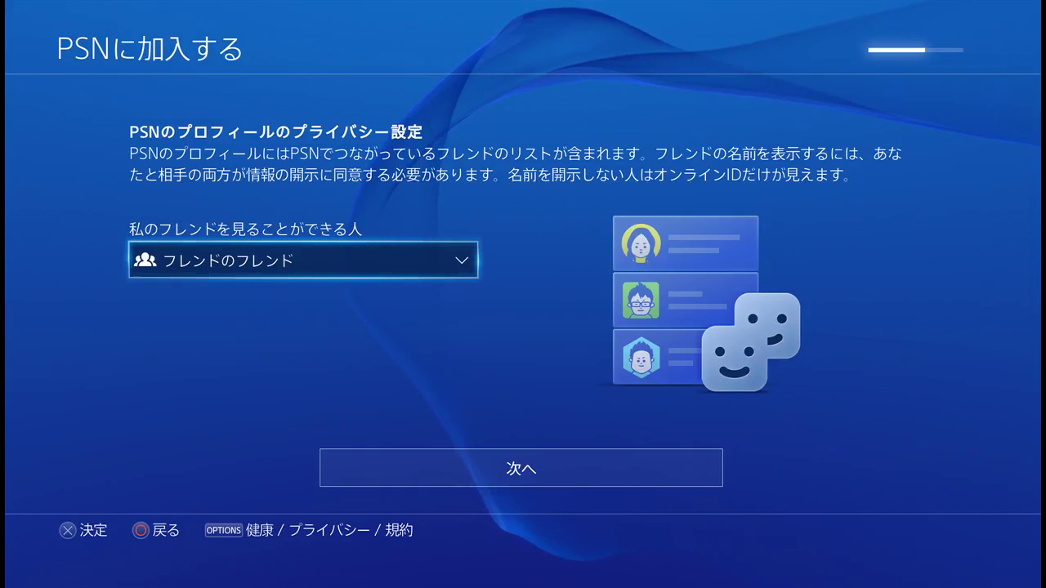
Step: Set 私のフレンドを見ることができる人 to 誰でも, then select 次へ
{"action": "key", "text": "Return"}
{"action": "key", "text": "Up"}
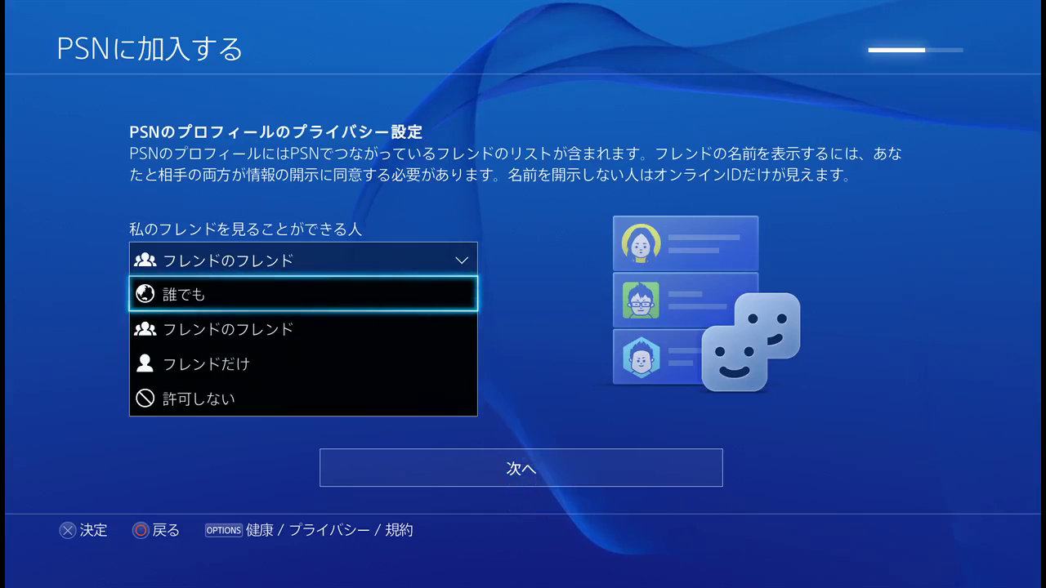
{"action": "key", "text": "Down"}
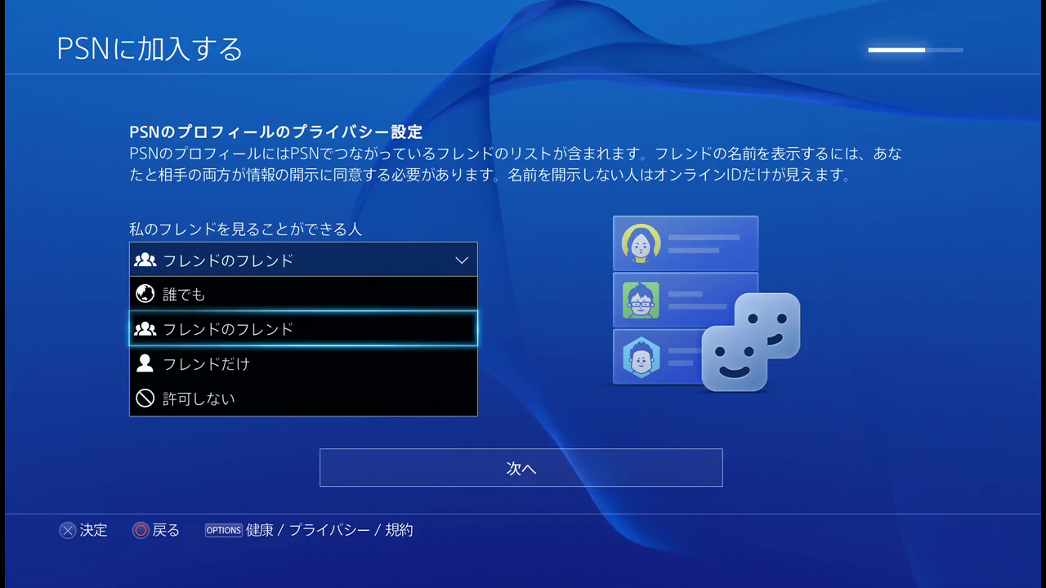
{"action": "key", "text": "Down"}
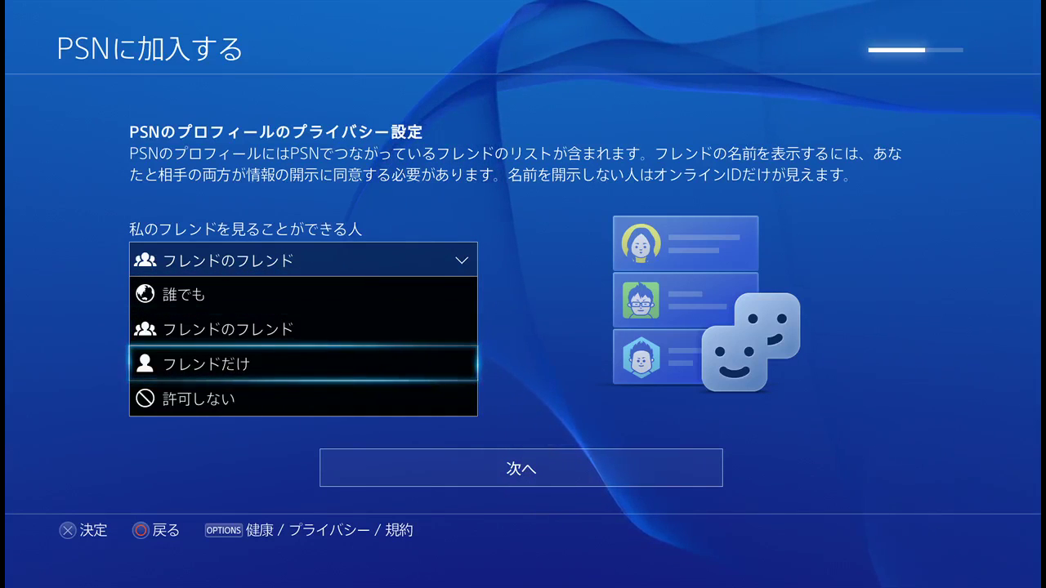
{"action": "key", "text": "Down"}
{"action": "key", "text": "Up"}
{"action": "key", "text": "Up"}
{"action": "key", "text": "Up"}
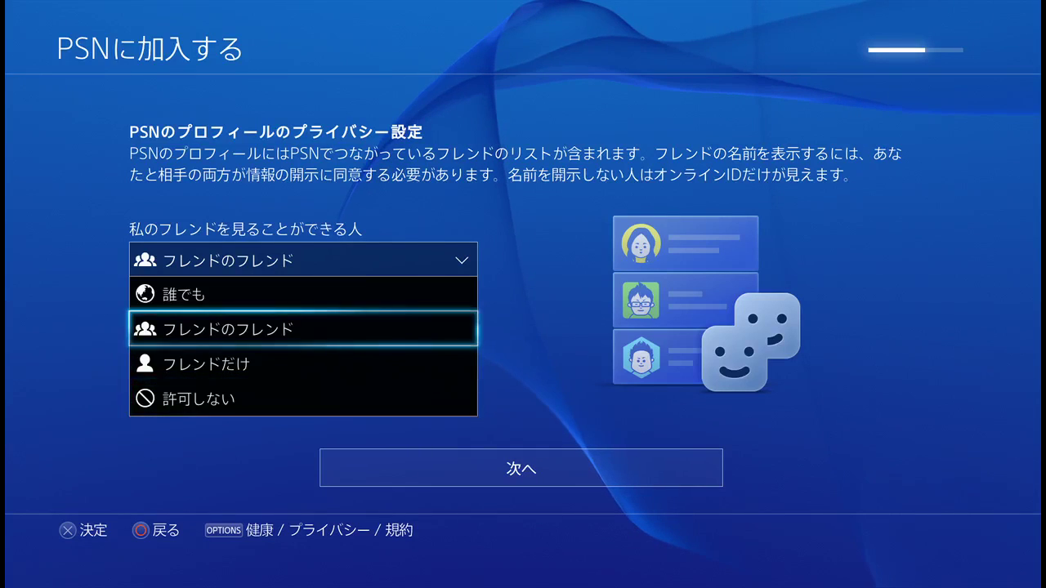
{"action": "key", "text": "Return"}
{"action": "key", "text": "Down"}
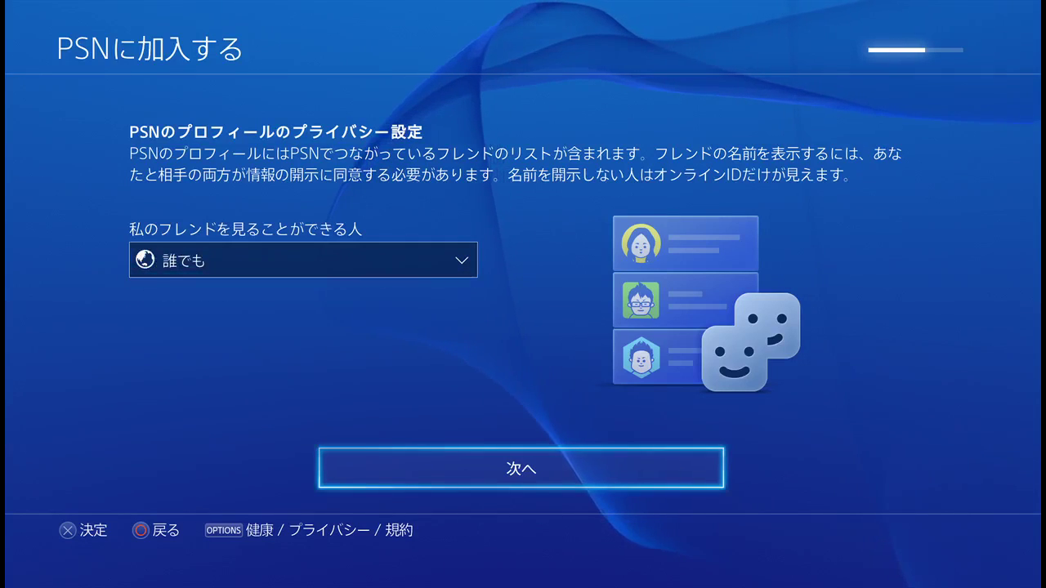
{"action": "key", "text": "Return"}
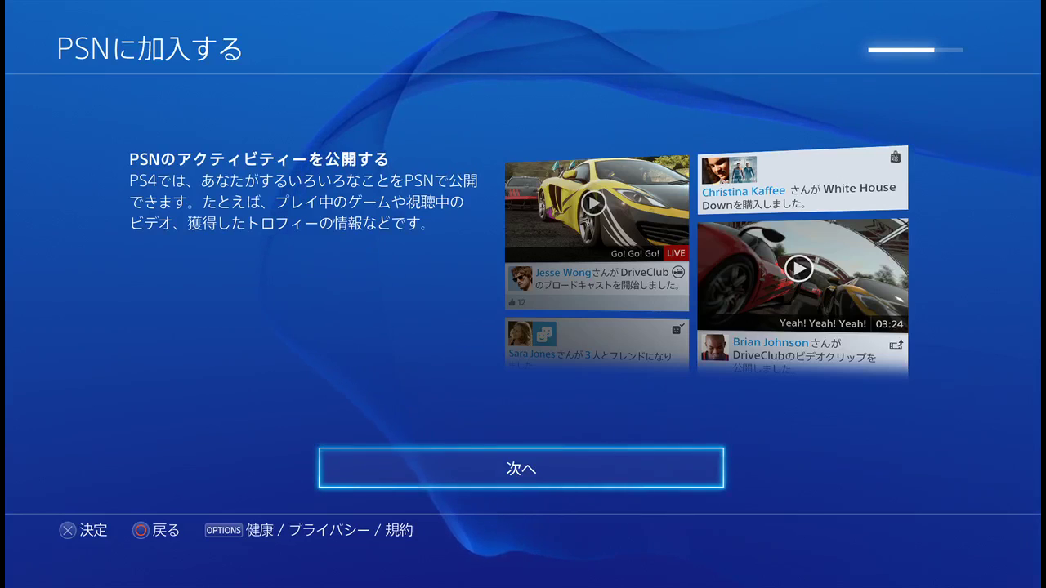
{"action": "key", "text": "Return"}
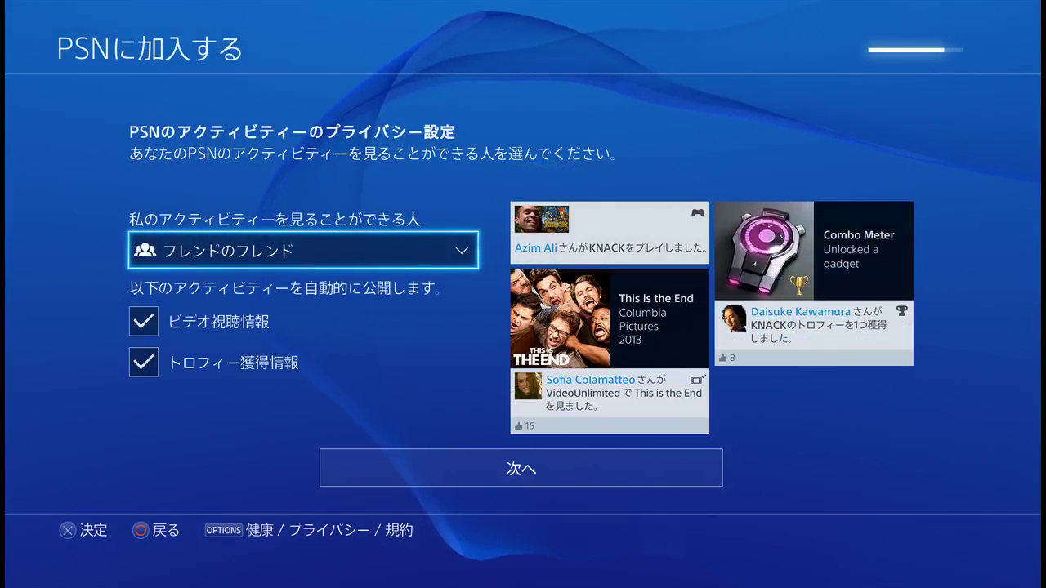
{"action": "key", "text": "Return"}
Step: Set 私のアクティビティーを見ることができる人 to 誰でも after briefly choosing 許可しない
{"action": "key", "text": "Up"}
{"action": "key", "text": "Down"}
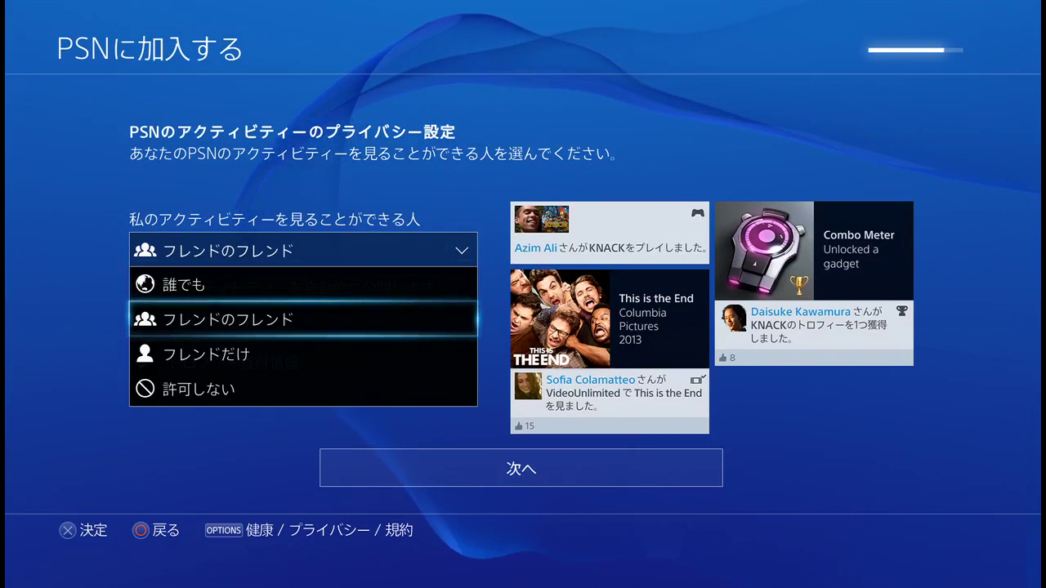
{"action": "key", "text": "Down"}
{"action": "key", "text": "Down"}
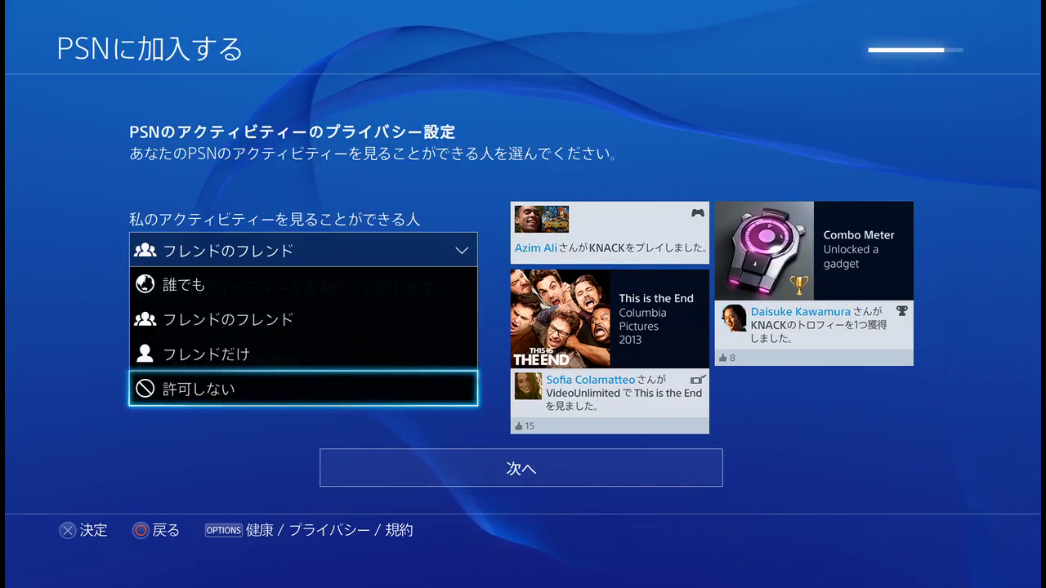
{"action": "key", "text": "Return"}
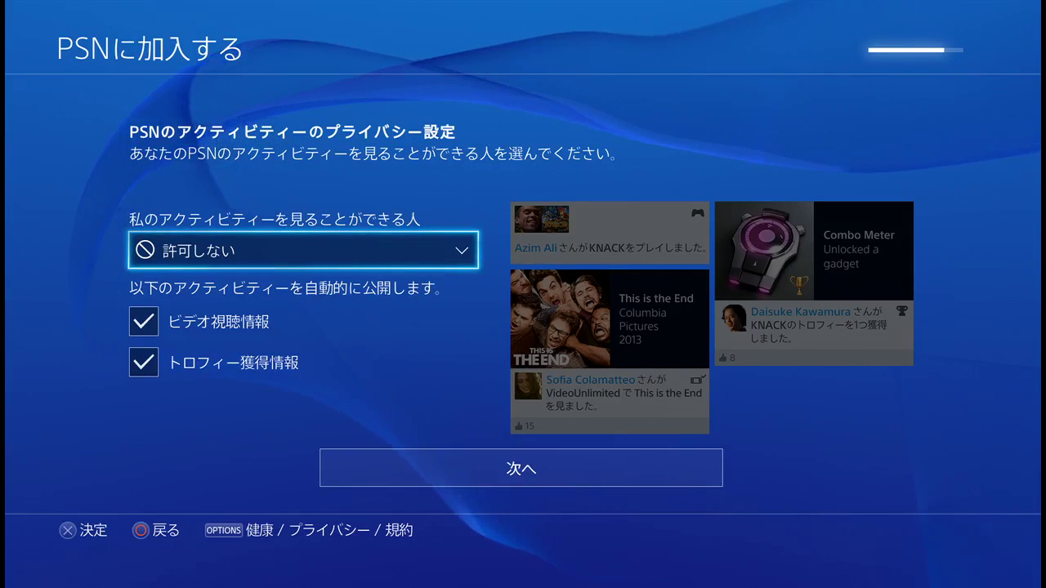
{"action": "key", "text": "Return"}
{"action": "key", "text": "Up"}
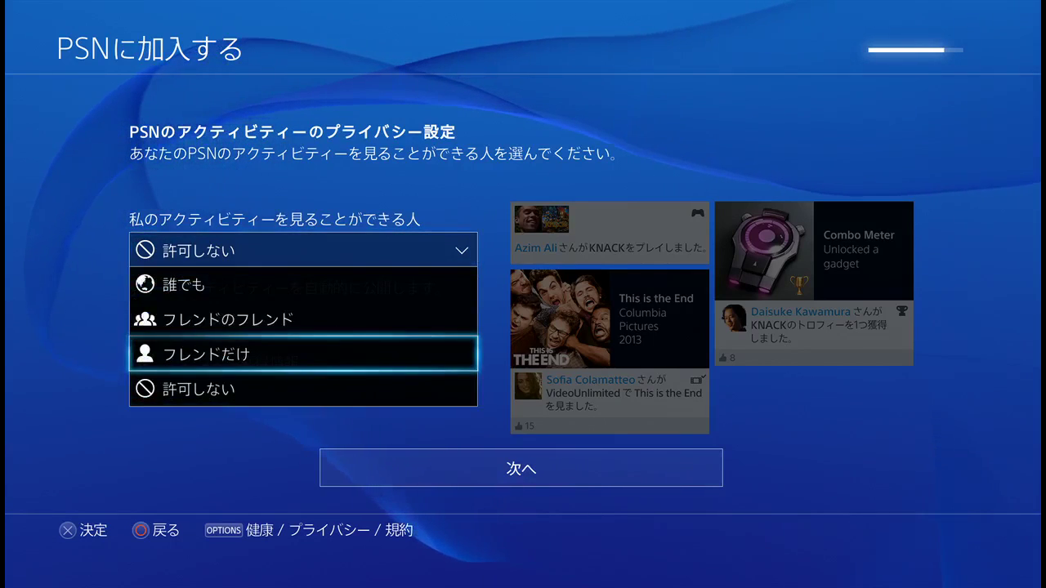
{"action": "key", "text": "Up"}
{"action": "key", "text": "Up"}
{"action": "key", "text": "Return"}
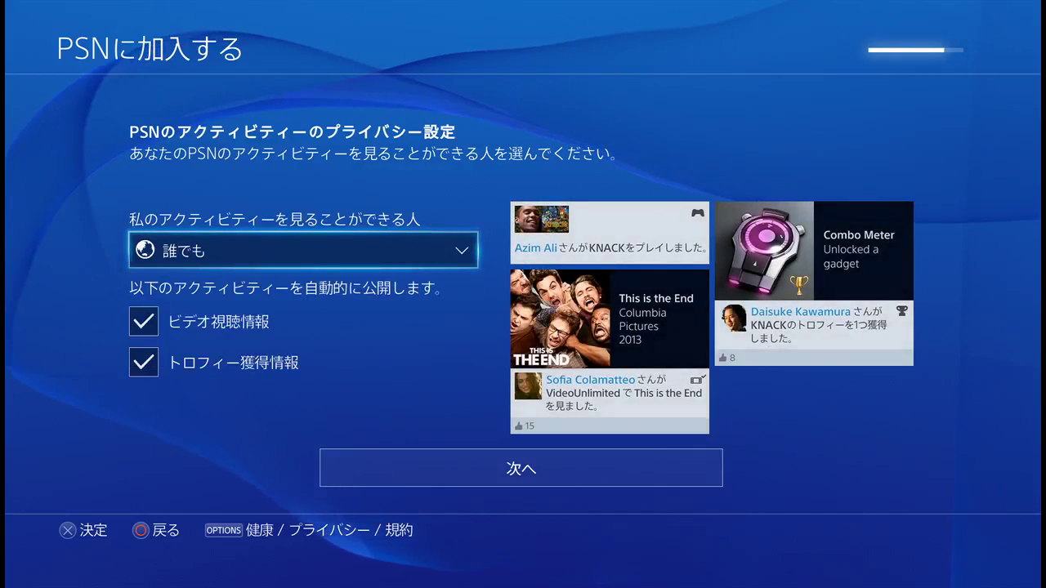
Step: Keep video viewing and trophy sharing ticked, then submit the privacy settings
{"action": "key", "text": "Down"}
{"action": "key", "text": "Down"}
{"action": "key", "text": "Up"}
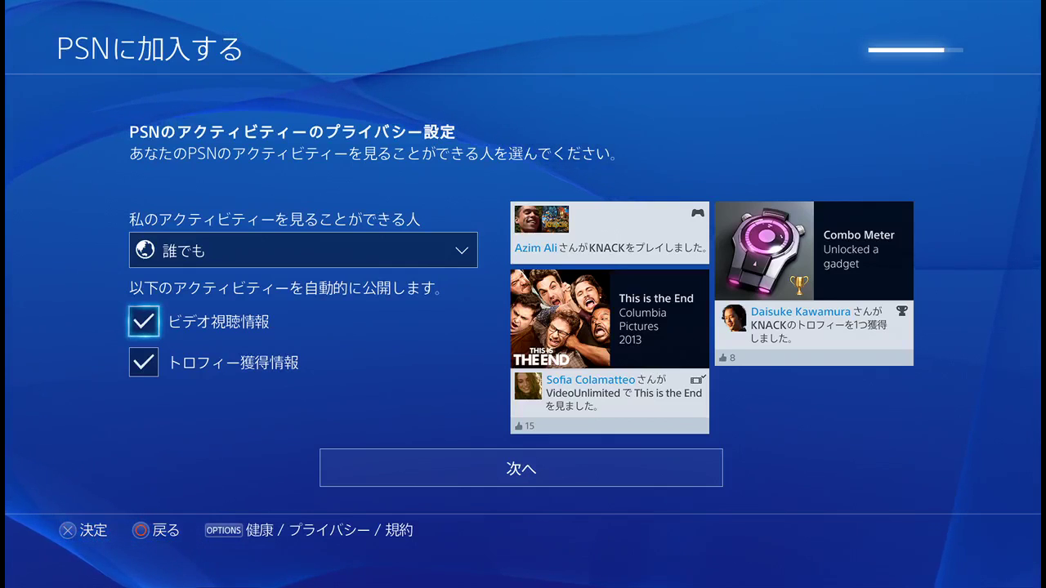
{"action": "key", "text": "Return"}
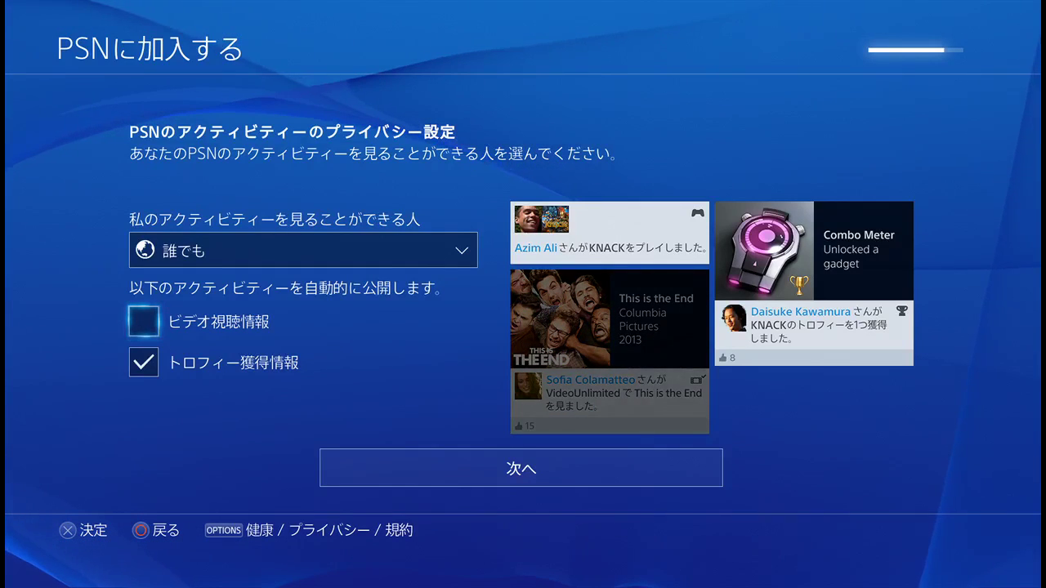
{"action": "key", "text": "Down"}
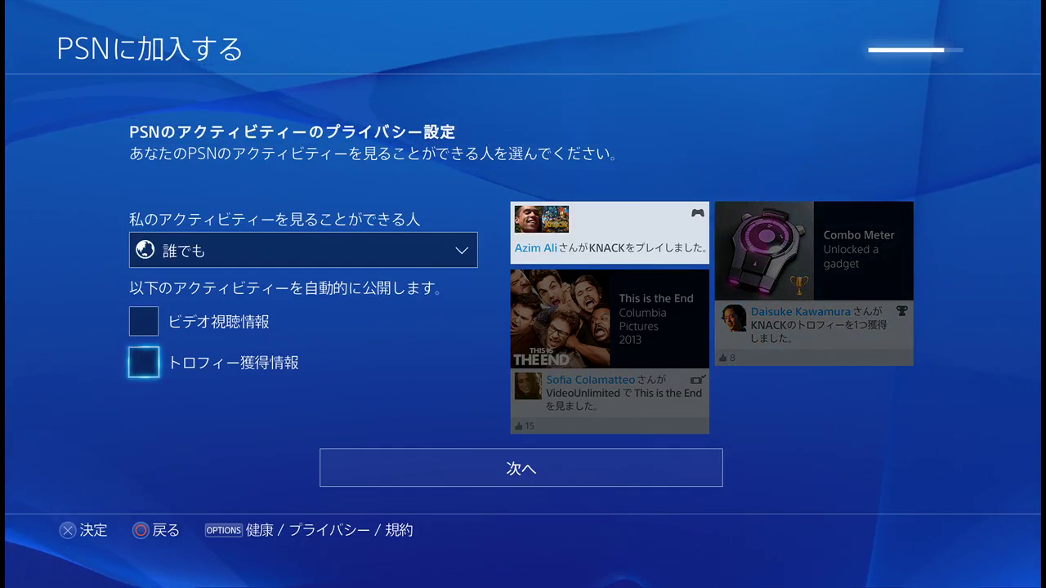
{"action": "key", "text": "Return"}
{"action": "key", "text": "Up"}
{"action": "key", "text": "Return"}
{"action": "key", "text": "Down"}
{"action": "key", "text": "Down"}
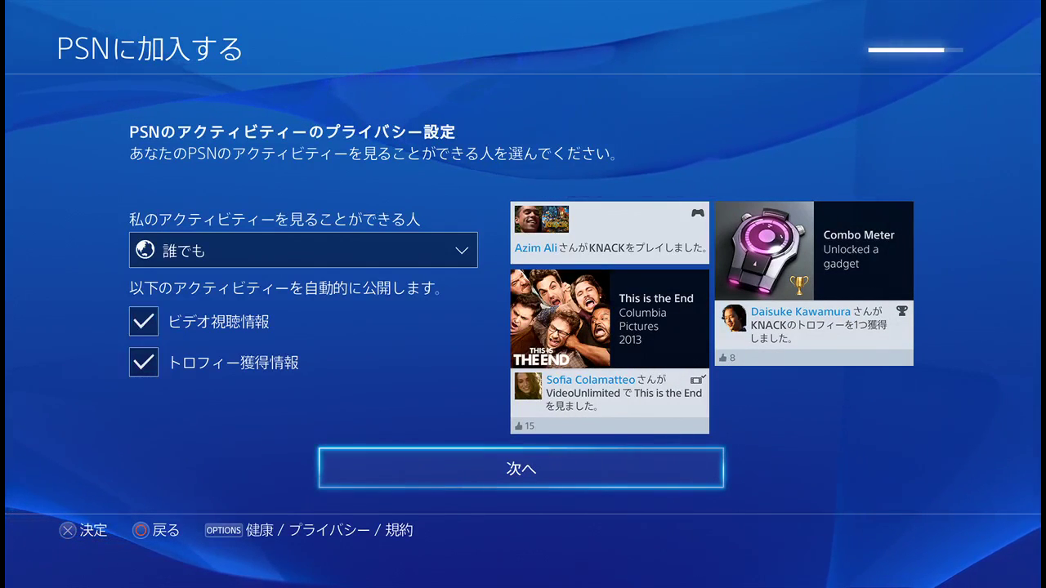
{"action": "key", "text": "Return"}
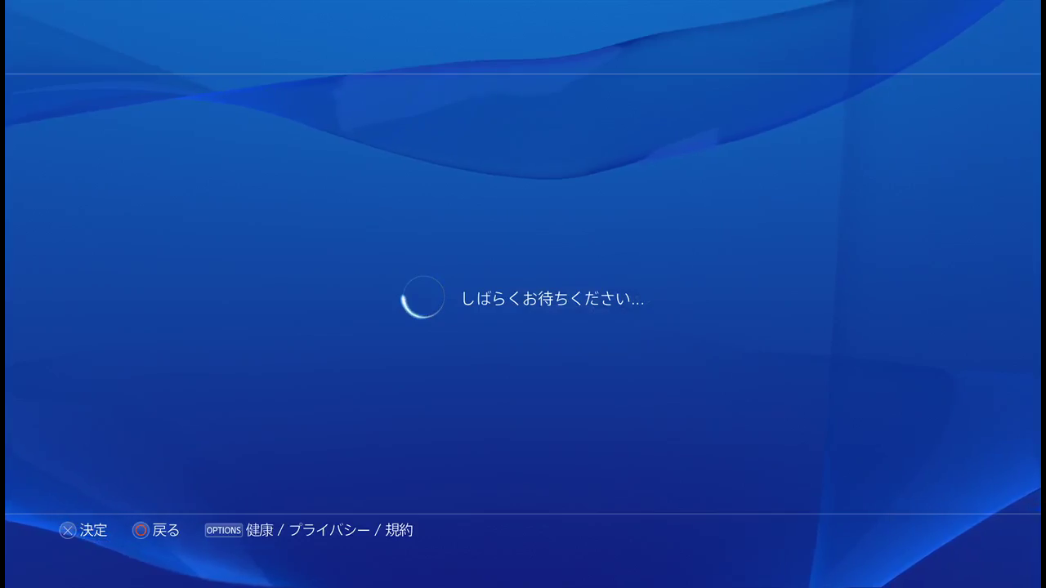
Step: Scroll through the 利用規約 and accept them with 同意する
{"action": "scroll", "coordinate": [523, 286], "scroll_direction": "down", "scroll_amount": 10}
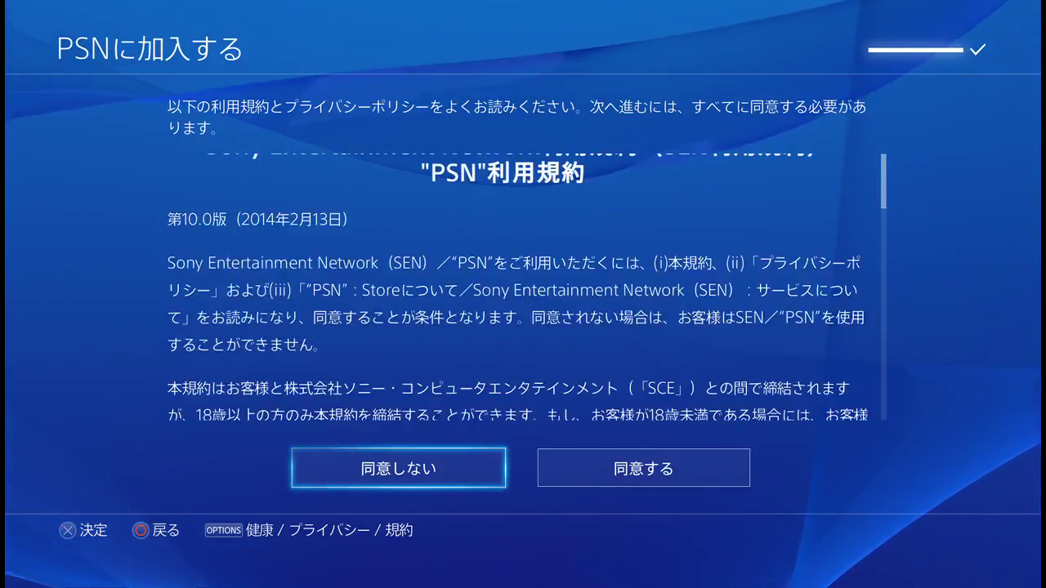
{"action": "scroll", "coordinate": [523, 286], "scroll_direction": "down", "scroll_amount": 10}
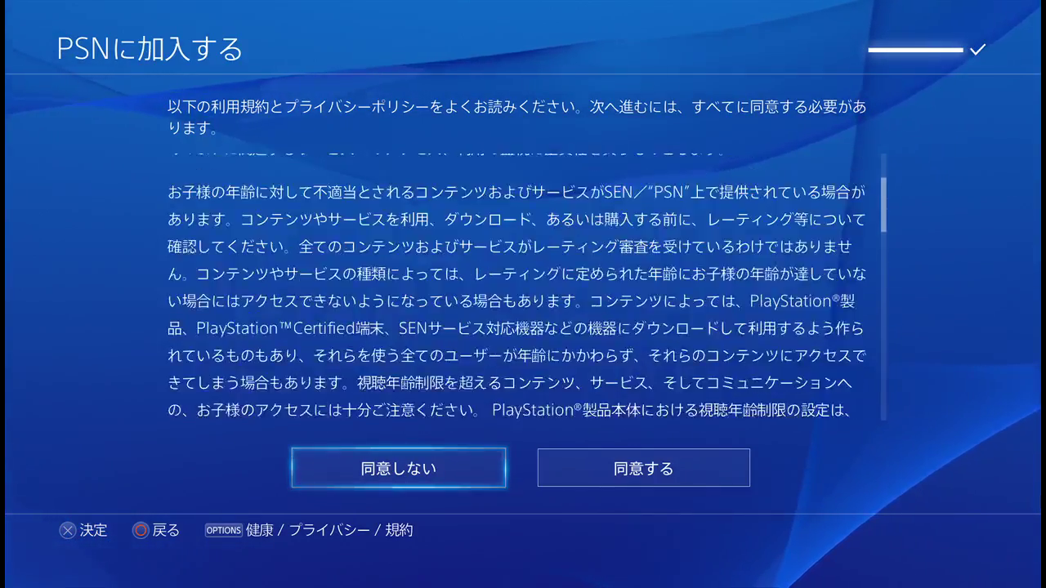
{"action": "scroll", "coordinate": [523, 286], "scroll_direction": "down", "scroll_amount": 10}
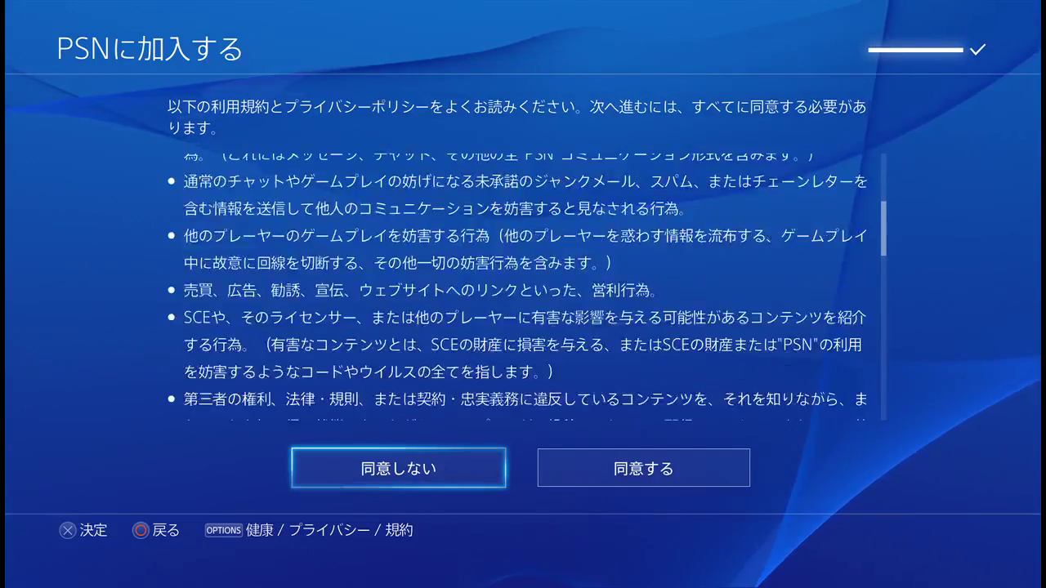
{"action": "scroll", "coordinate": [523, 286], "scroll_direction": "down", "scroll_amount": 10}
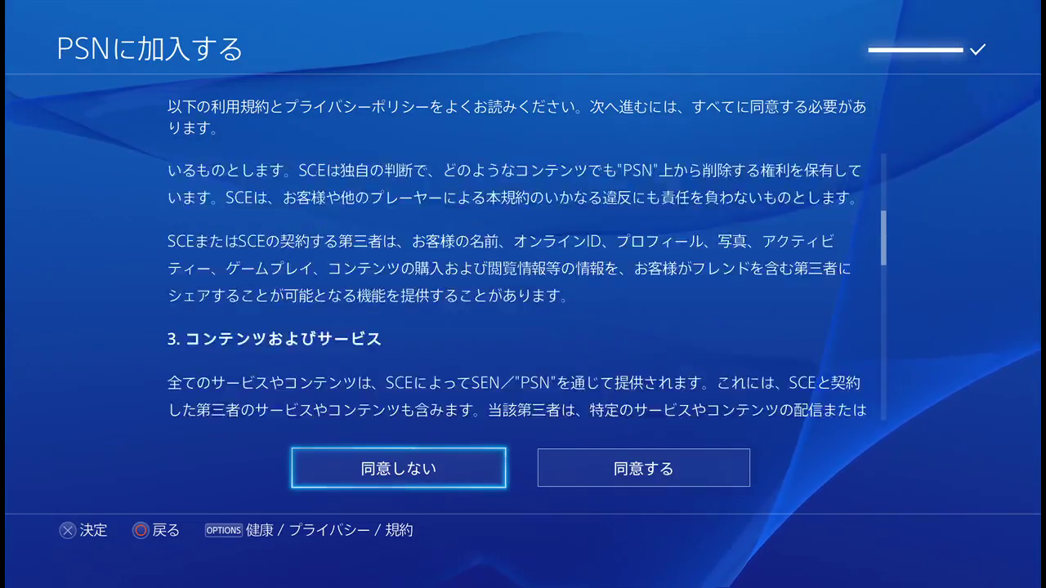
{"action": "key", "text": "Right"}
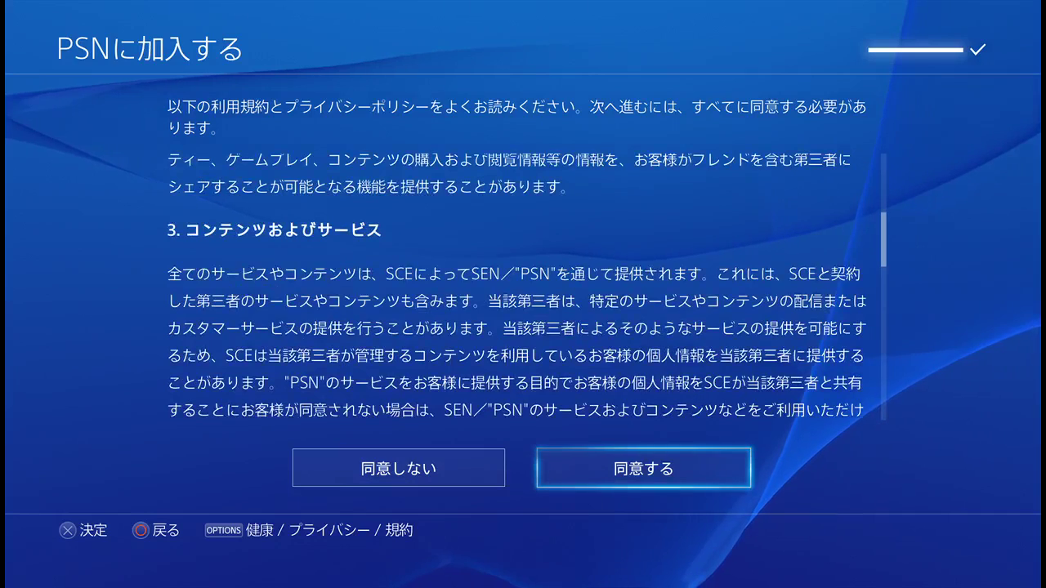
{"action": "key", "text": "Return"}
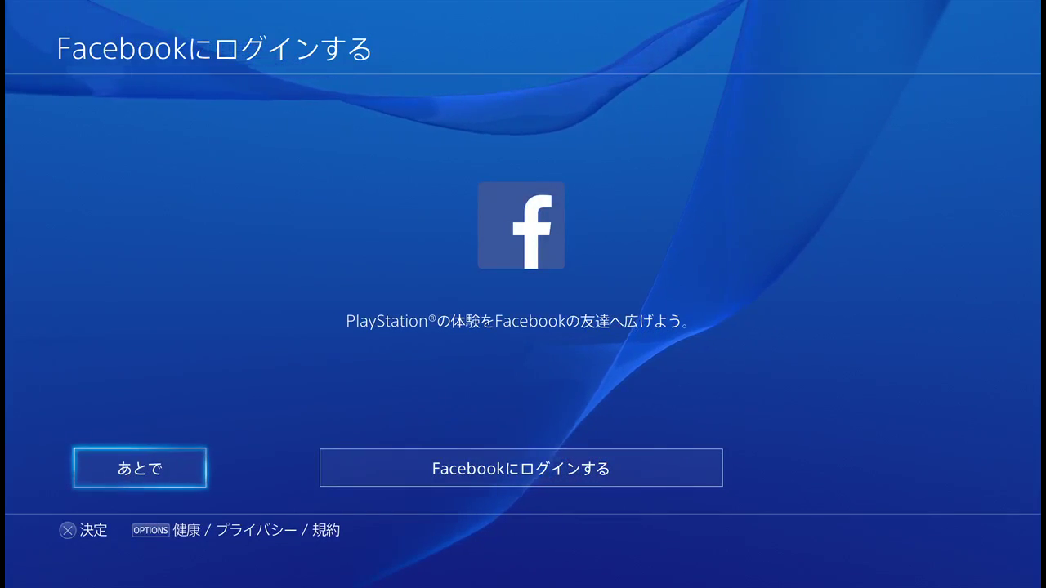
Step: Choose あとで to skip the Facebook login
{"action": "key", "text": "Return"}
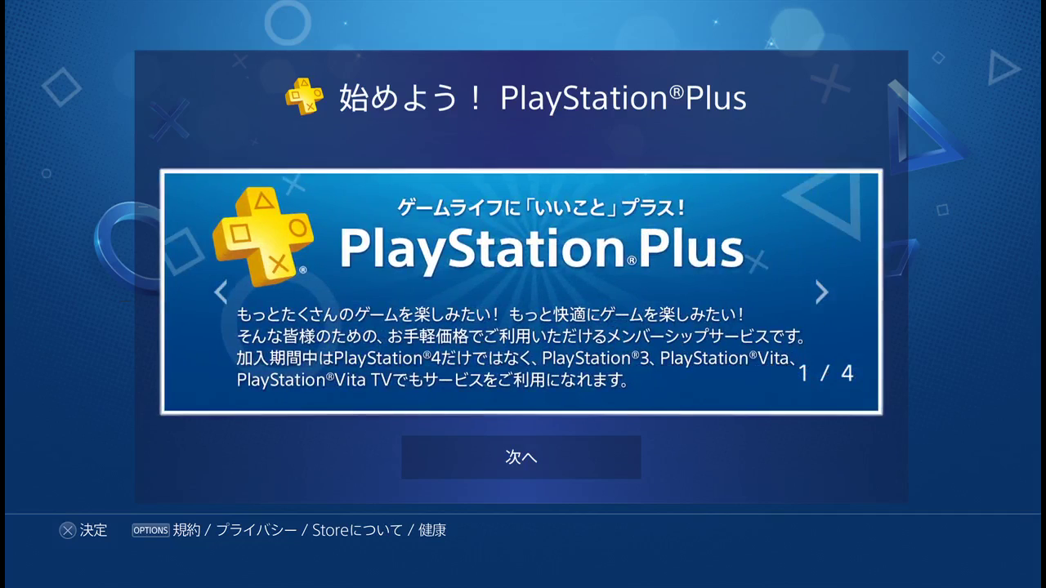
Step: Pass the PS Plus intro and choose the 3ヶ月無料利用権 free 3-month trial offer
{"action": "key", "text": "Return"}
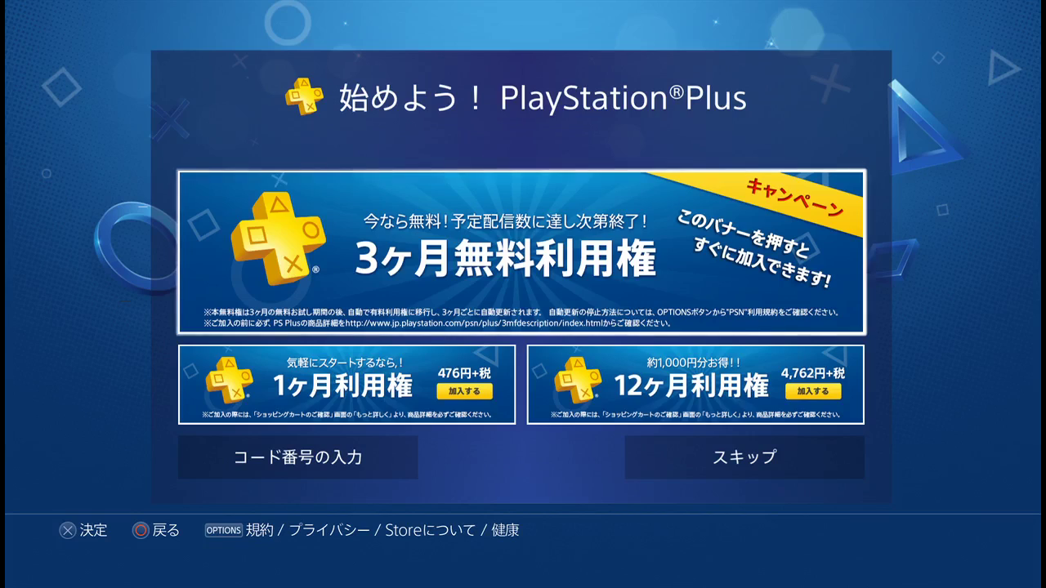
{"action": "key", "text": "Down"}
{"action": "key", "text": "Right"}
{"action": "key", "text": "Down"}
{"action": "key", "text": "Up"}
{"action": "key", "text": "Up"}
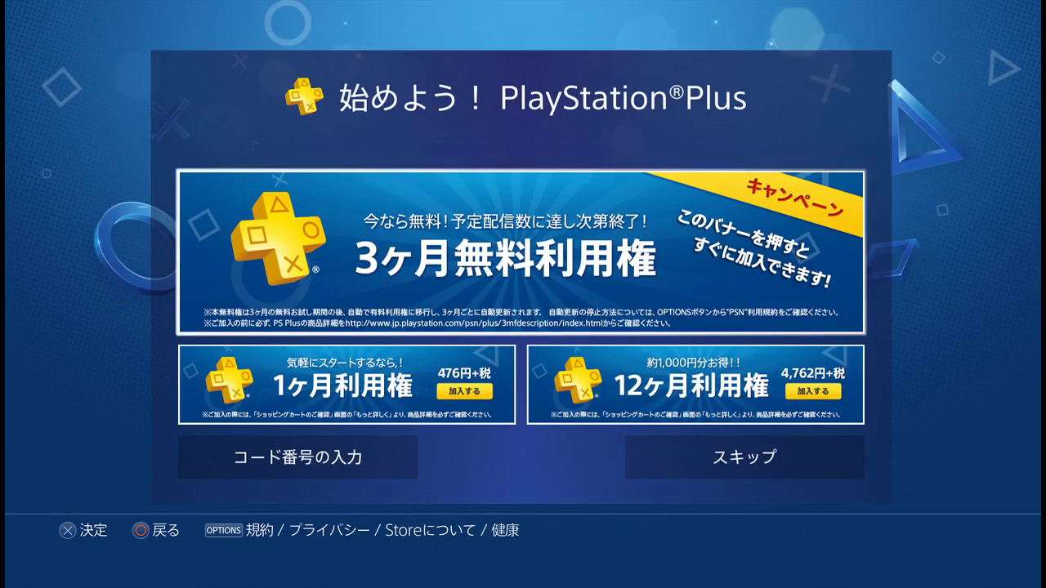
{"action": "key", "text": "Return"}
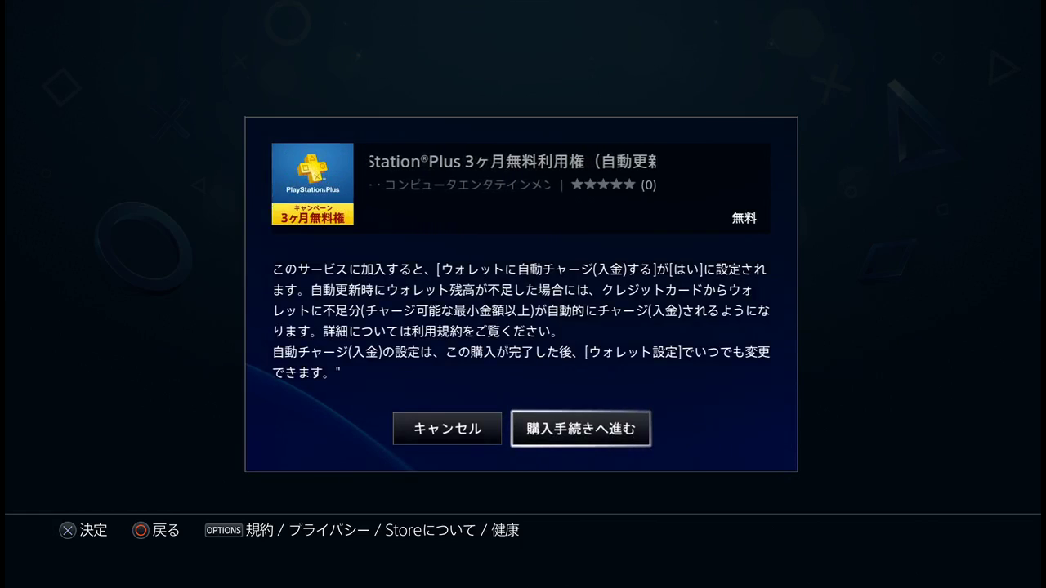
Step: Proceed with the free (無料) 3-month PS Plus trial via 購入手続きへ進む
{"action": "key", "text": "Left"}
{"action": "key", "text": "Right"}
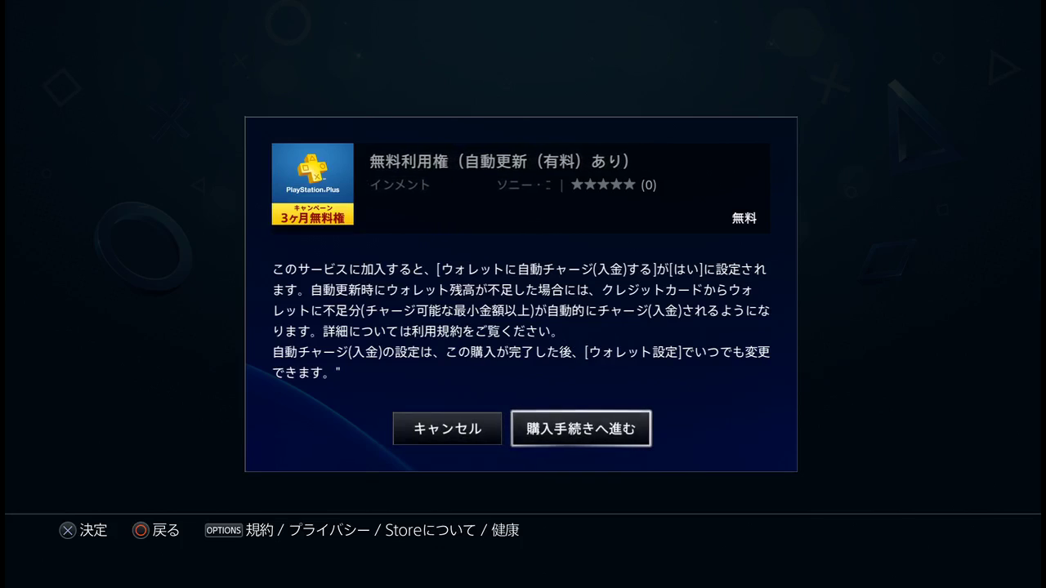
{"action": "key", "text": "Return"}
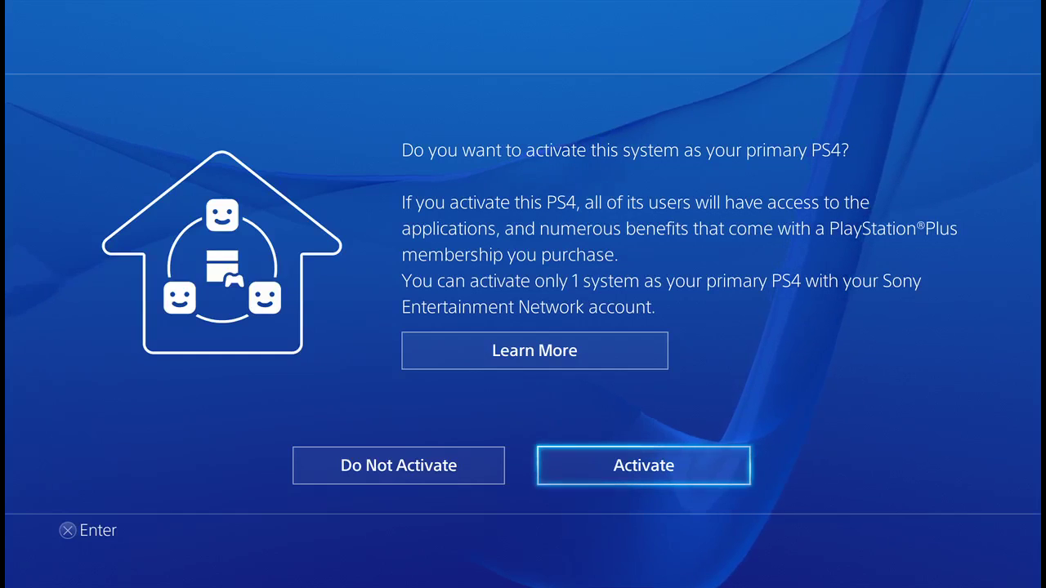
Step: Decline activating this PS4 as primary and dismiss the saved sign-in notice with OK
{"action": "key", "text": "Left"}
{"action": "key", "text": "Return"}
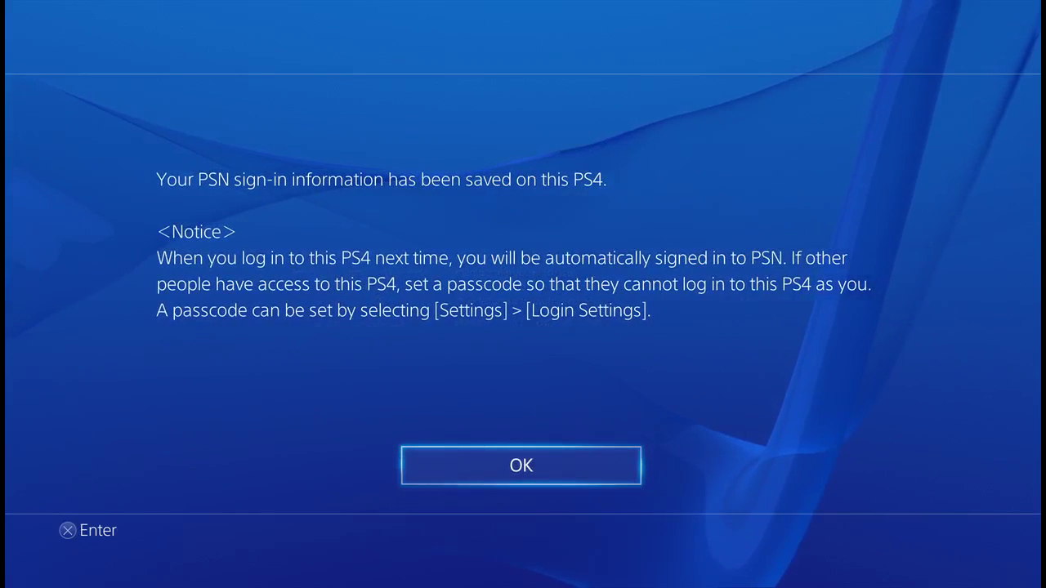
{"action": "key", "text": "Return"}
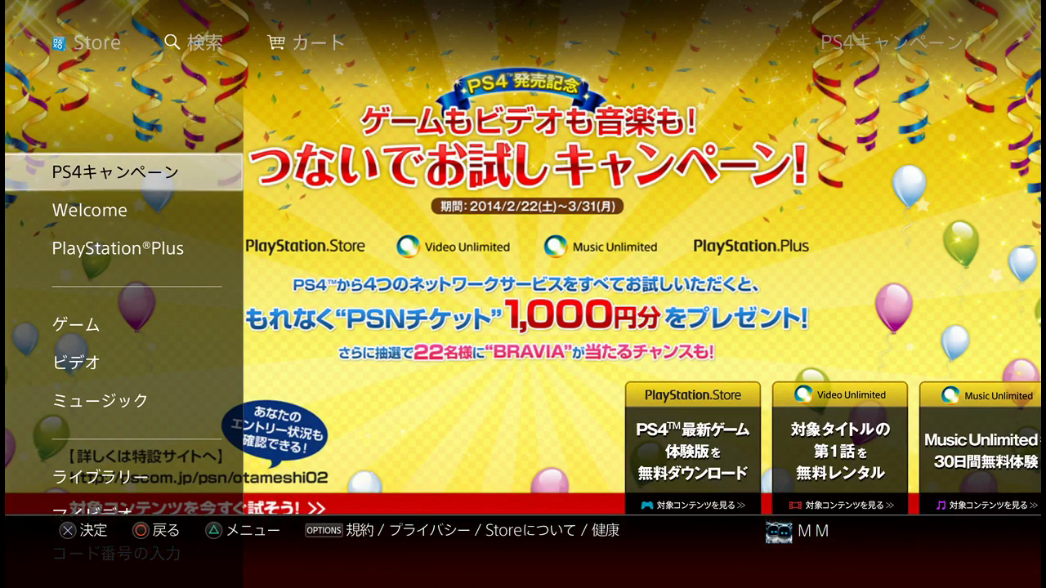
Step: Look over the store's top bar, search and cart, then return to PS4キャンペーン
{"action": "key", "text": "Up"}
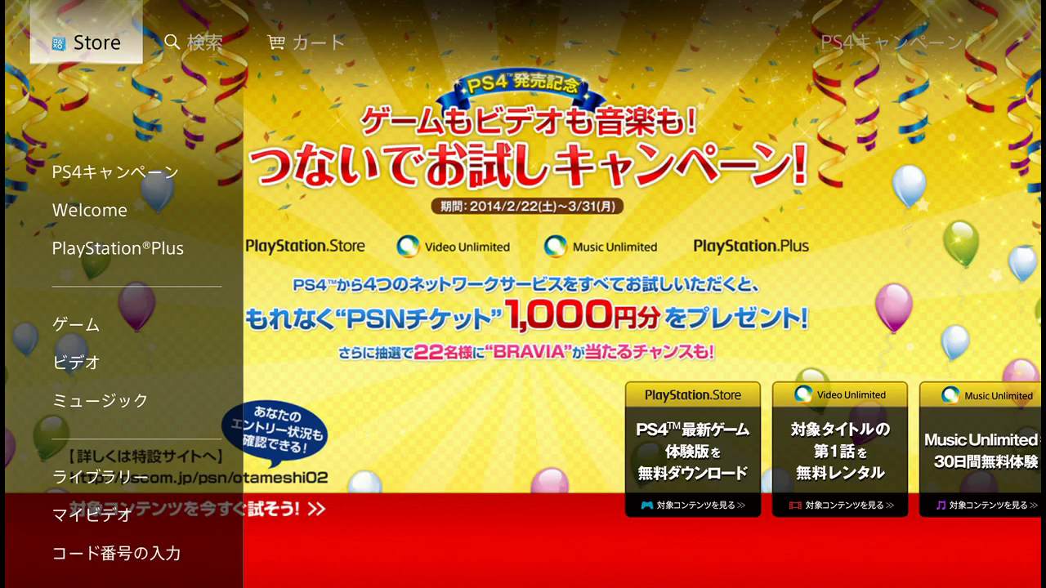
{"action": "key", "text": "Right"}
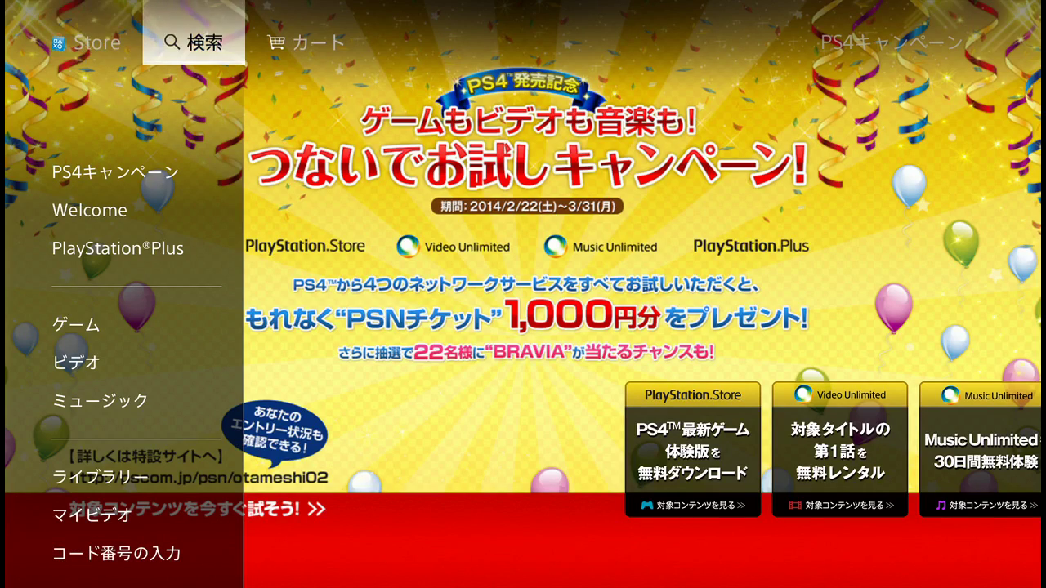
{"action": "key", "text": "Right"}
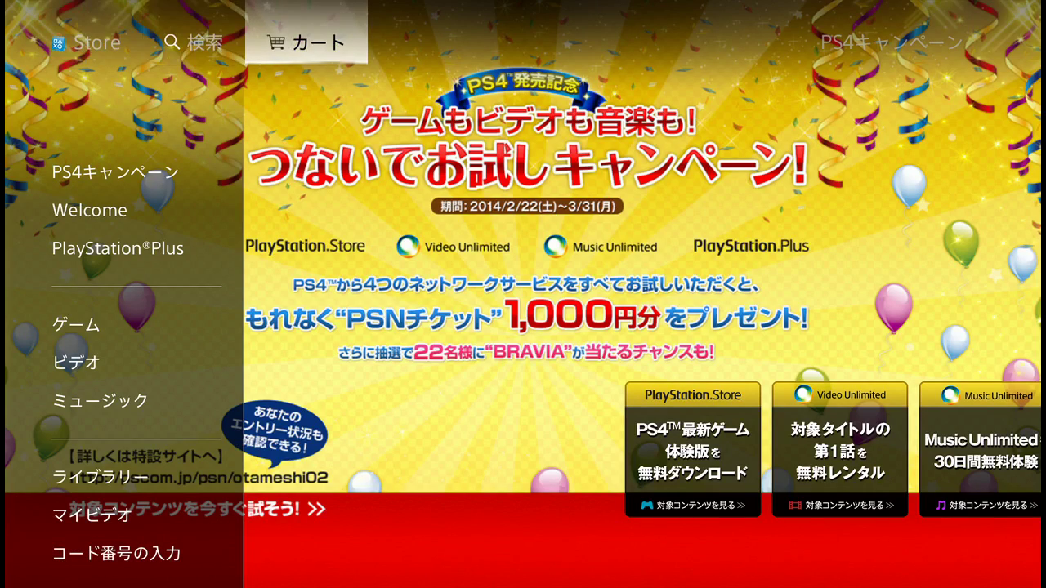
{"action": "key", "text": "Left"}
{"action": "key", "text": "Left"}
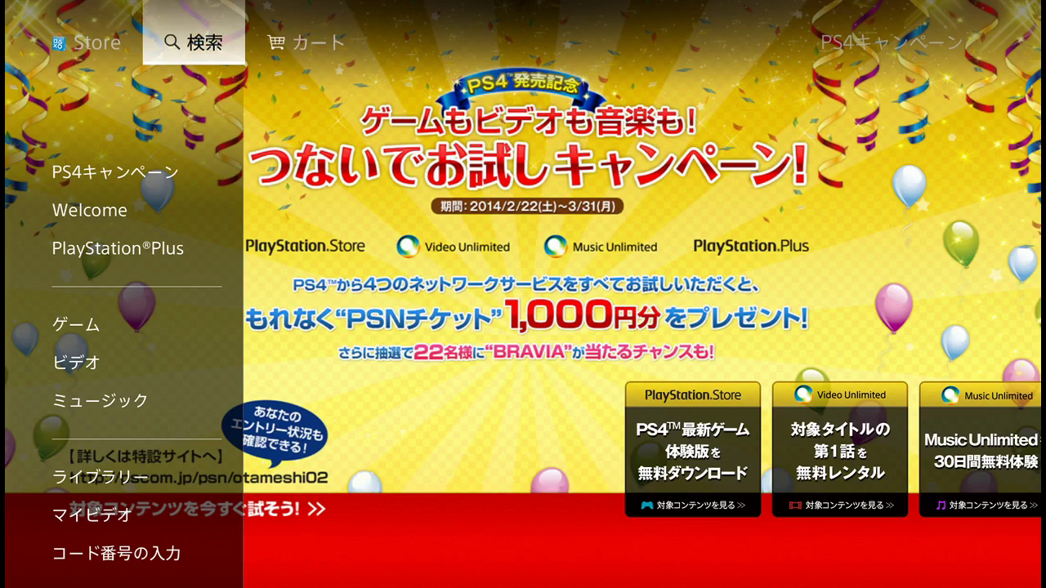
{"action": "key", "text": "Down"}
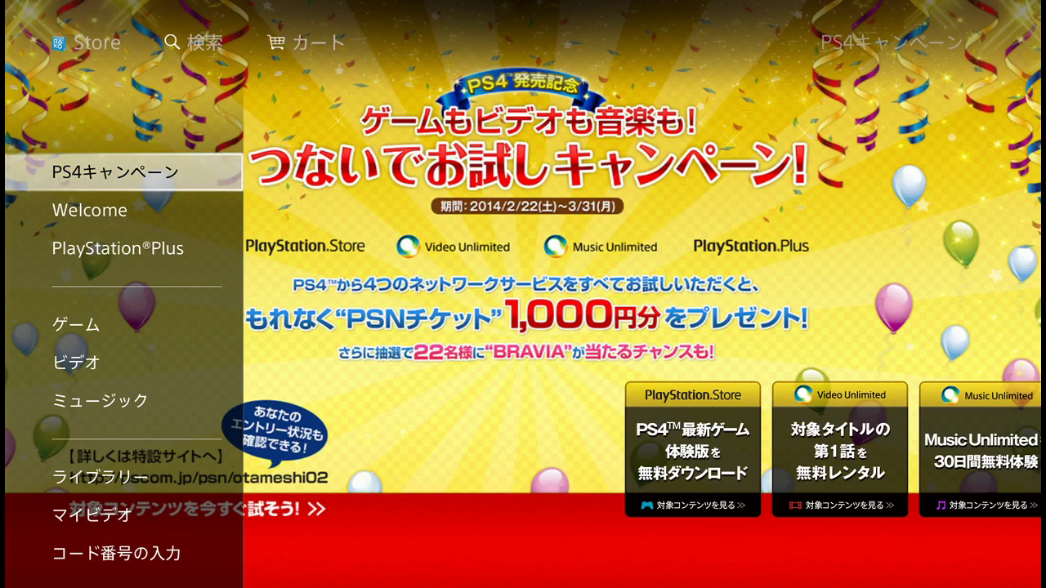
Step: Browse the Video Unlimited and Music Unlimited offers, then switch to the Welcome section
{"action": "key", "text": "Right"}
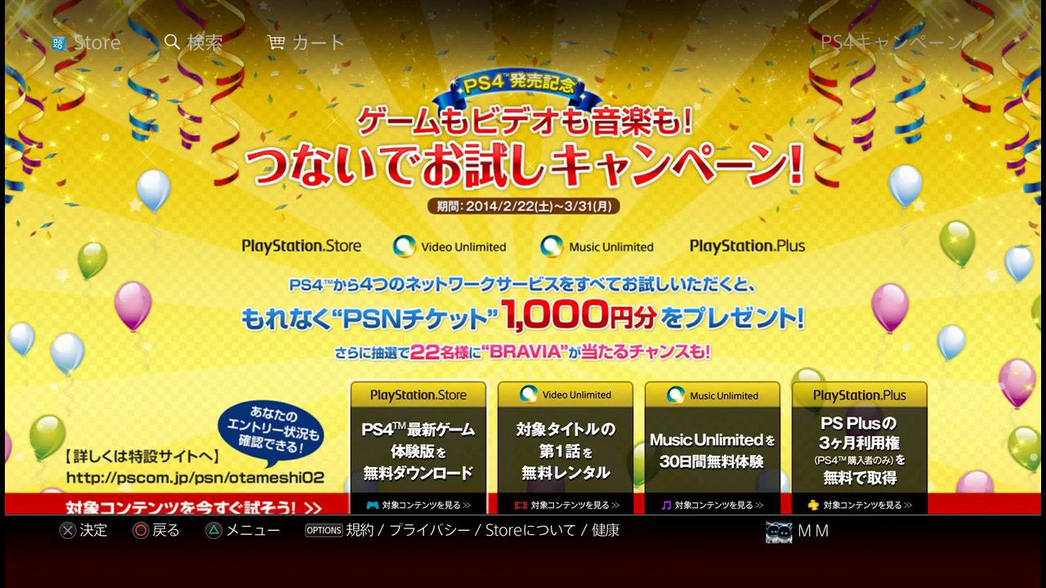
{"action": "key", "text": "Down"}
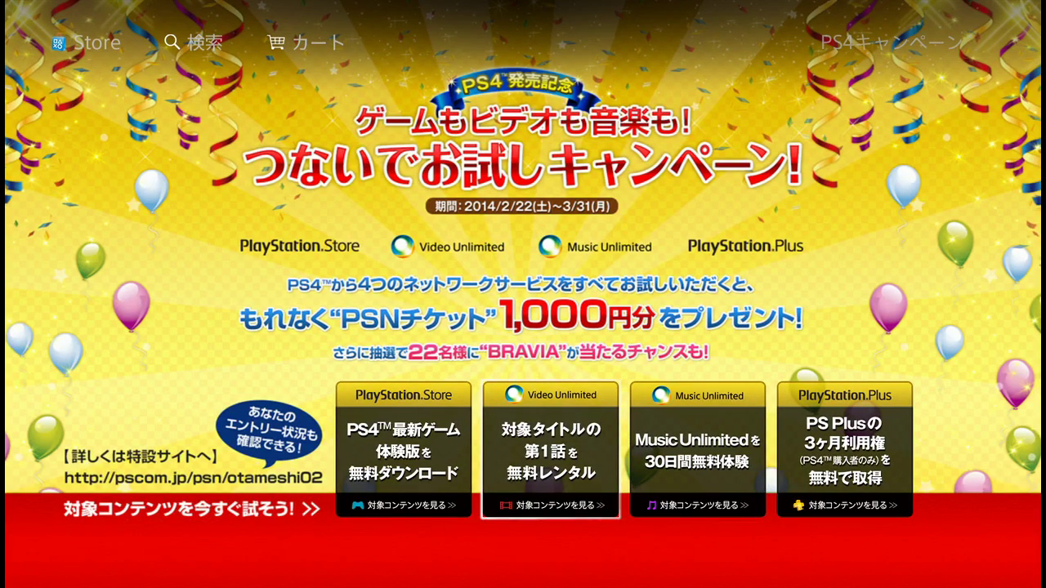
{"action": "key", "text": "Right"}
{"action": "key", "text": "Right"}
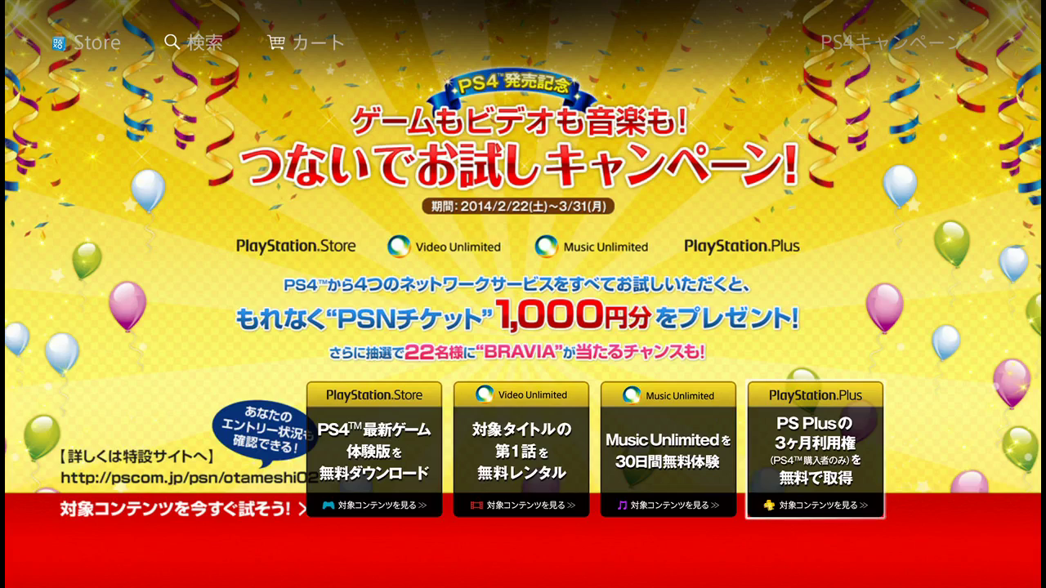
{"action": "key", "text": "Left"}
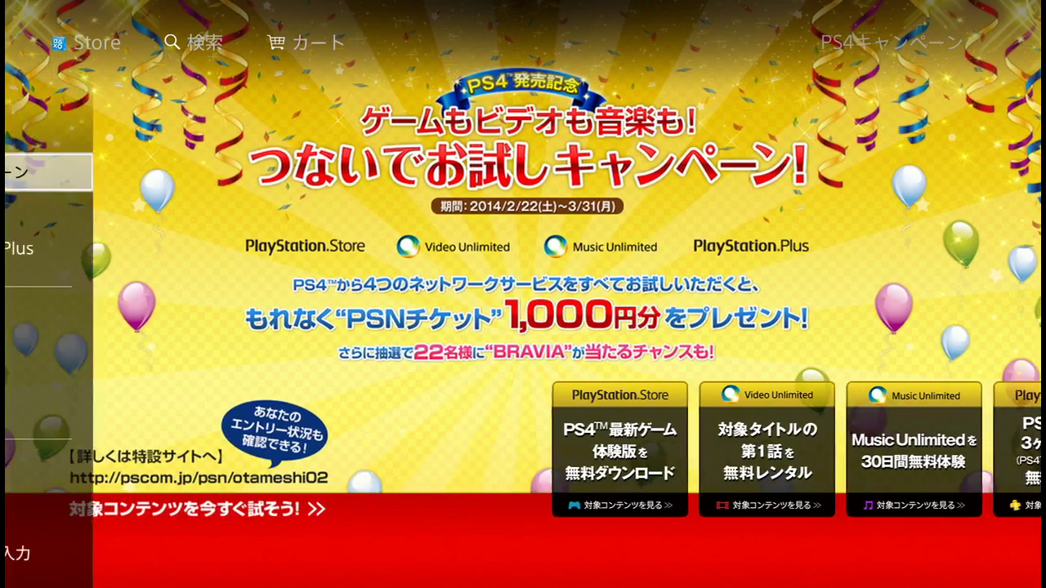
{"action": "key", "text": "Down"}
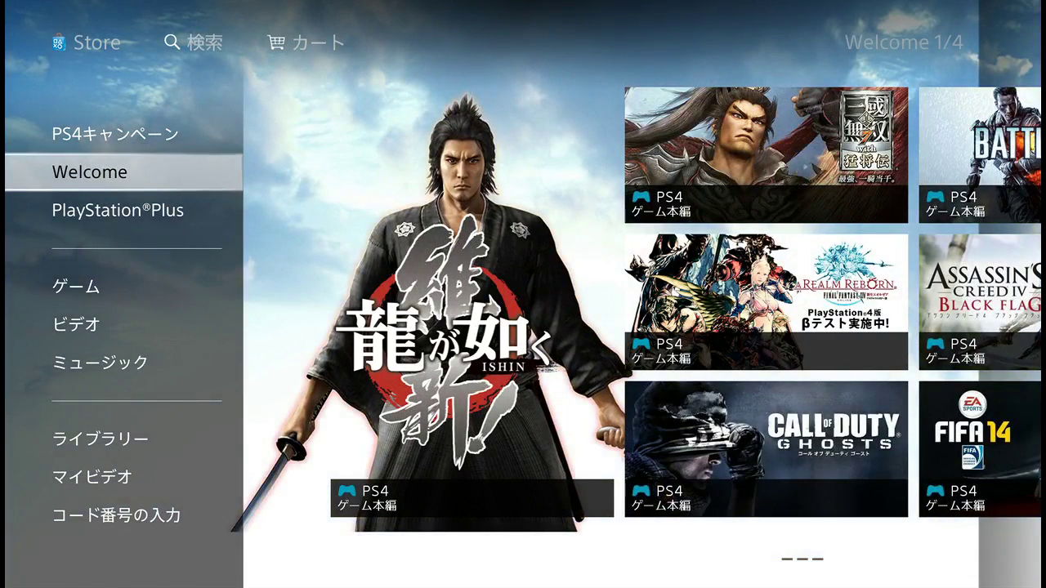
Step: View and close the Call of Duty: Ghosts and Final Fantasy XIV beta product pages
{"action": "key", "text": "Right"}
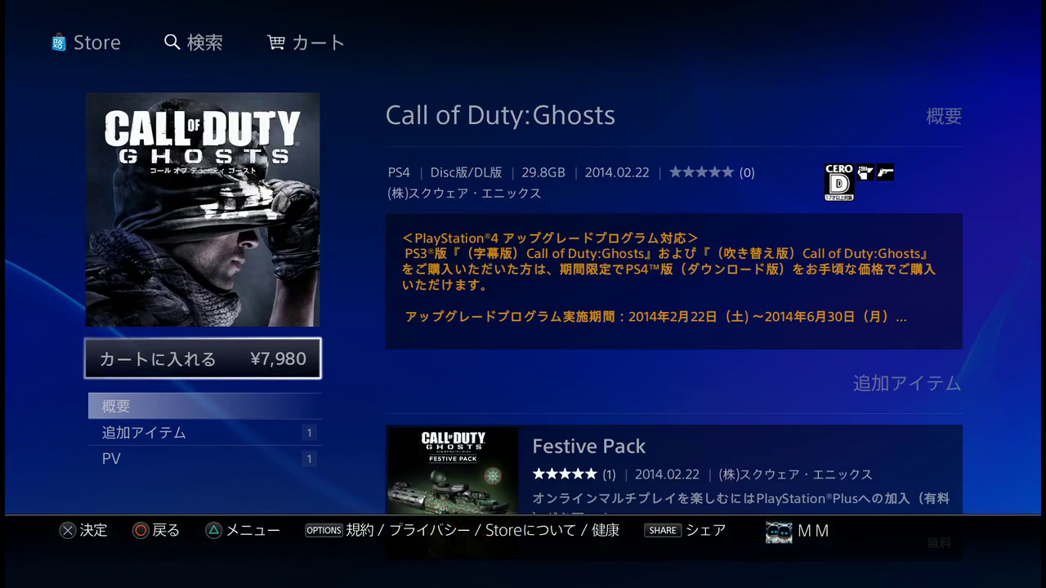
{"action": "key", "text": "Escape"}
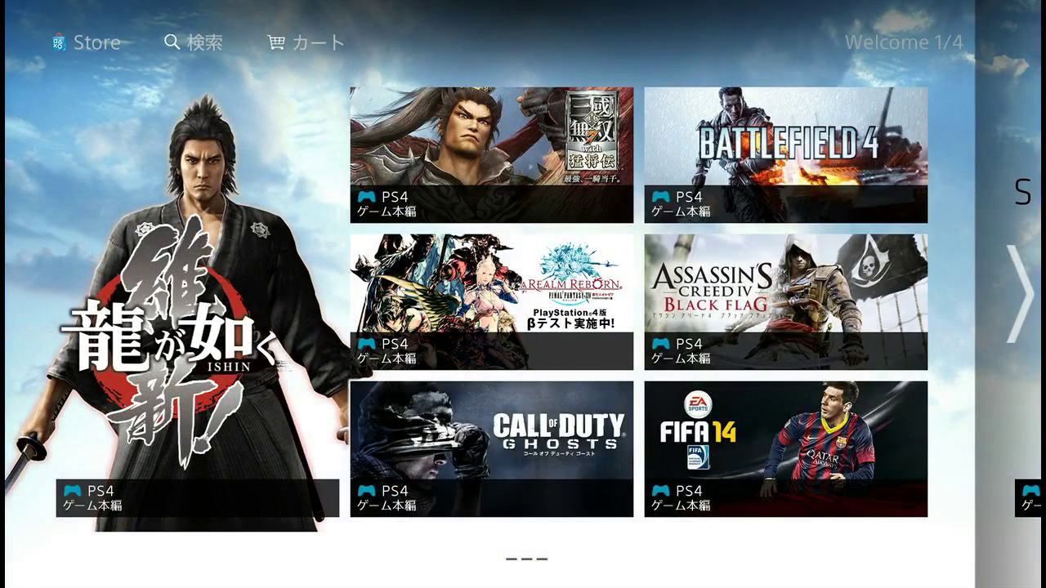
{"action": "key", "text": "Return"}
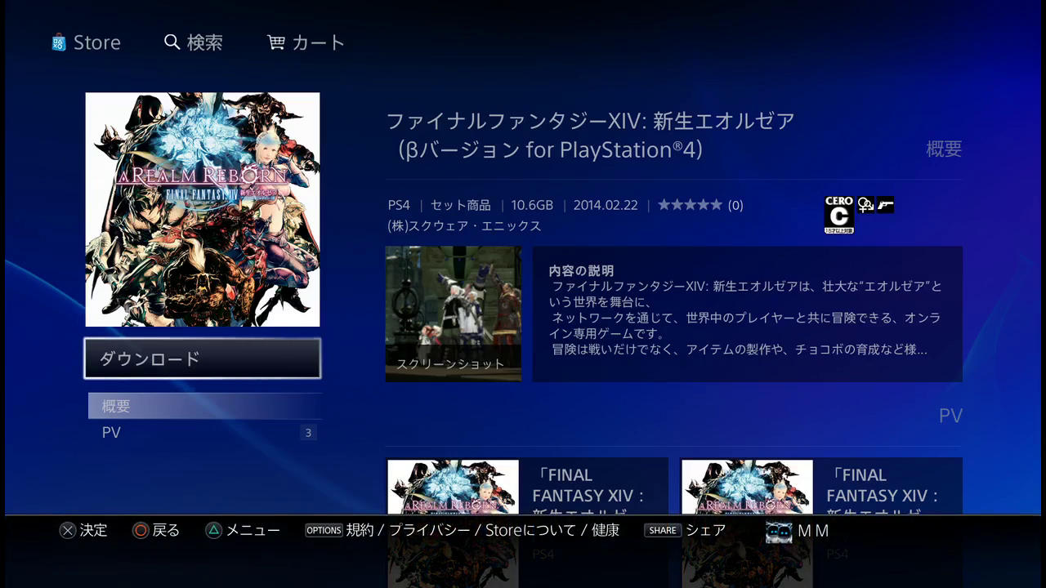
{"action": "key", "text": "Escape"}
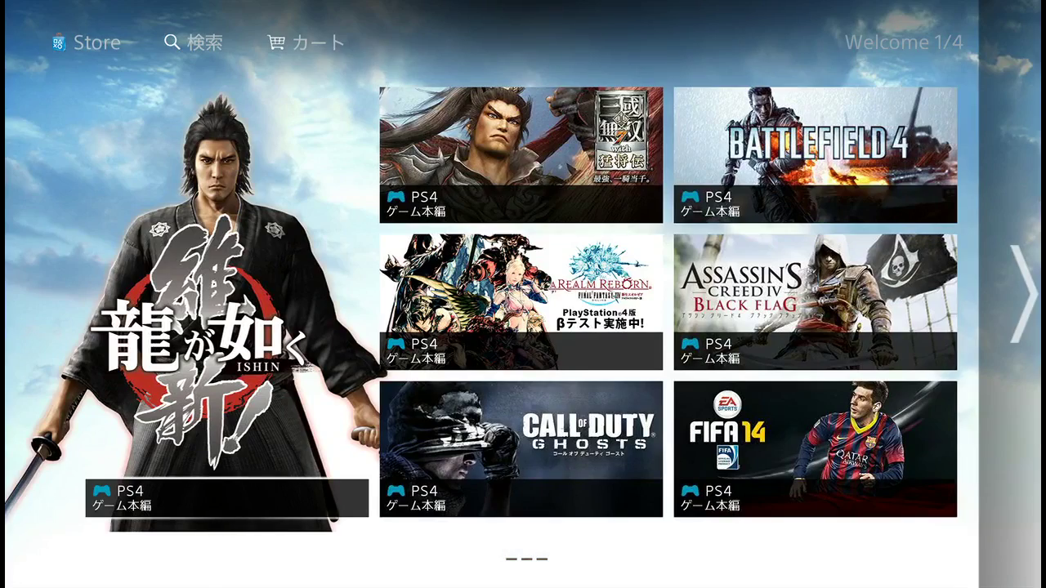
Step: Page through the Welcome pages, return to page 1, then switch to PlayStation®Plus
{"action": "key", "text": "Right"}
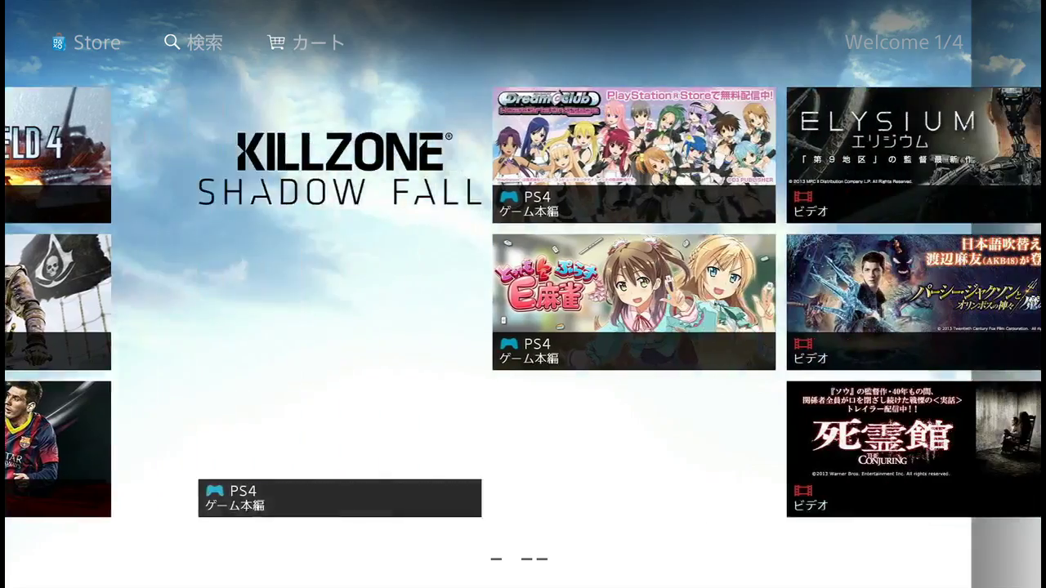
{"action": "key", "text": "Right"}
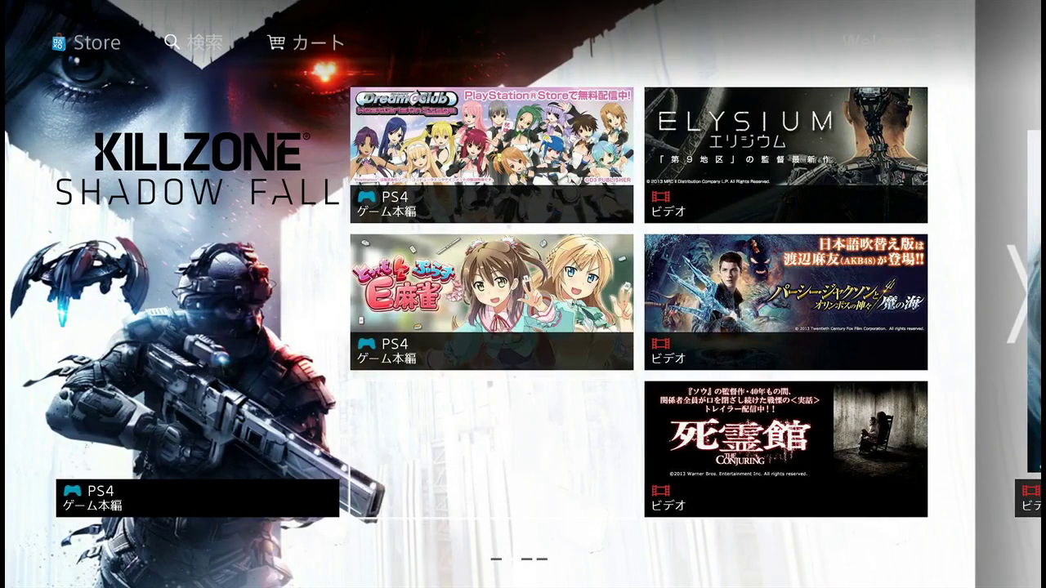
{"action": "key", "text": "Right"}
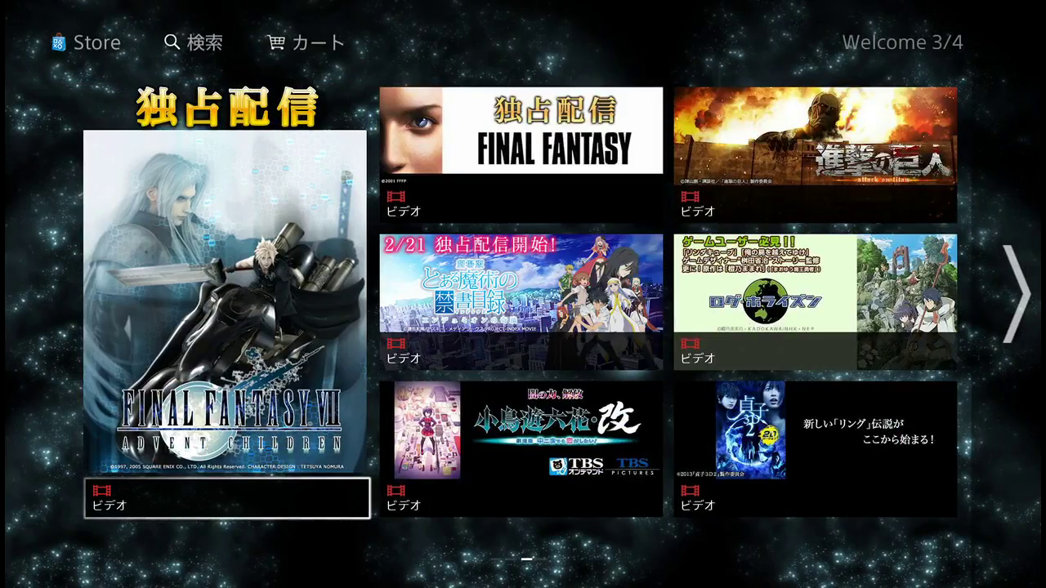
{"action": "key", "text": "Right"}
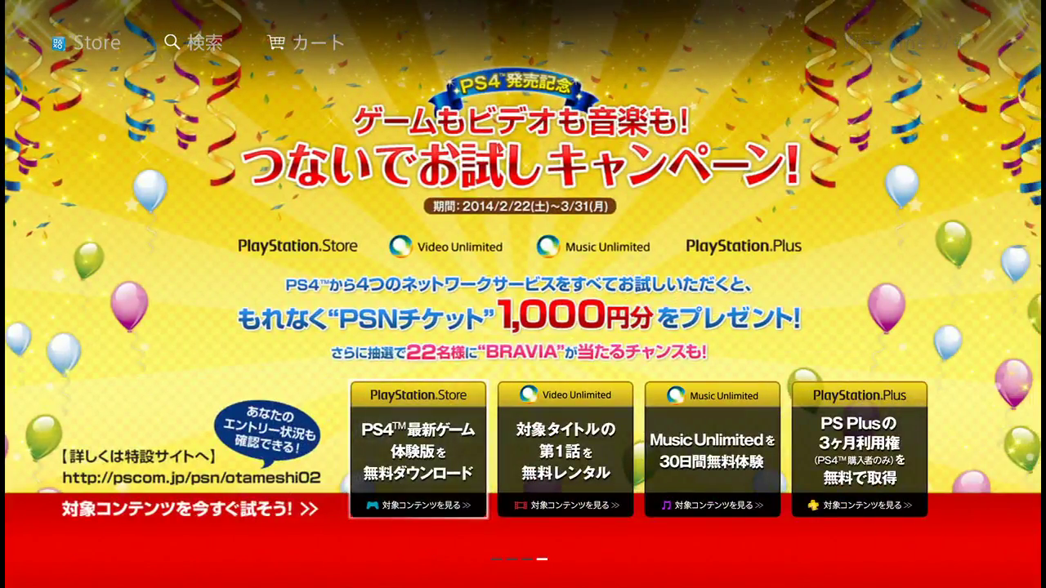
{"action": "key", "text": "Left"}
{"action": "key", "text": "Left"}
{"action": "key", "text": "Left"}
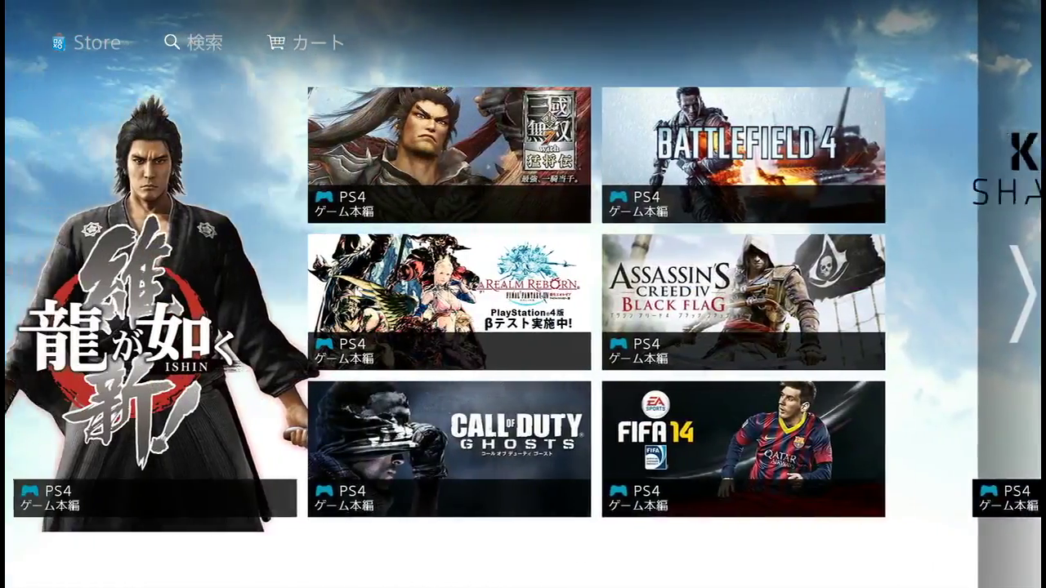
{"action": "key", "text": "Left"}
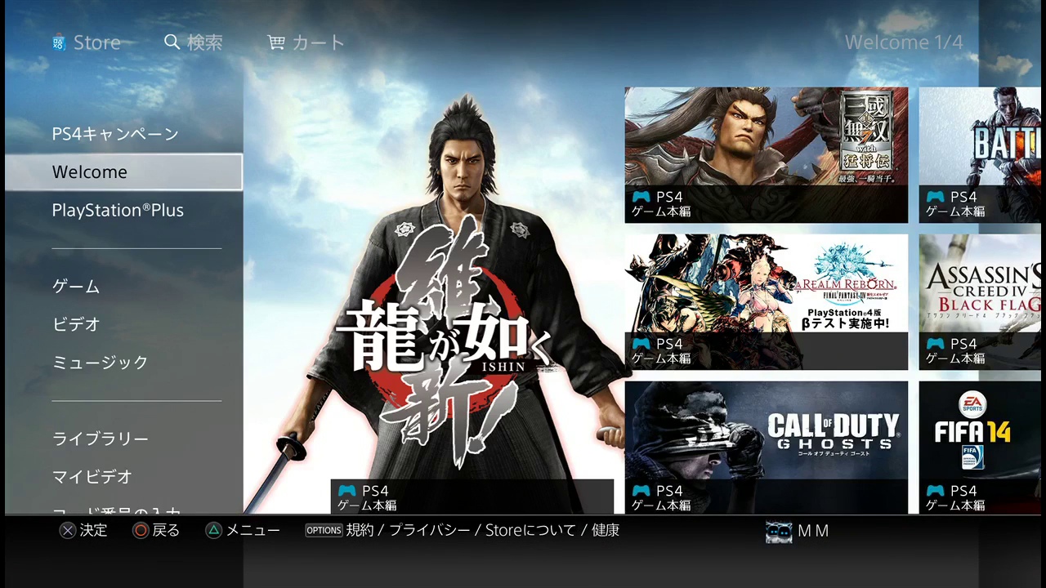
{"action": "key", "text": "Down"}
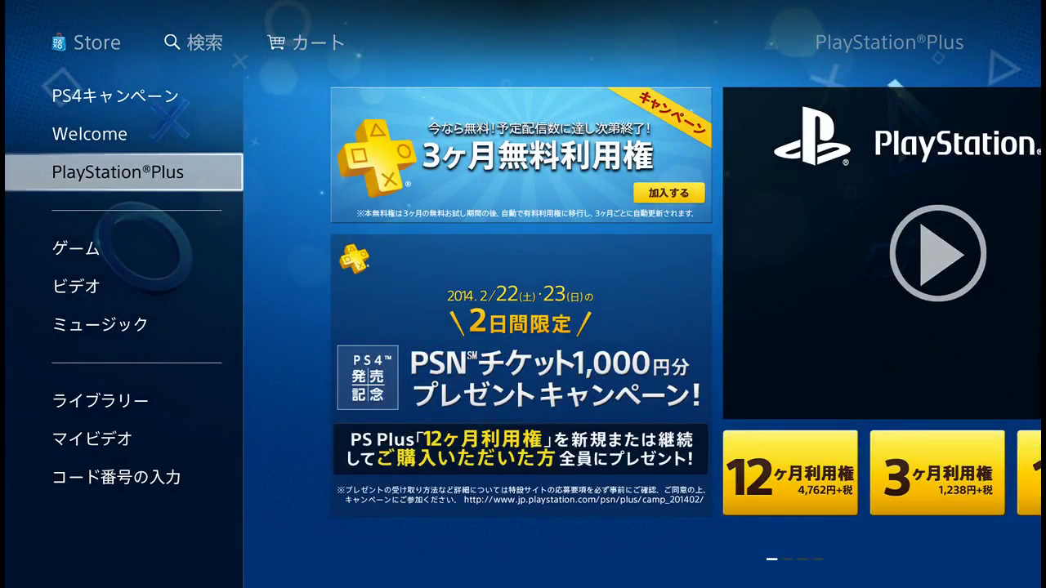
Step: Switch to the ゲーム section, open ゲーム トップ and page ahead through featured PS4 games
{"action": "key", "text": "Down"}
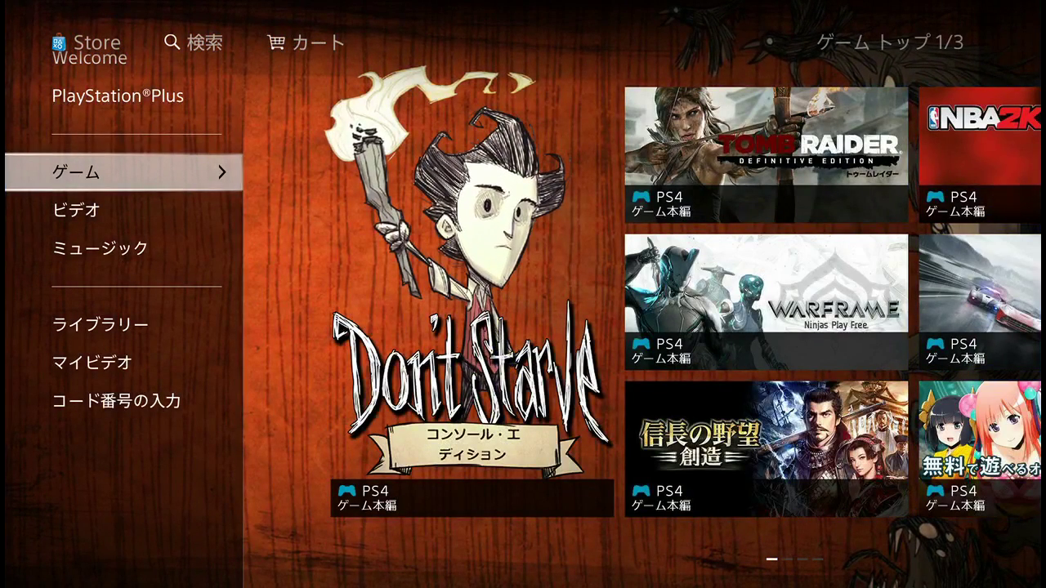
{"action": "key", "text": "Right"}
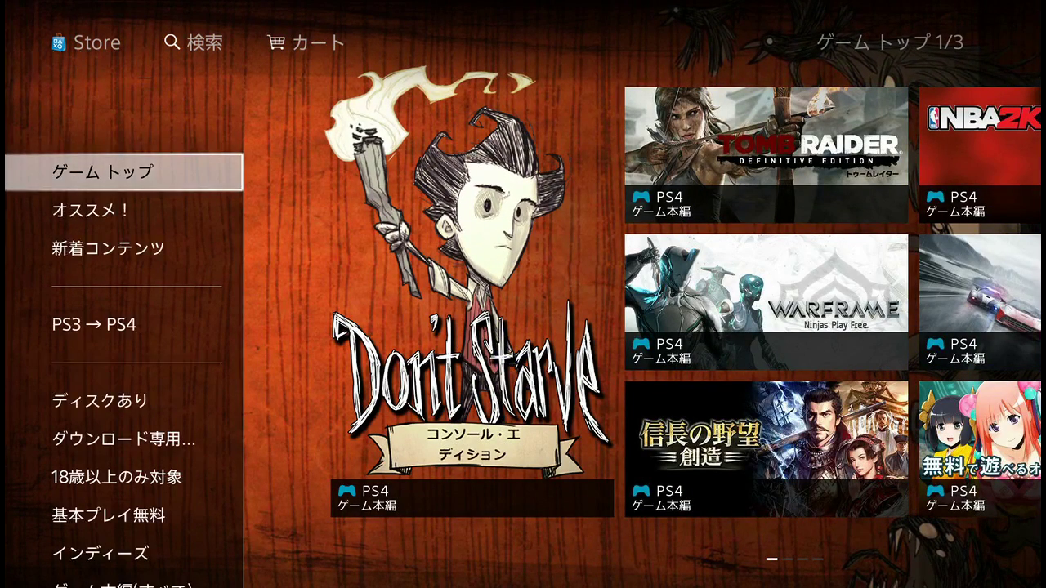
{"action": "key", "text": "Right"}
{"action": "key", "text": "Right"}
{"action": "key", "text": "Right"}
{"action": "key", "text": "Right"}
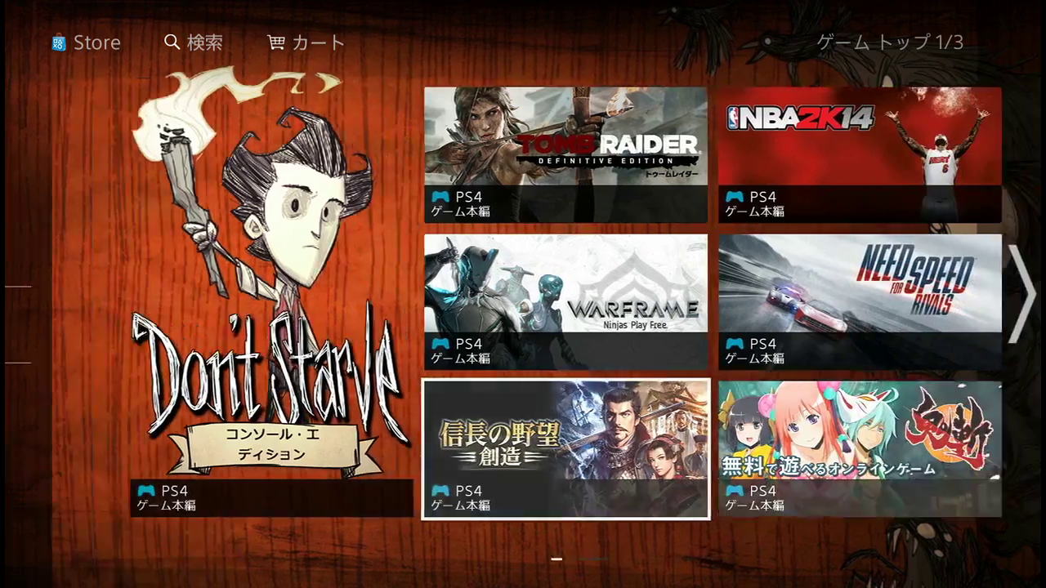